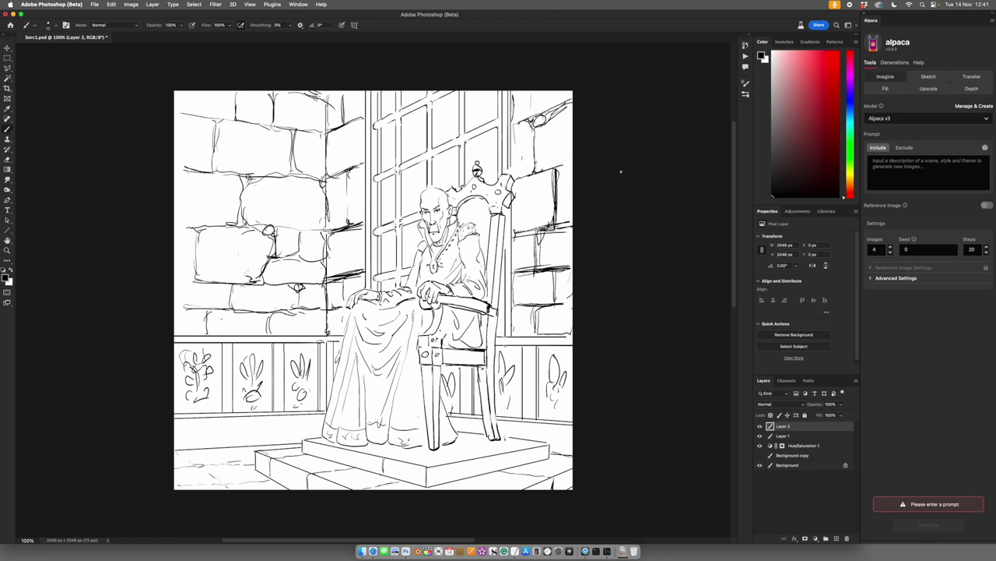
Step: Bring up the Untitled.rtf sorcerer description, enlarge and reposition its window, then go back to Photoshop
key("super+Tab")
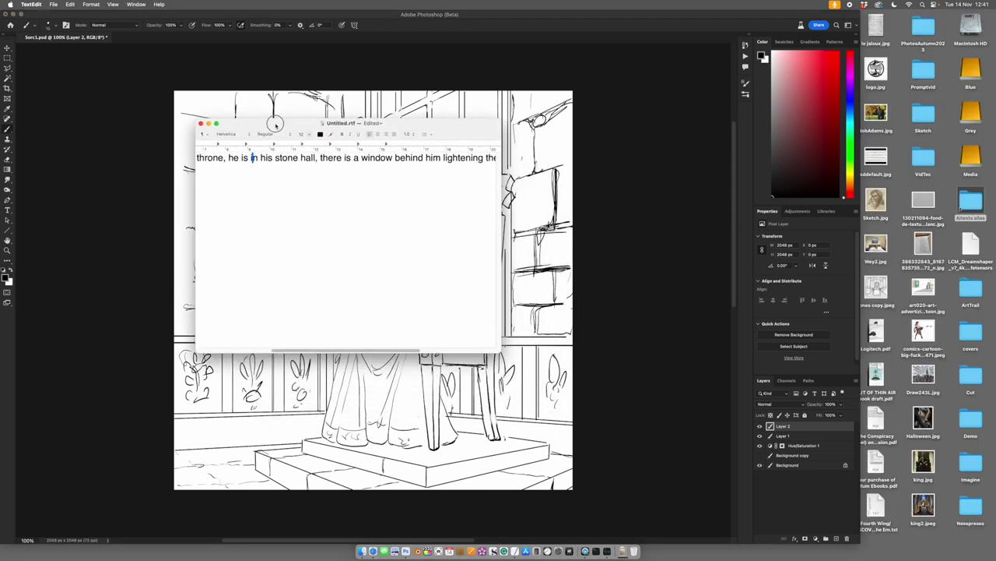
left_click_drag(458, 339, 785, 381)
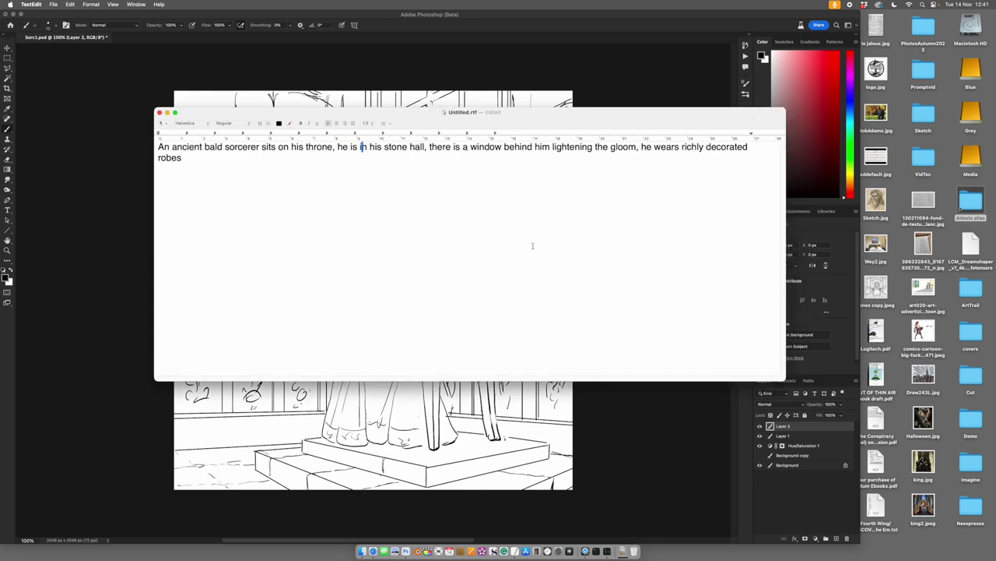
left_click(362, 158)
left_click_drag(405, 117, 366, 179)
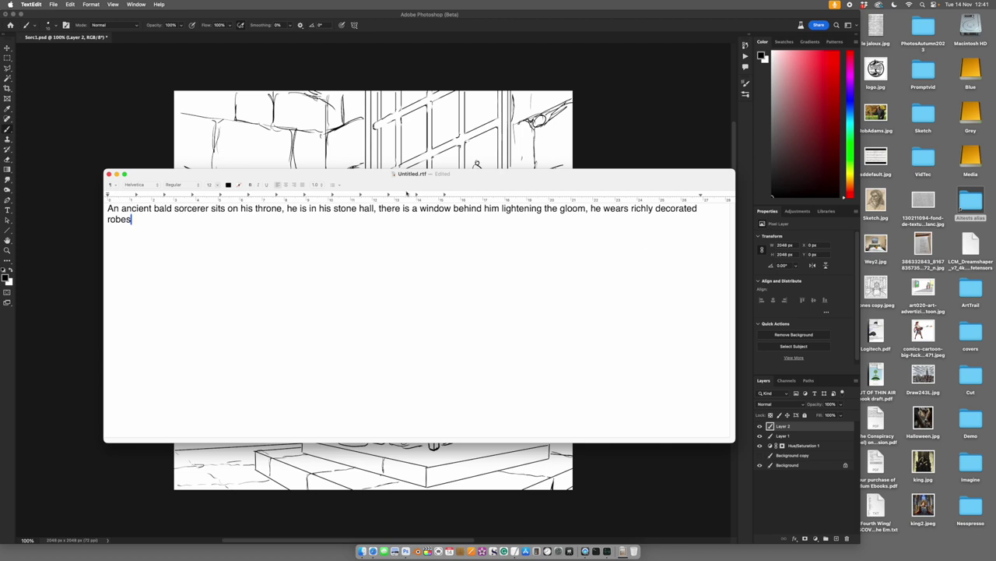
left_click(372, 165)
Step: Paste the sorcerer prompt into Alpaca, expand Sketch and Advanced settings, select the whole canvas, and generate
type("An ancient bald sorcerer sits on his throne, he is in his stone hall, there is a window behind him lightening the gloom, he wears richly decorated robes")
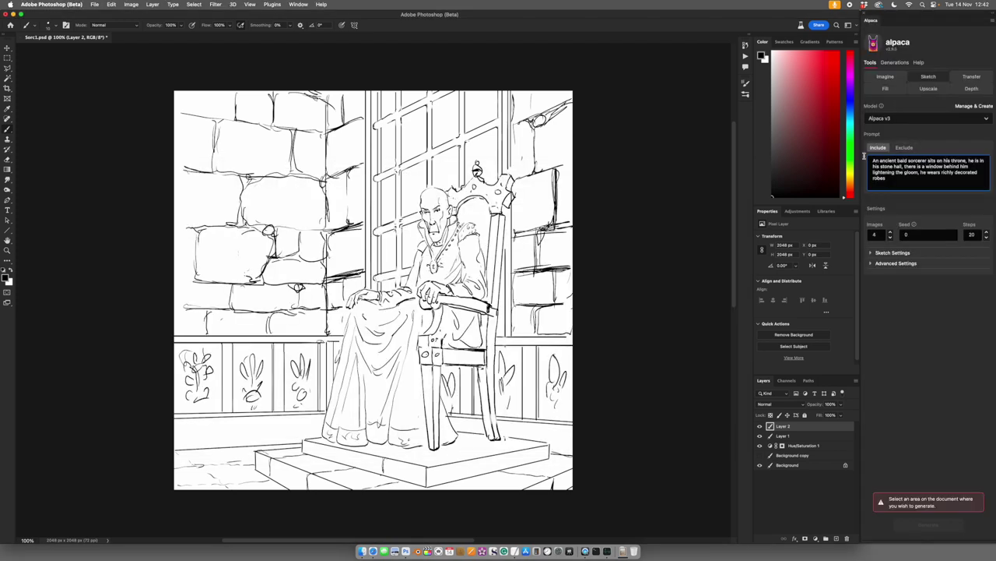
left_click(892, 252)
left_click(873, 332)
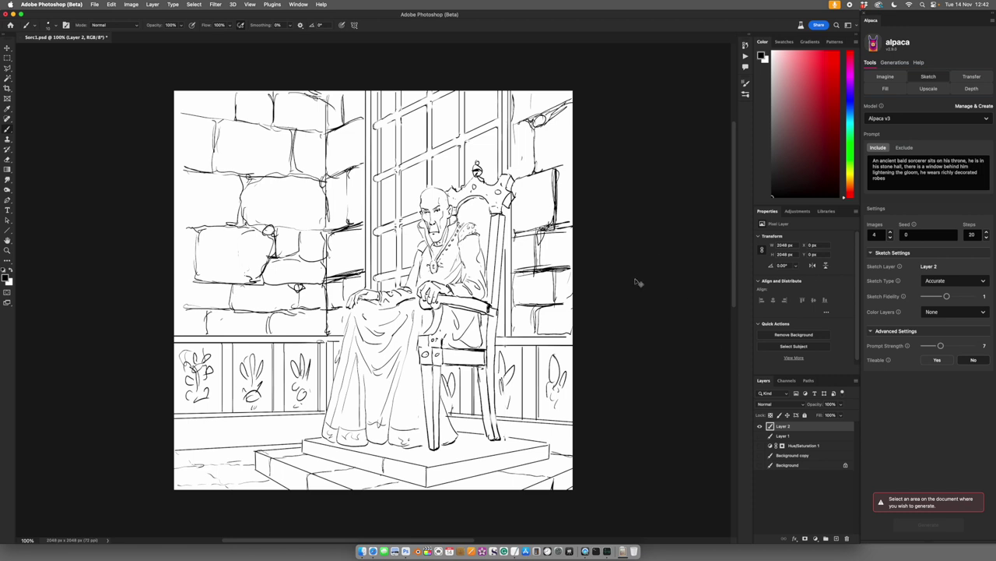
key("super+a")
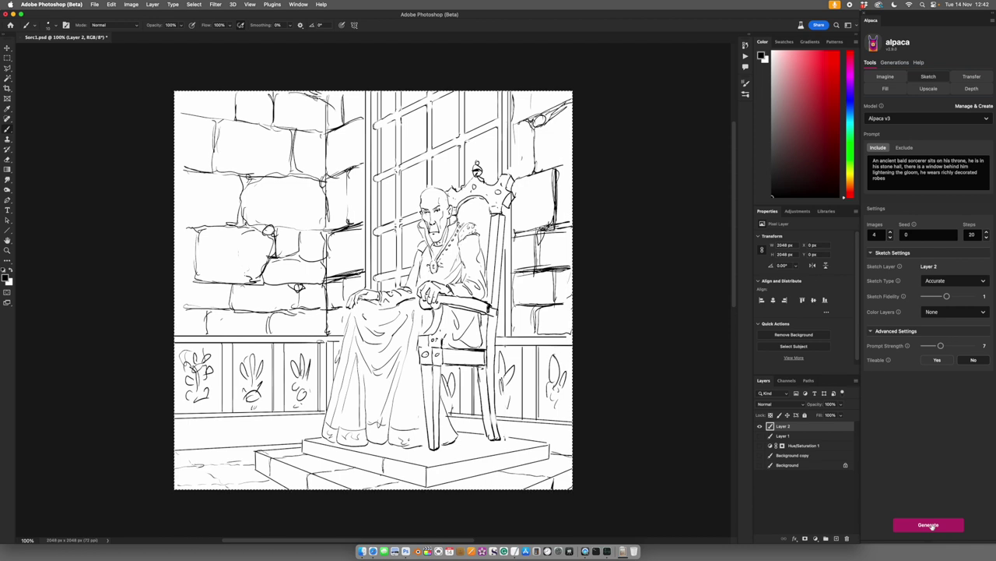
left_click(930, 525)
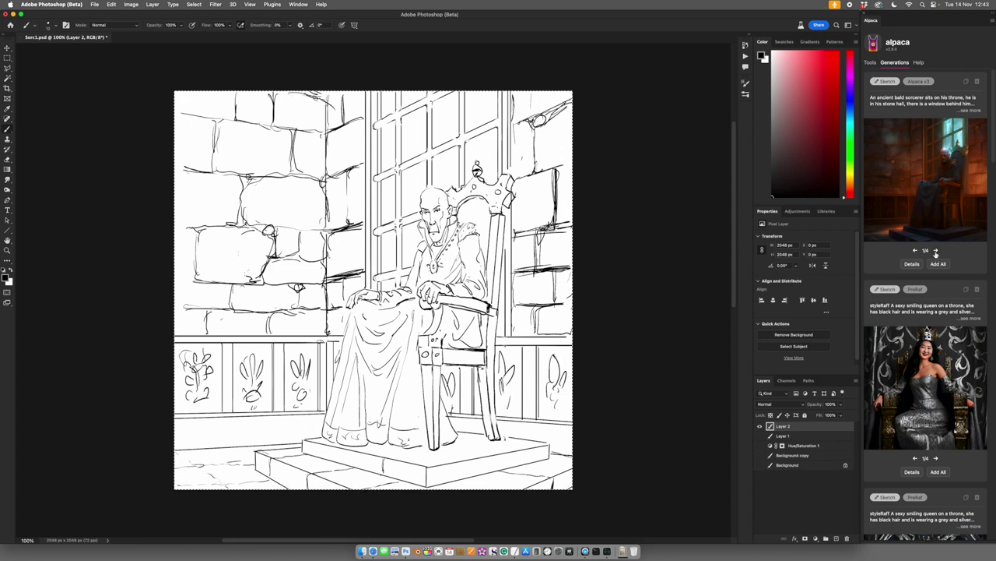
Step: Import generated variant 2/4 as a layer and toggle its visibility to compare it with the sketch
left_click(937, 251)
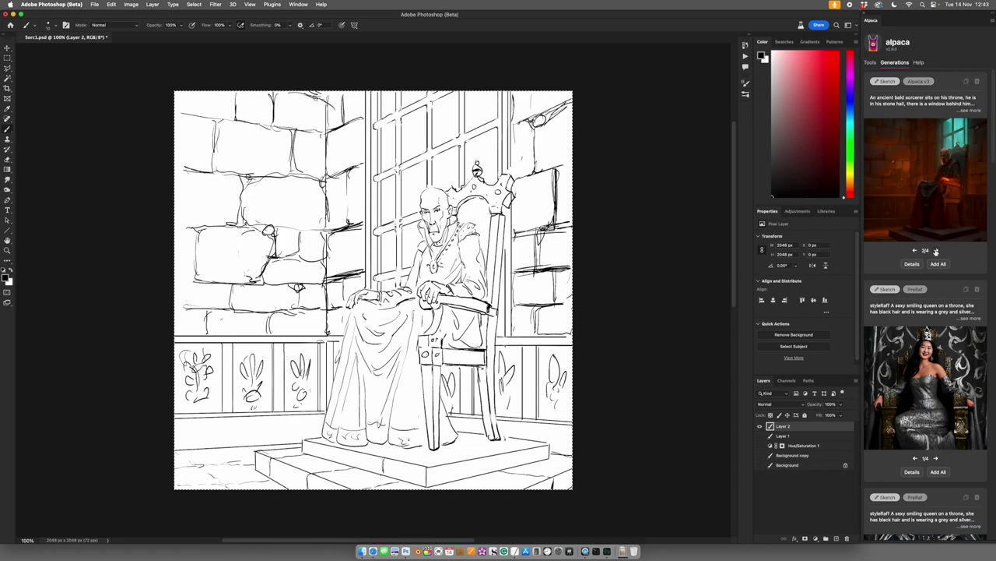
left_click(925, 175)
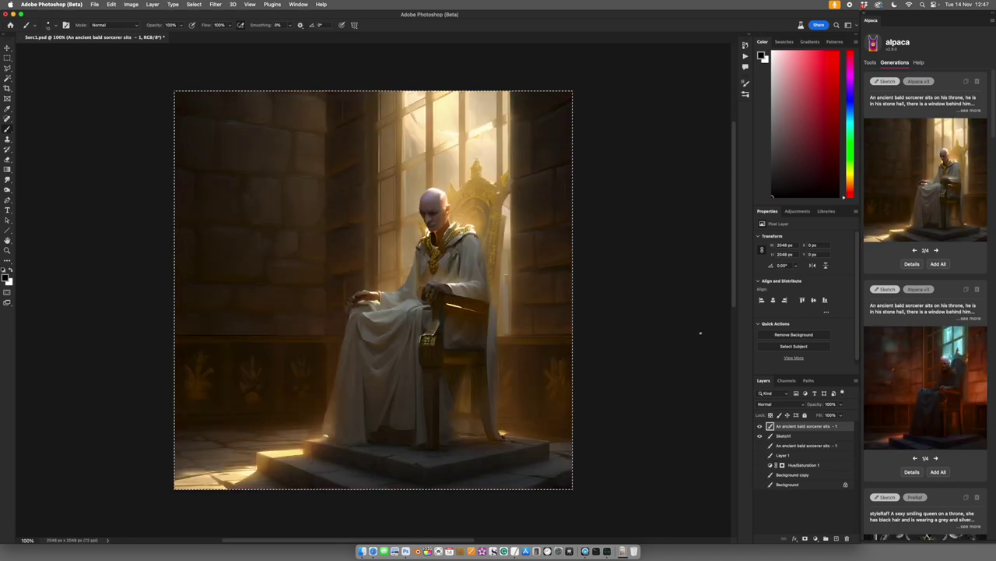
left_click(760, 427)
left_click(760, 426)
left_click(760, 426)
left_click(759, 427)
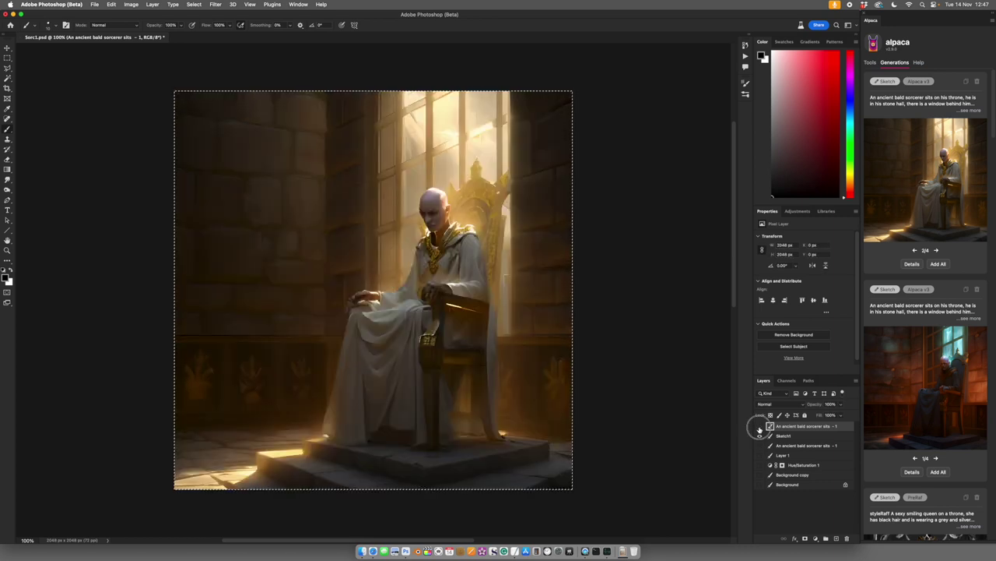
left_click(759, 427)
left_click(760, 427)
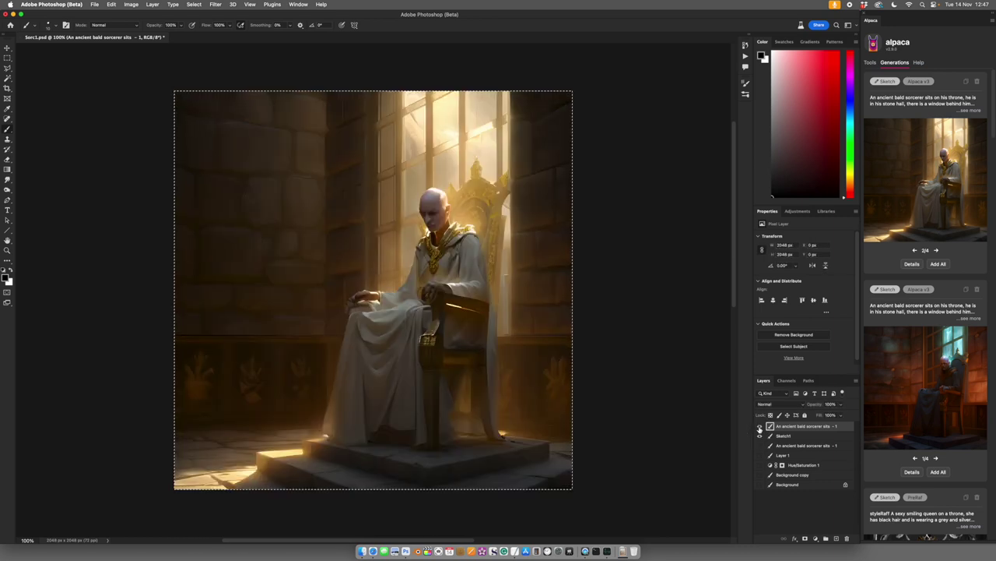
left_click(760, 427)
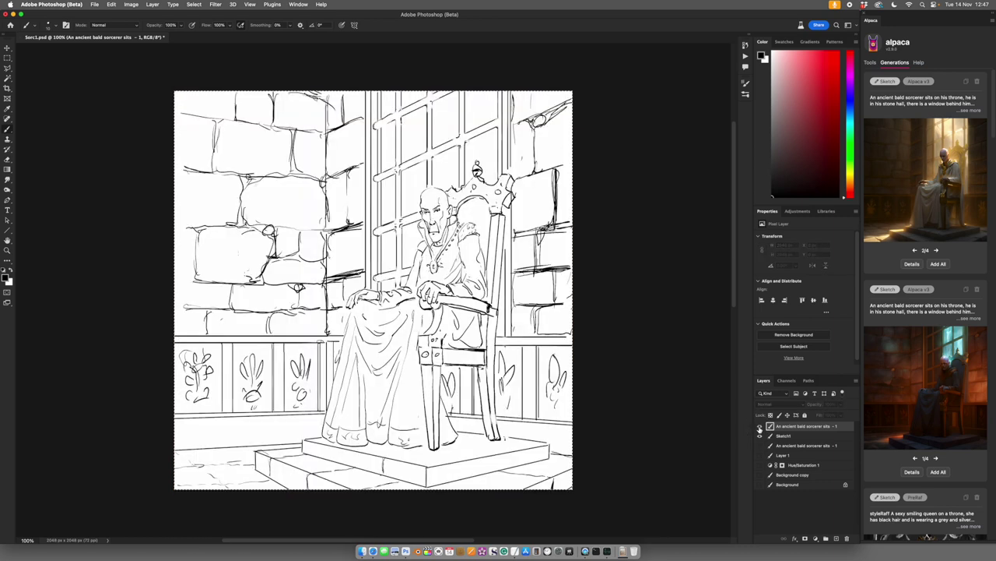
left_click(760, 426)
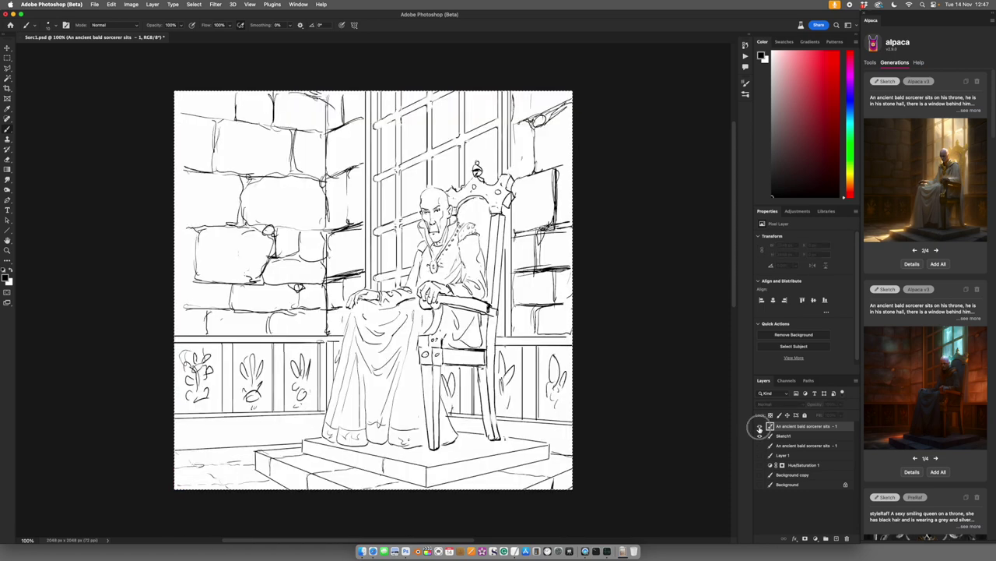
left_click(759, 426)
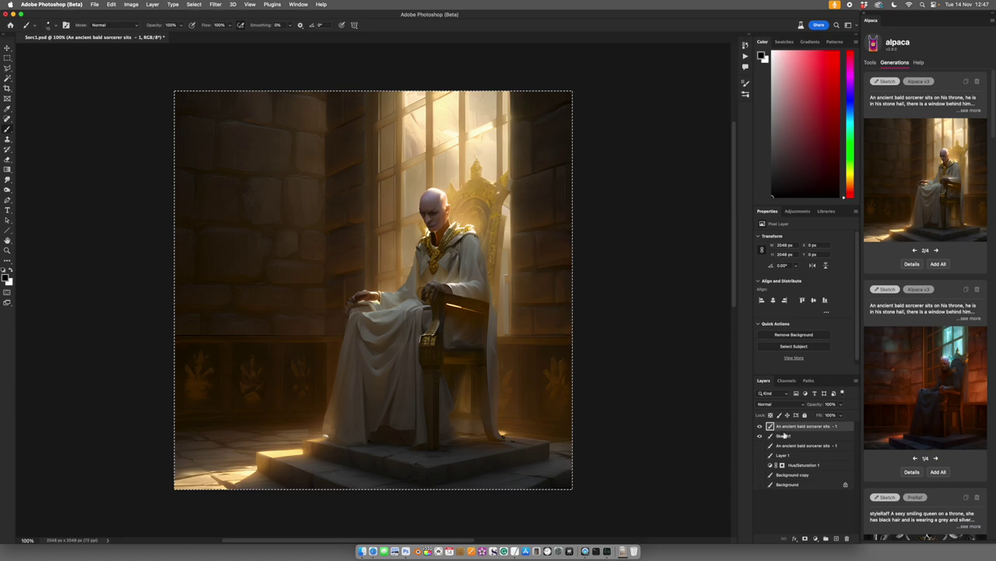
Step: Move Sketch1 above the render, make it visible, and select it
left_click_drag(781, 434, 784, 423)
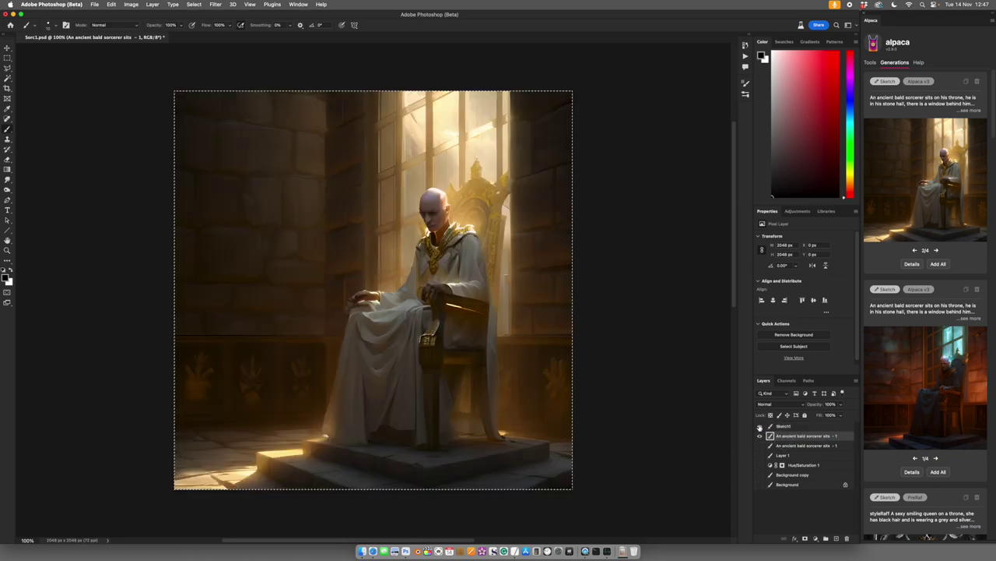
left_click(760, 427)
left_click(791, 427)
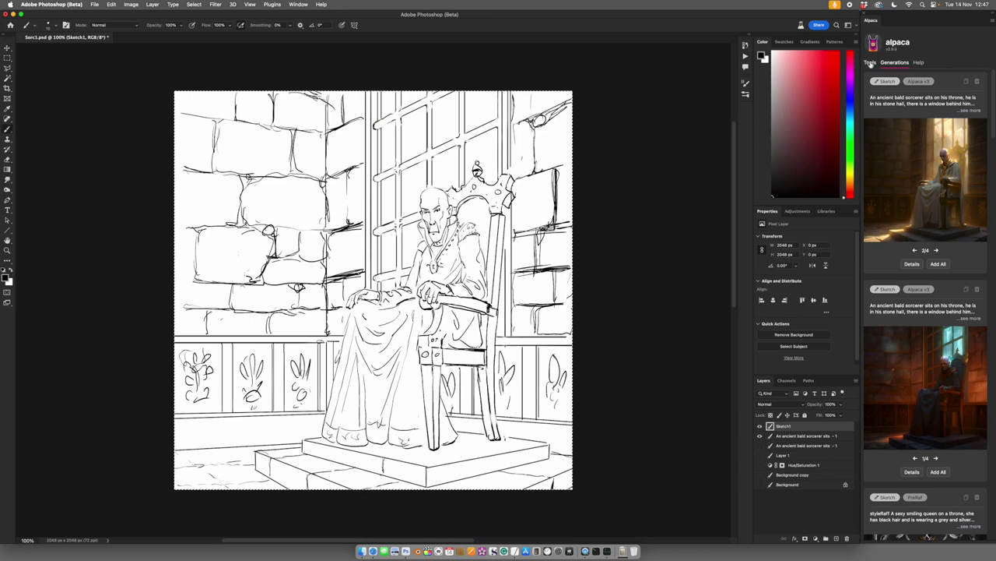
Step: Set Sketch Fidelity to 0.5 and Prompt Strength to 12 in Alpaca Tools, then generate
left_click(868, 62)
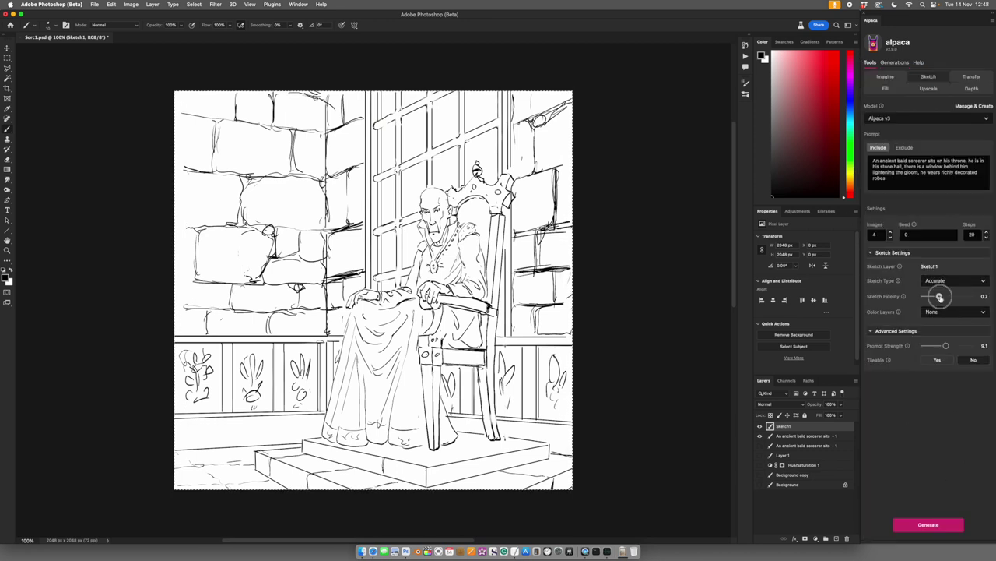
left_click_drag(940, 296, 934, 296)
left_click_drag(947, 345, 953, 345)
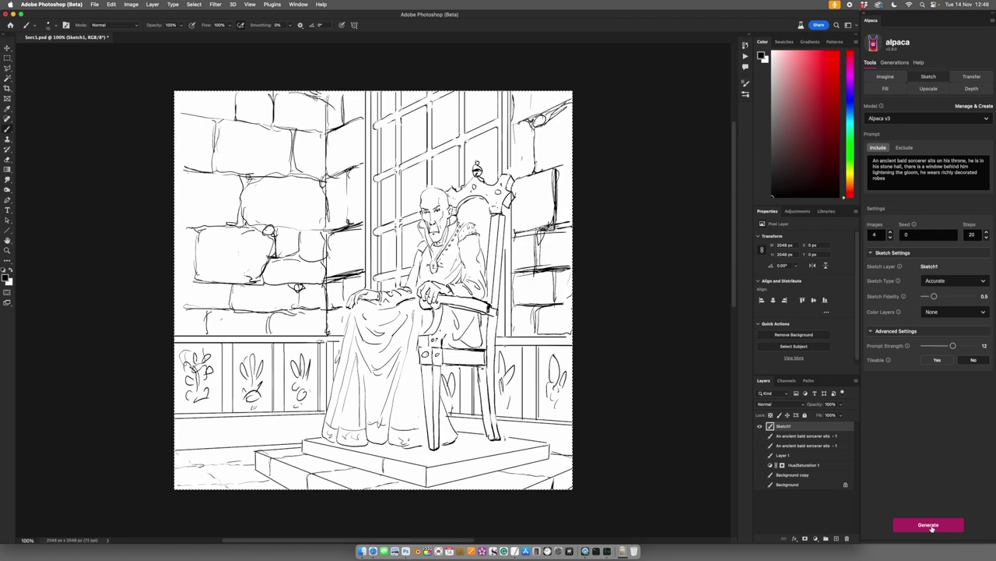
left_click(929, 524)
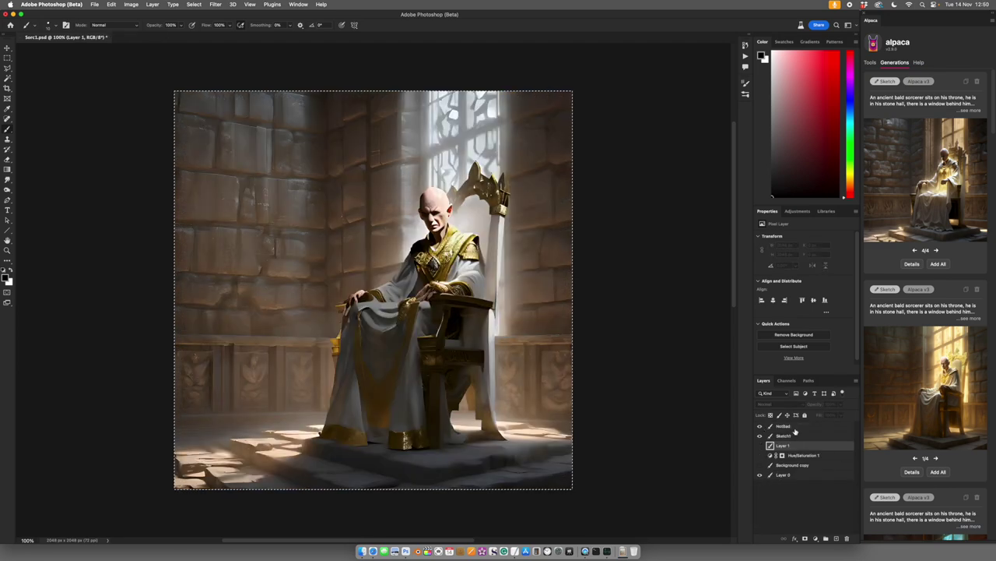
Step: Import the first new golden-throne render as a layer and move Sketch1 just below it
left_click_drag(796, 433, 797, 439)
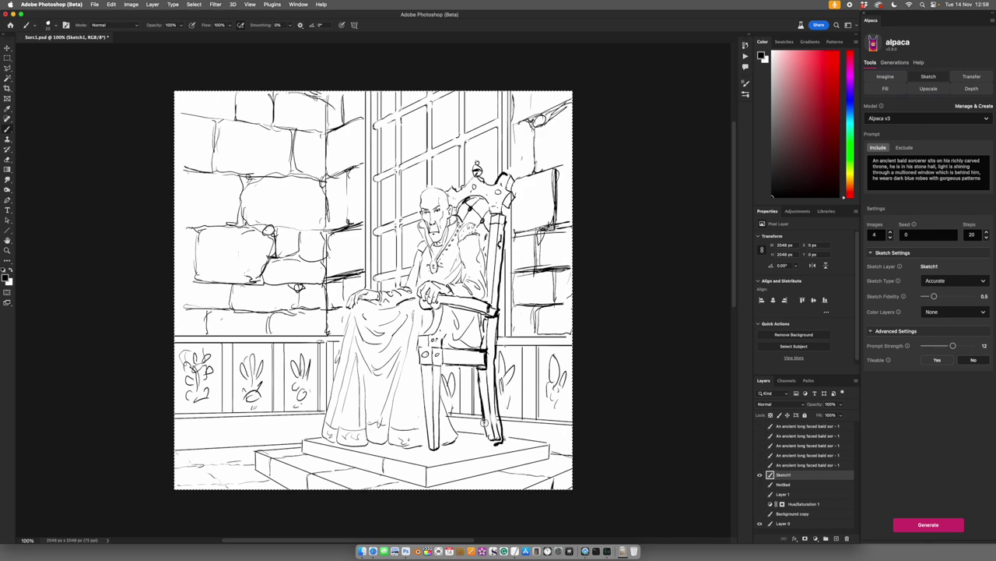
scroll(481, 373, "left", 10)
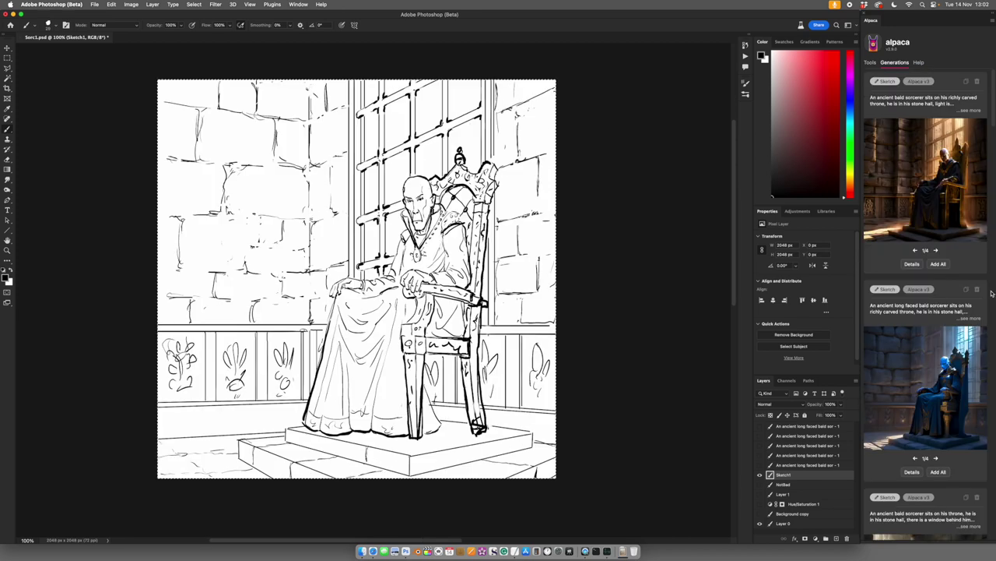
left_click(927, 172)
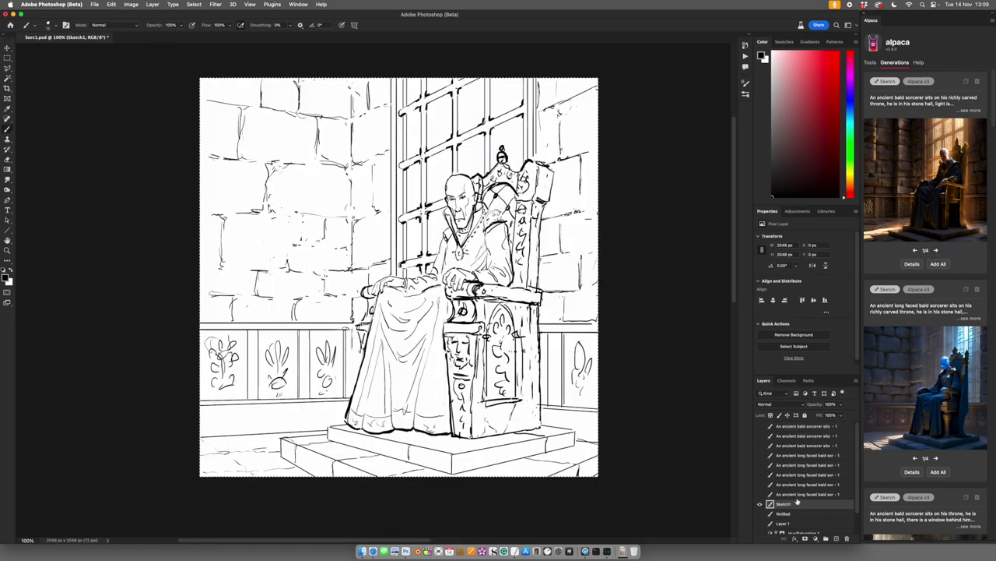
left_click_drag(798, 505, 794, 429)
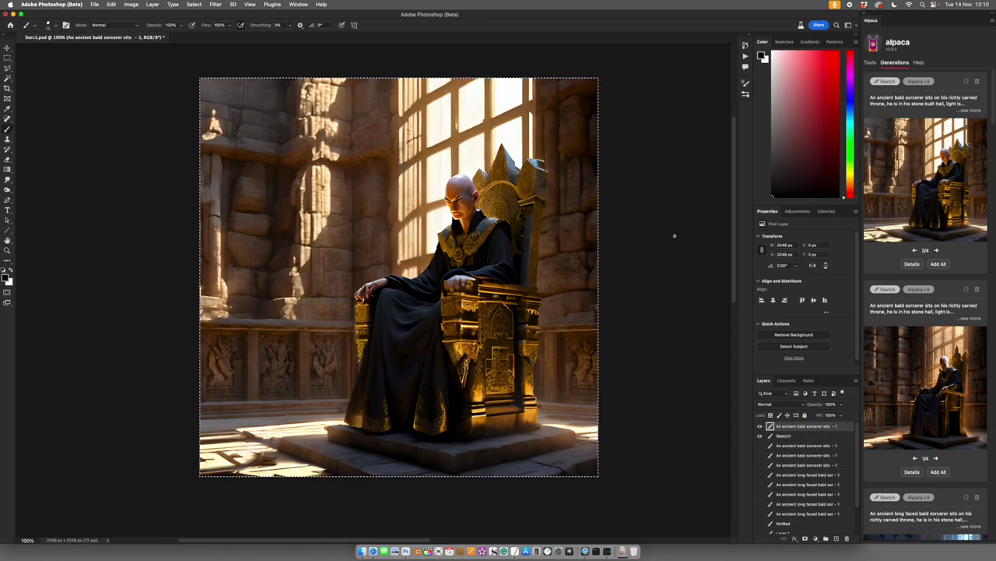
Step: Step through the next generated sorcerer variants in Alpaca
left_click(937, 250)
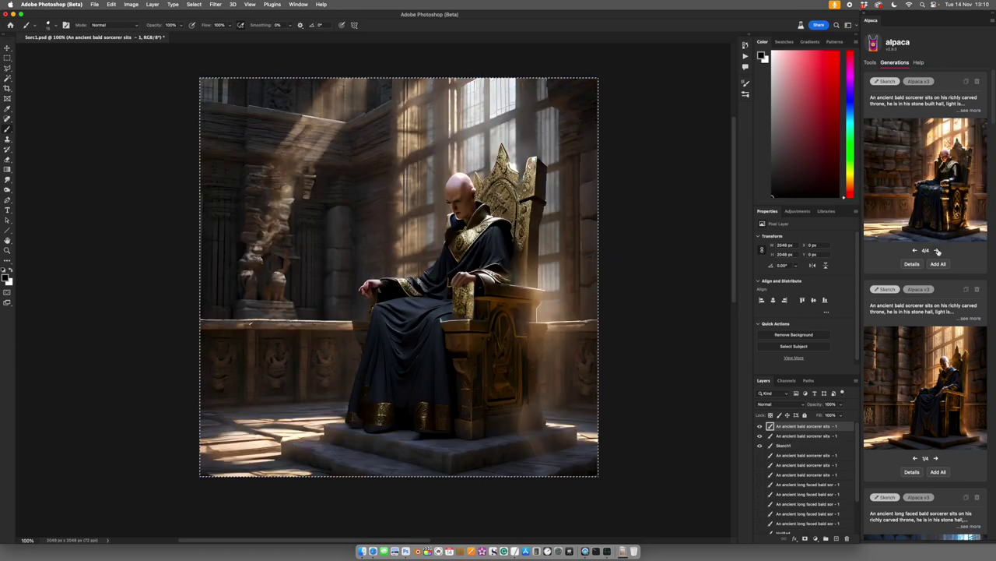
left_click(938, 251)
mouse_move(934, 187)
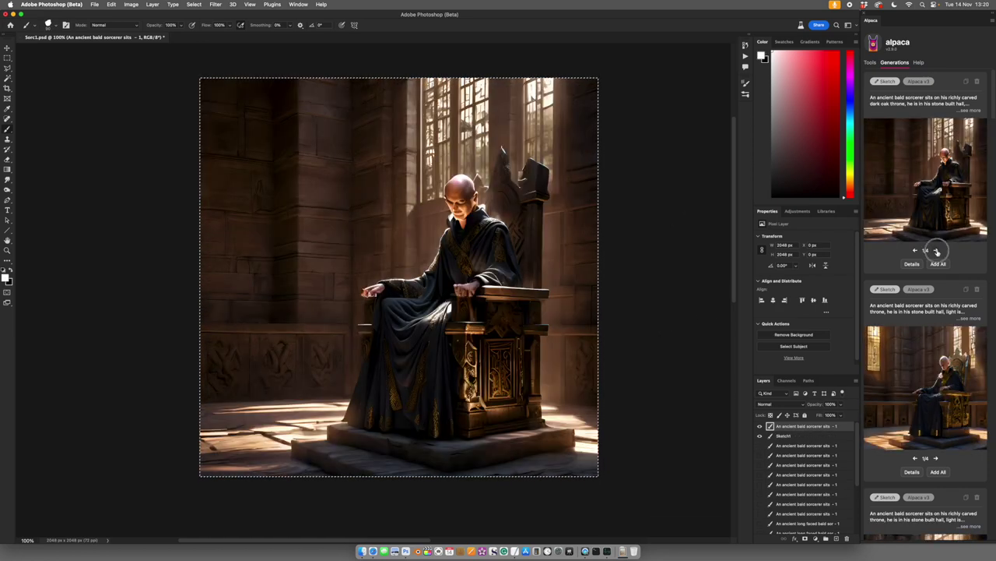
left_click(938, 251)
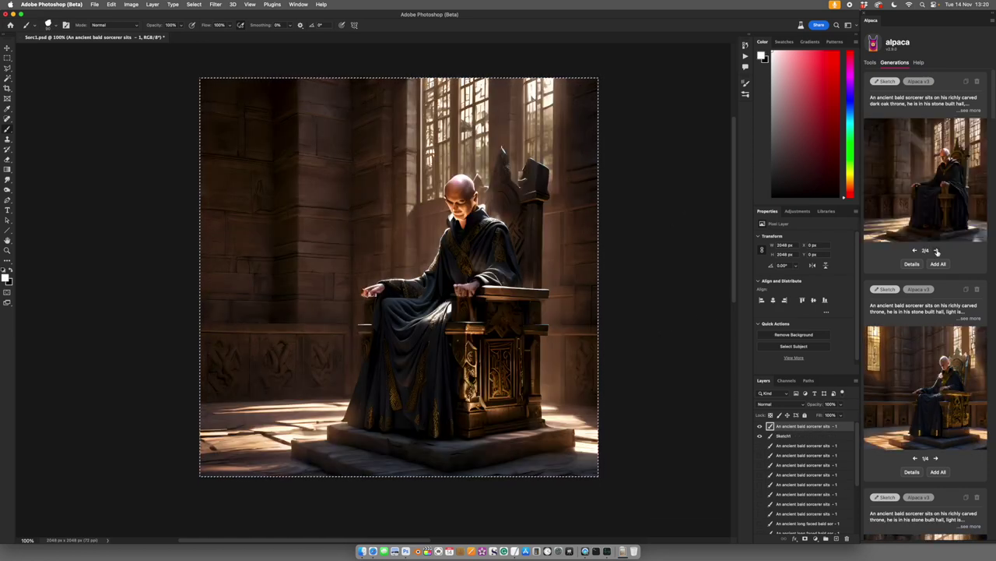
mouse_move(938, 201)
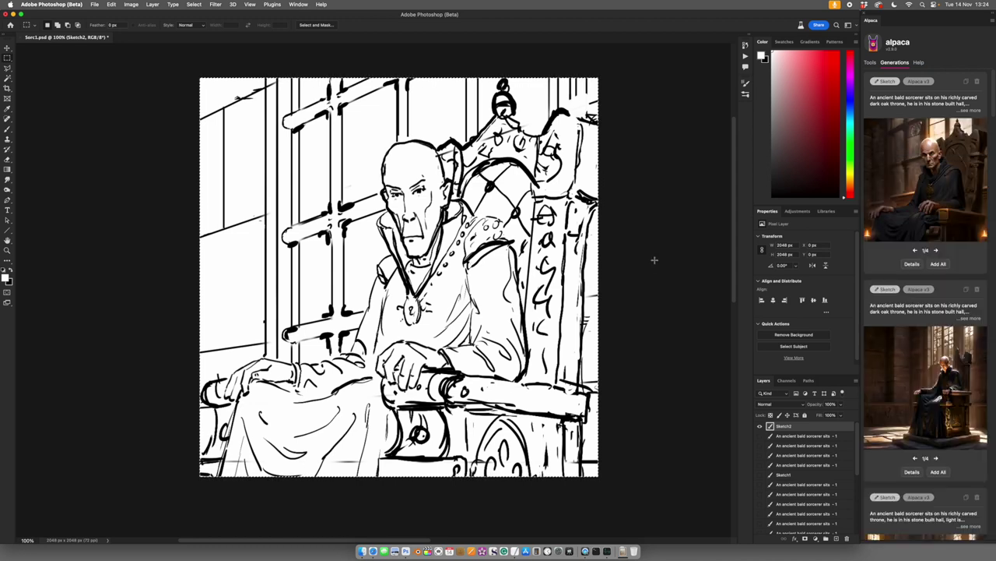
Step: View the second variant, compare the top render against the sketch, leave it hidden, and select Sketch2
left_click(936, 251)
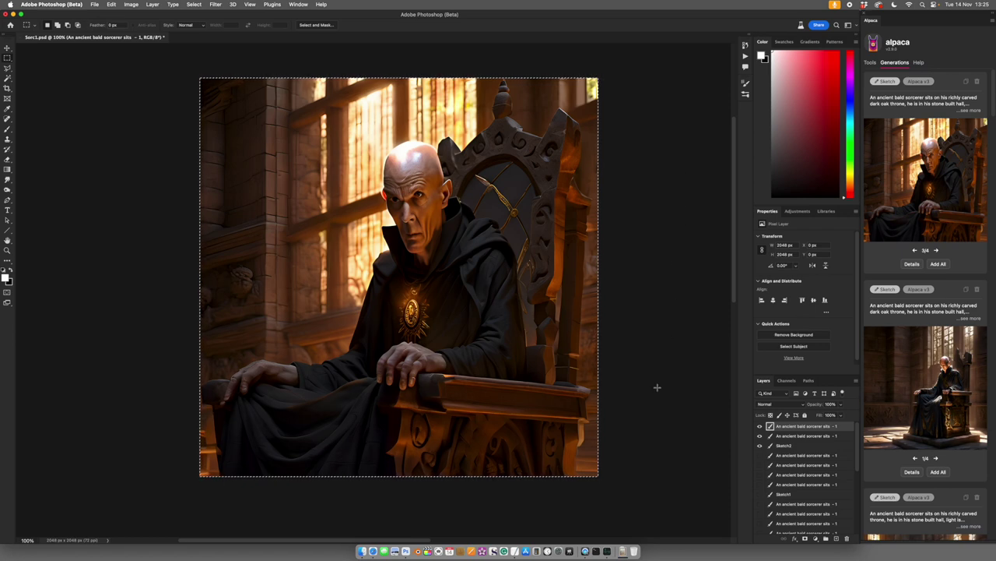
left_click(760, 427)
left_click(760, 426)
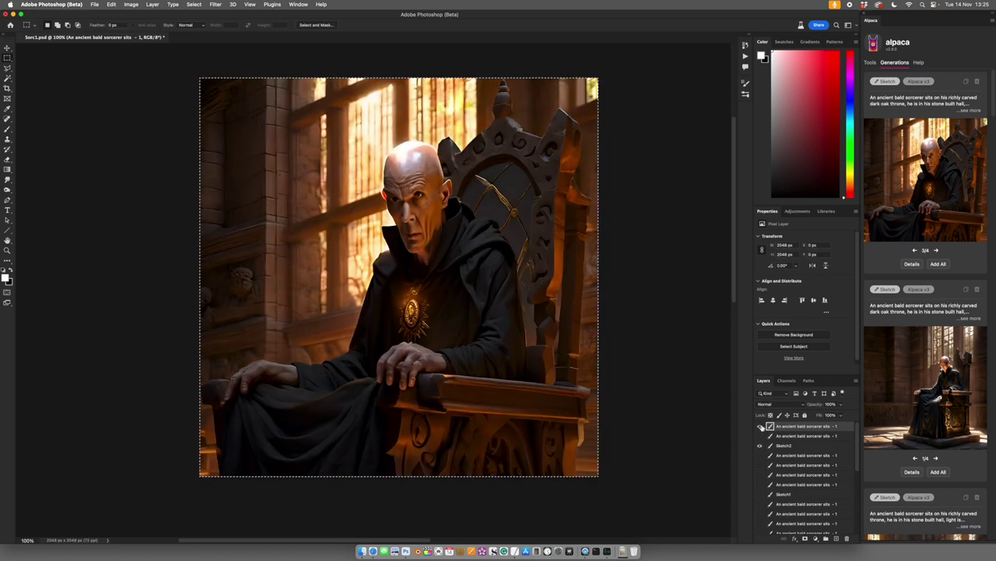
left_click(760, 427)
left_click(760, 427)
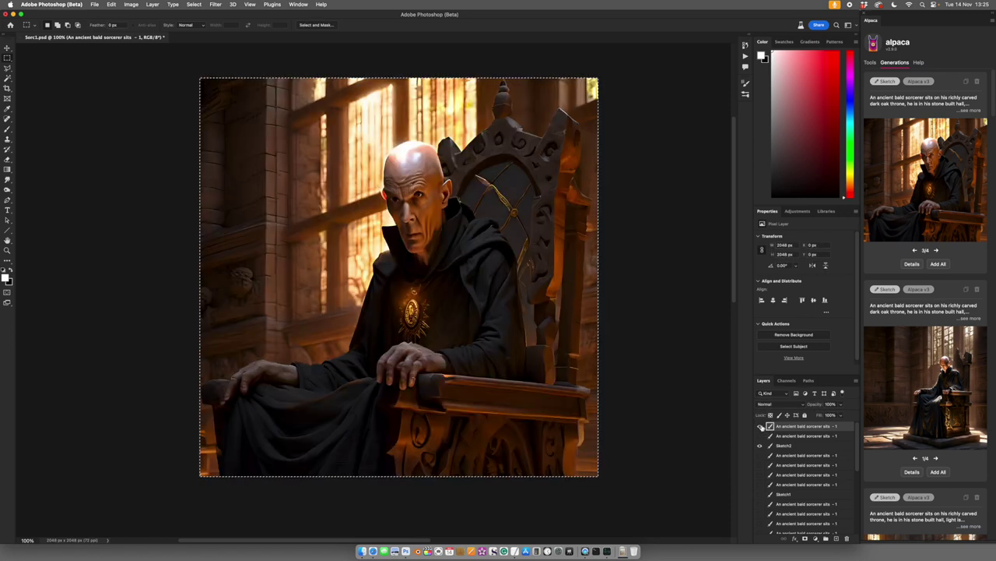
left_click(761, 428)
left_click(802, 445)
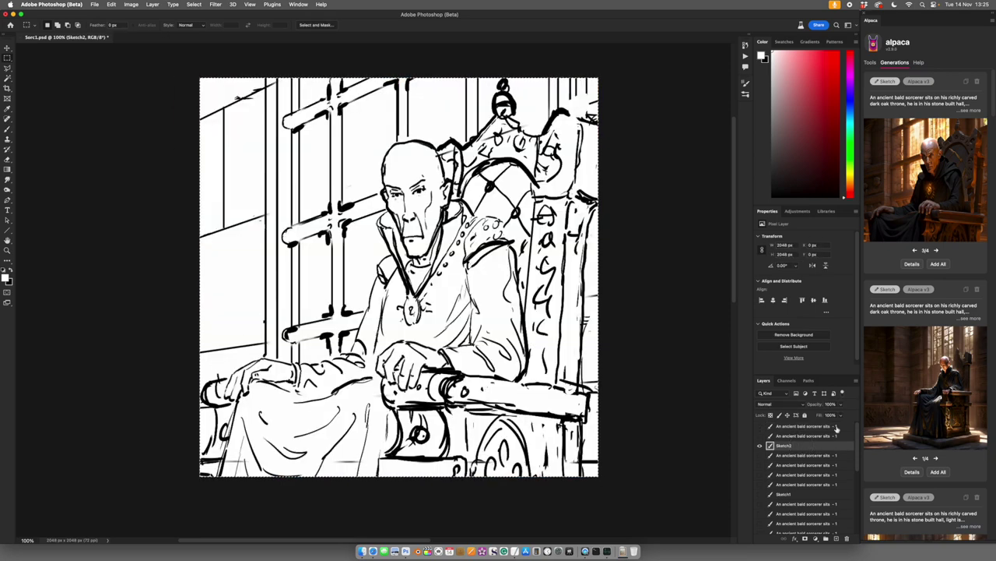
left_click(870, 62)
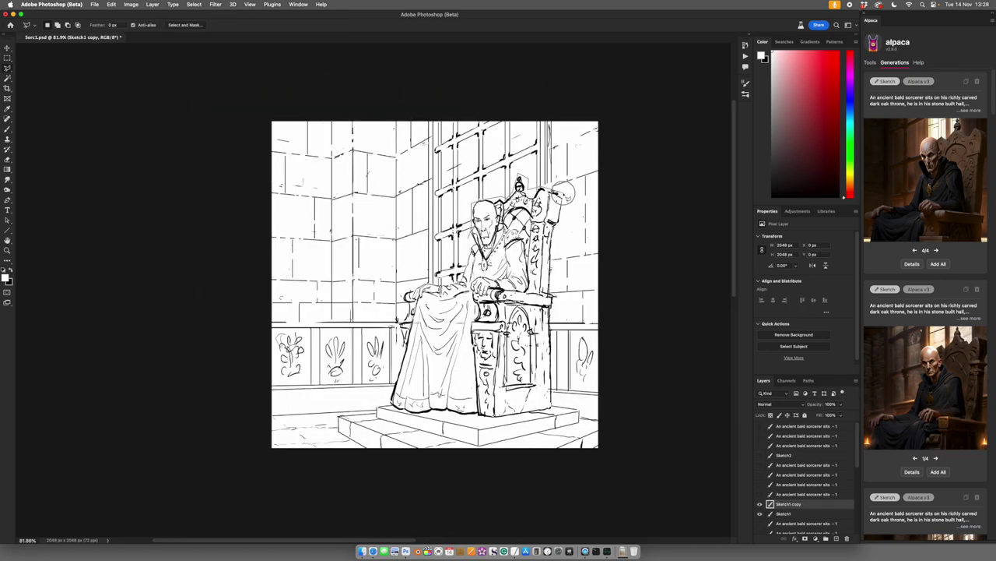
Step: Delete the sorcerer and throne from the sketch copy and paste the existing prompt into the TextEdit notes
key("Delete")
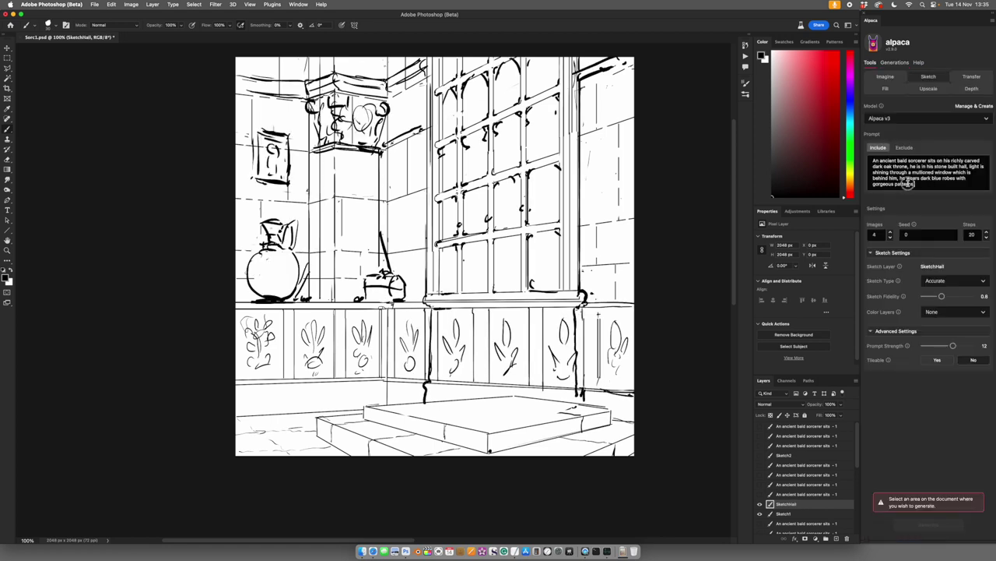
left_click_drag(916, 184, 864, 162)
key("super+c")
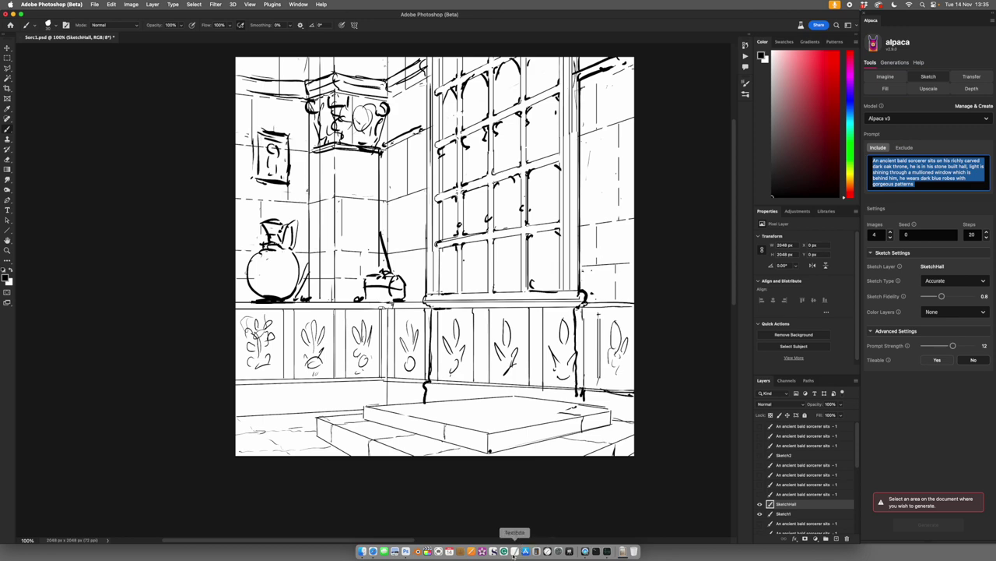
left_click(515, 550)
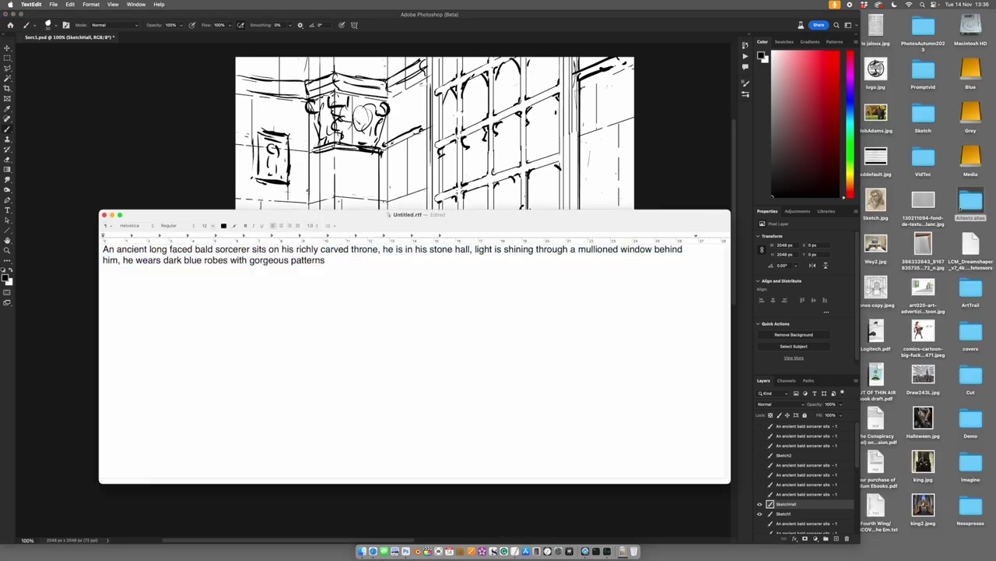
key("super+v")
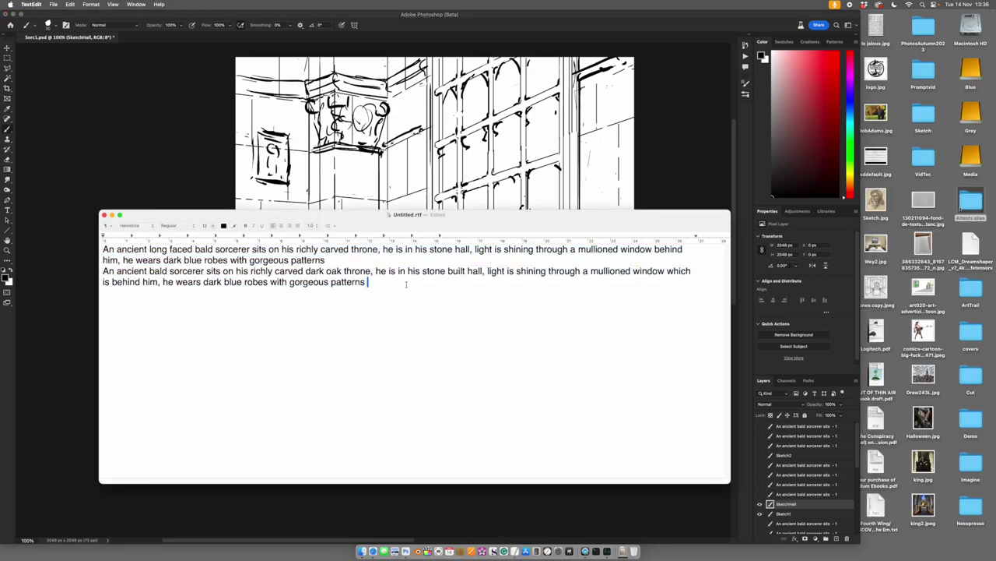
Step: Generate renders from the empty hall sketch over the whole canvas, then stack SketchHall on top
key("super+Tab")
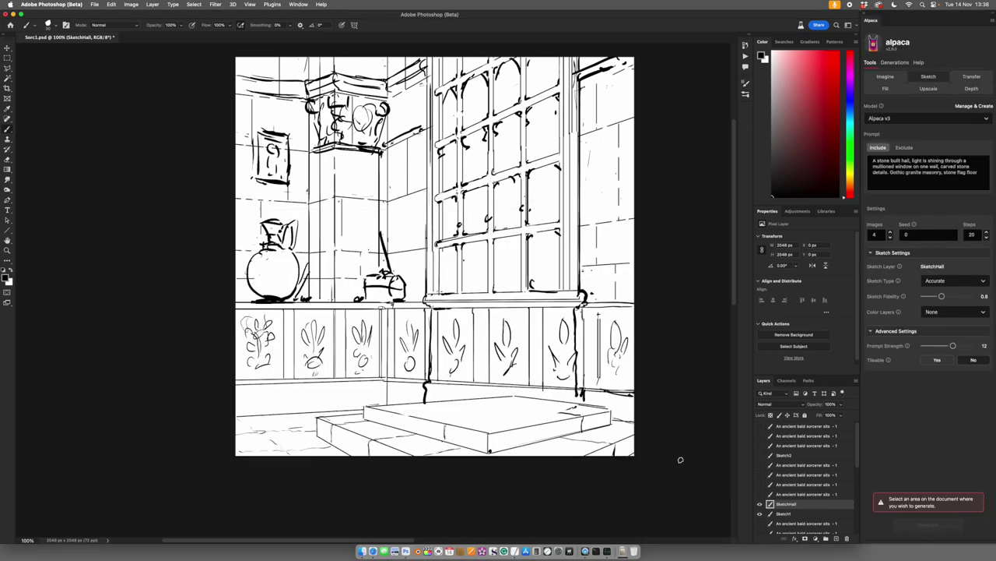
key("super+a")
left_click(930, 524)
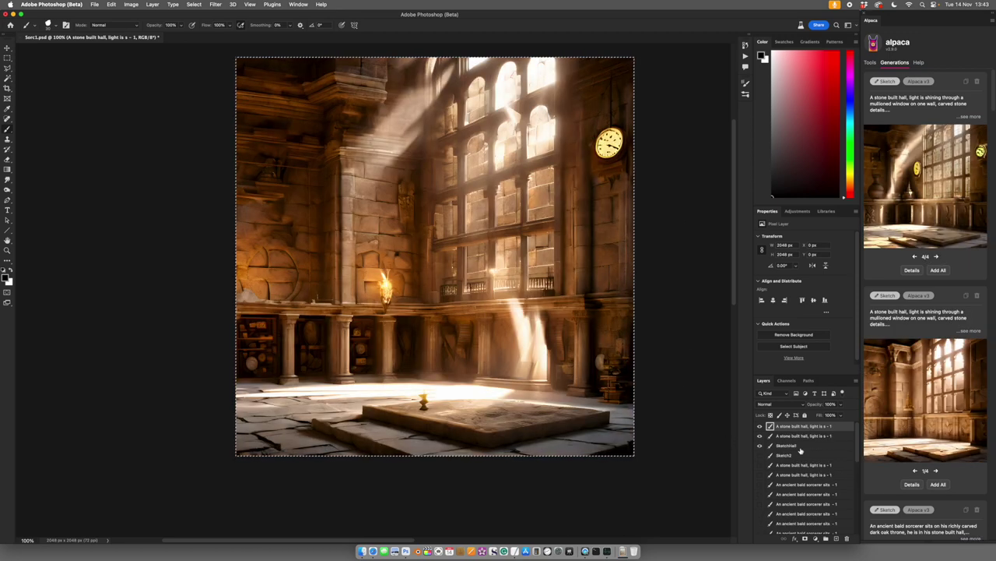
left_click(760, 426)
left_click_drag(798, 424, 794, 426)
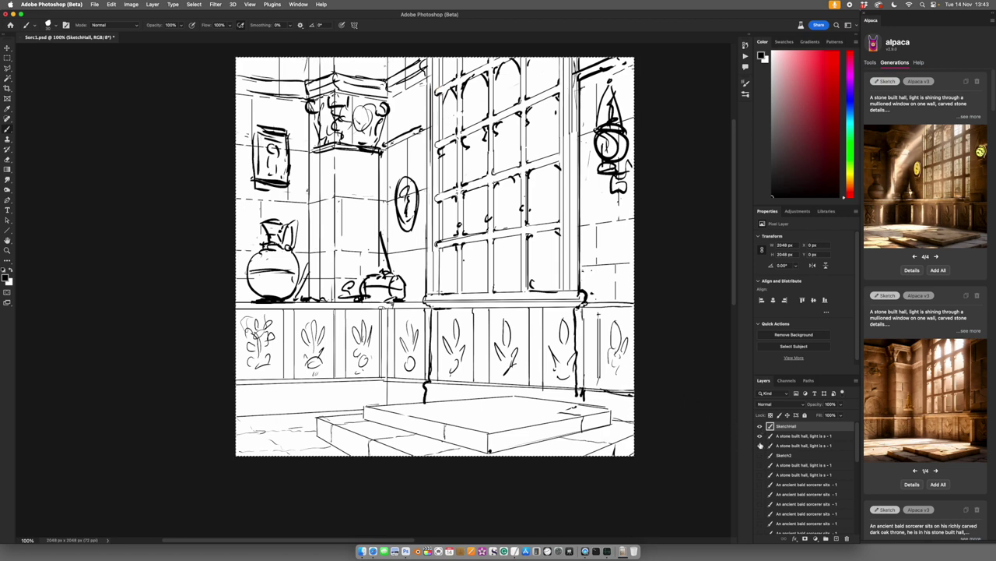
left_click(760, 427)
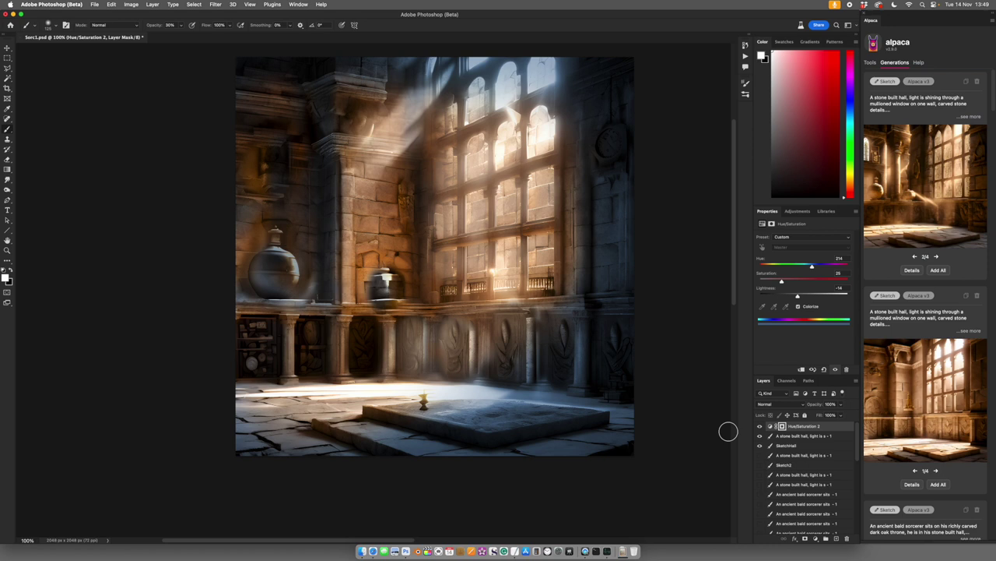
Step: Delete the Hue/Saturation layer and set Alpaca's Color Layers to Other Layers
key("BackSpace")
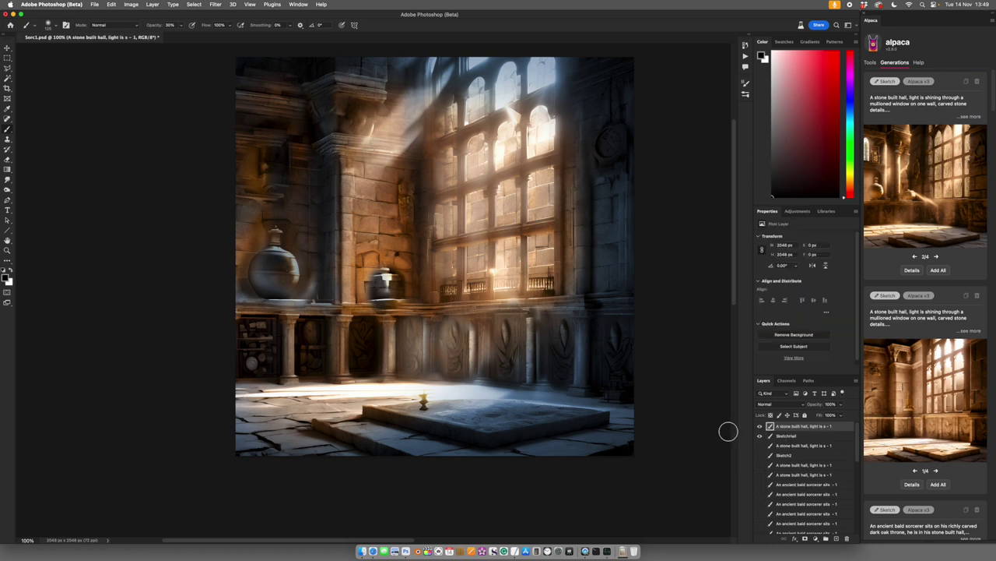
left_click(759, 436)
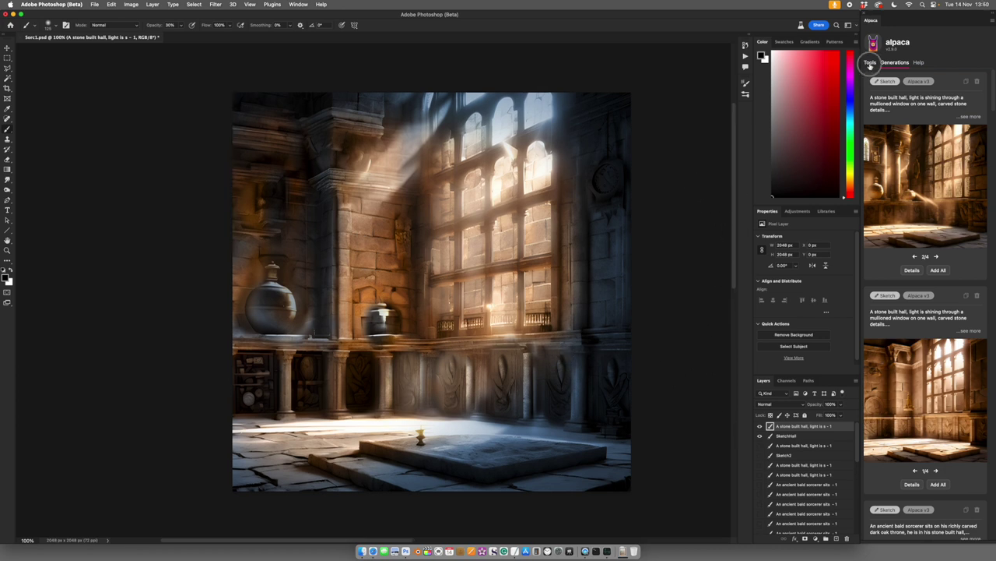
left_click(869, 63)
left_click(948, 319)
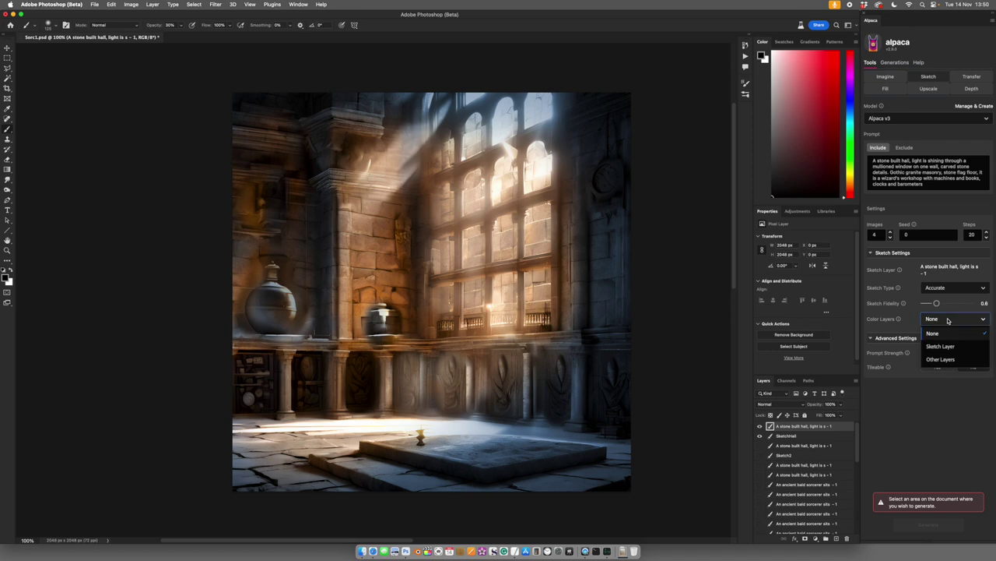
left_click(940, 359)
Step: Put SketchHall on top, lower Sketch Fidelity to 0.1, and select the whole canvas
left_click(788, 435)
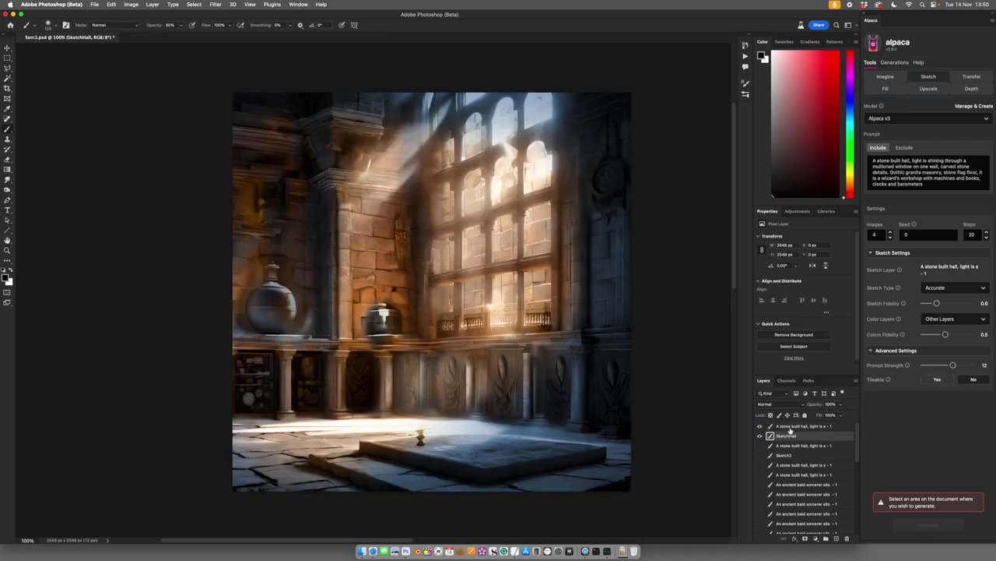
left_click_drag(790, 430, 788, 425)
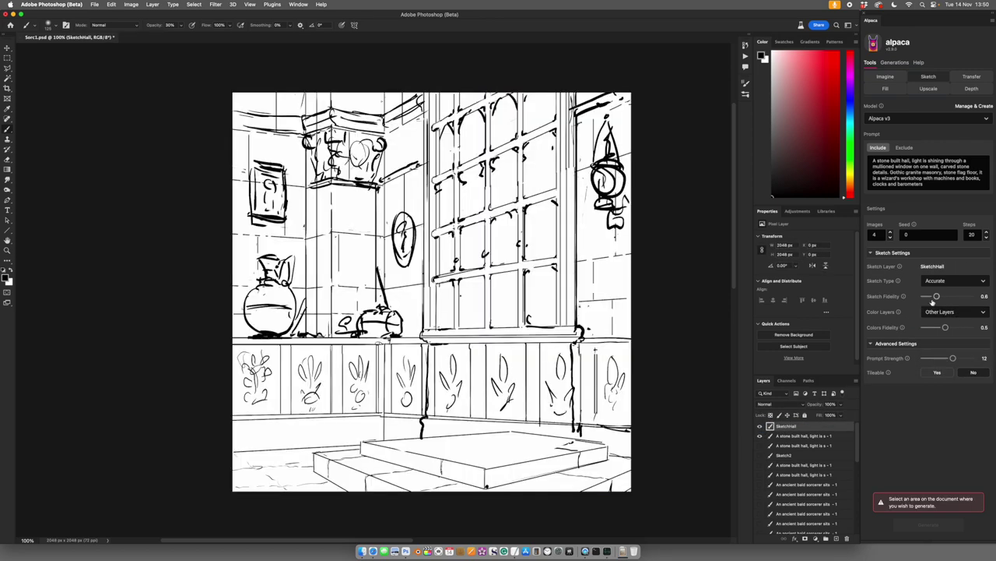
left_click_drag(936, 297, 905, 297)
key("super+a")
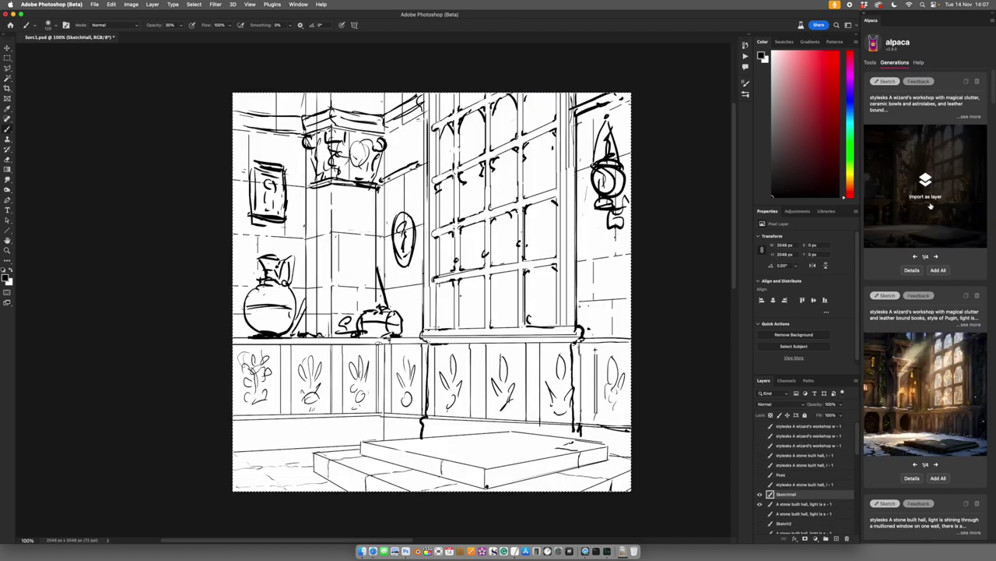
Step: Import two wizard's-workshop results as layers and rename one of them
left_click(926, 179)
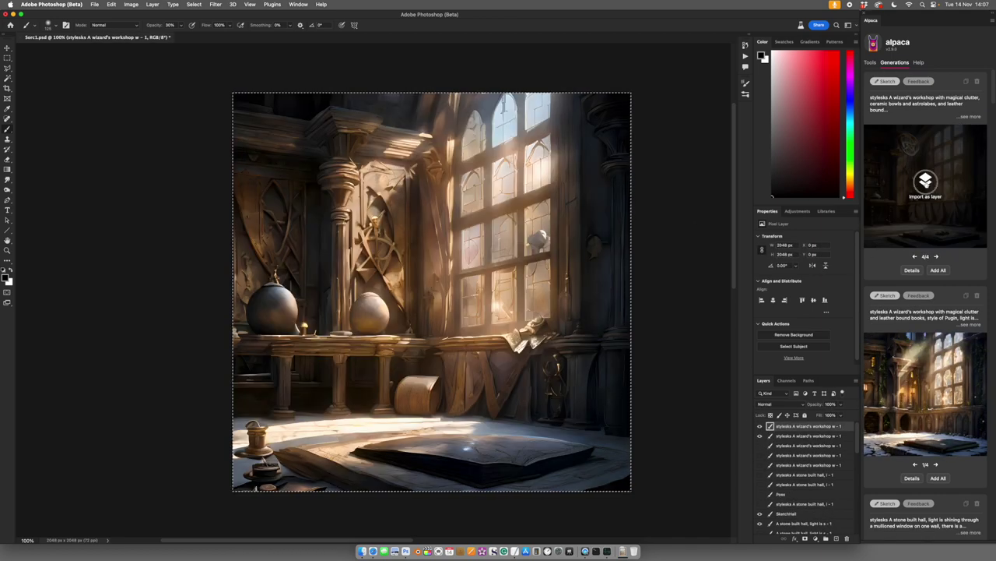
left_click(926, 181)
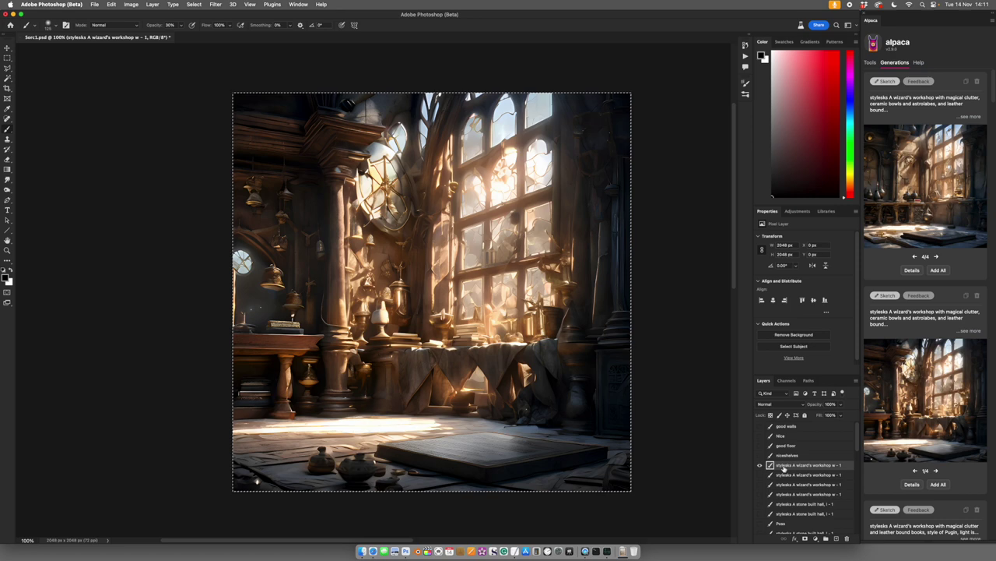
double_click(785, 465)
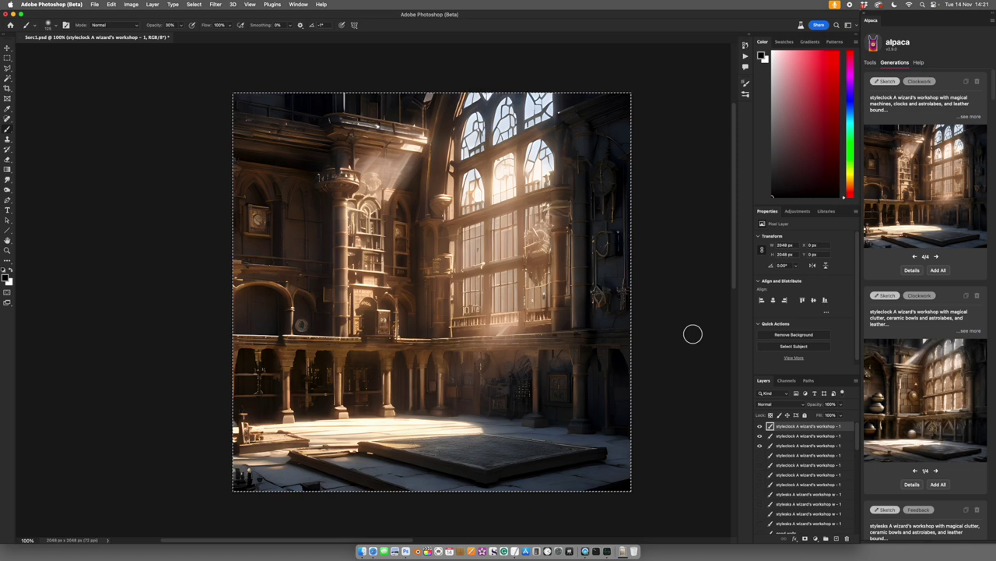
Step: Hide the renders, select SketchHall, and adjust Colors Fidelity in Alpaca Tools
left_click_drag(760, 426, 760, 445)
scroll(831, 468, "down", 1)
scroll(831, 468, "down", 3)
left_click(801, 498)
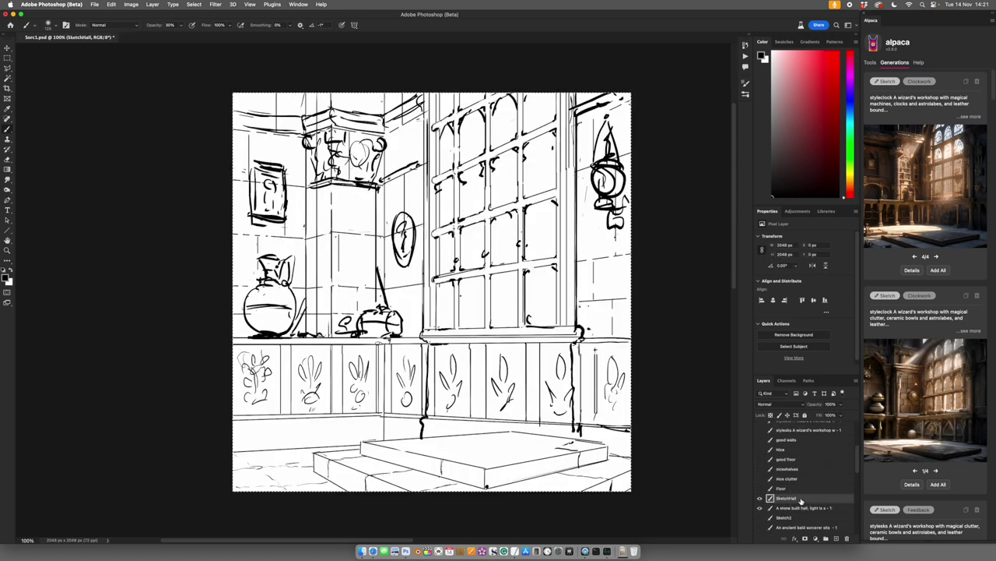
left_click(869, 63)
left_click_drag(934, 328, 966, 358)
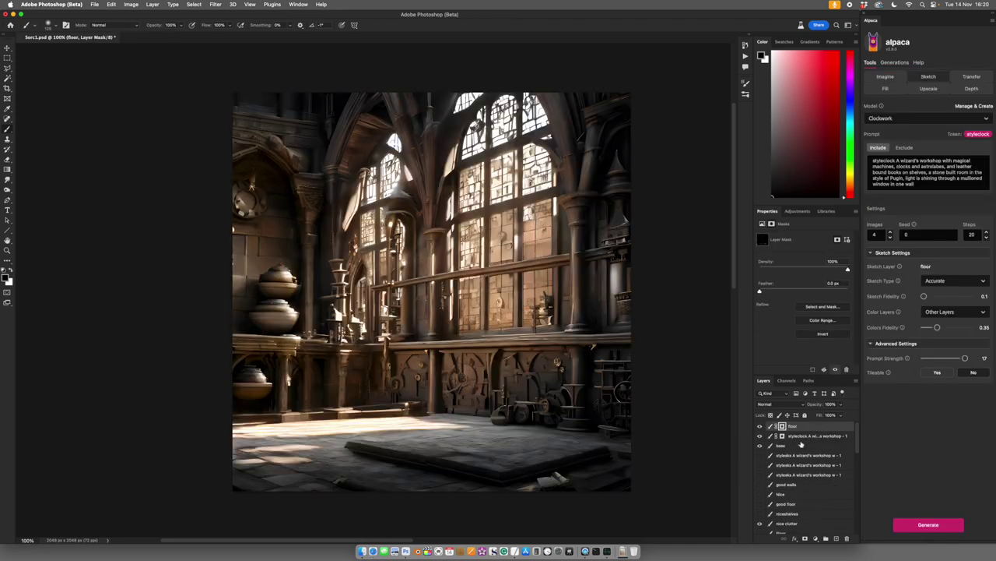
left_click(760, 437)
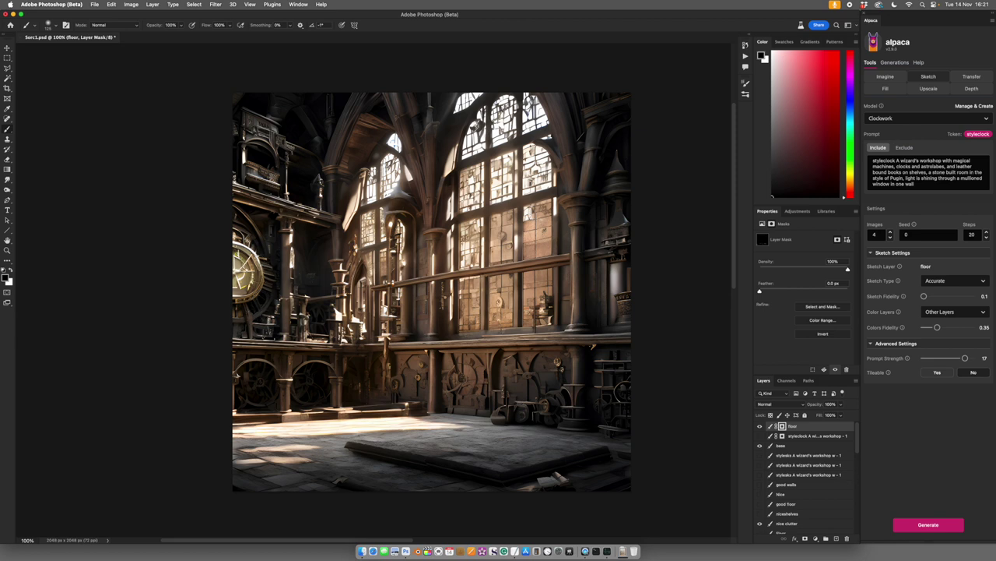
left_click(760, 435)
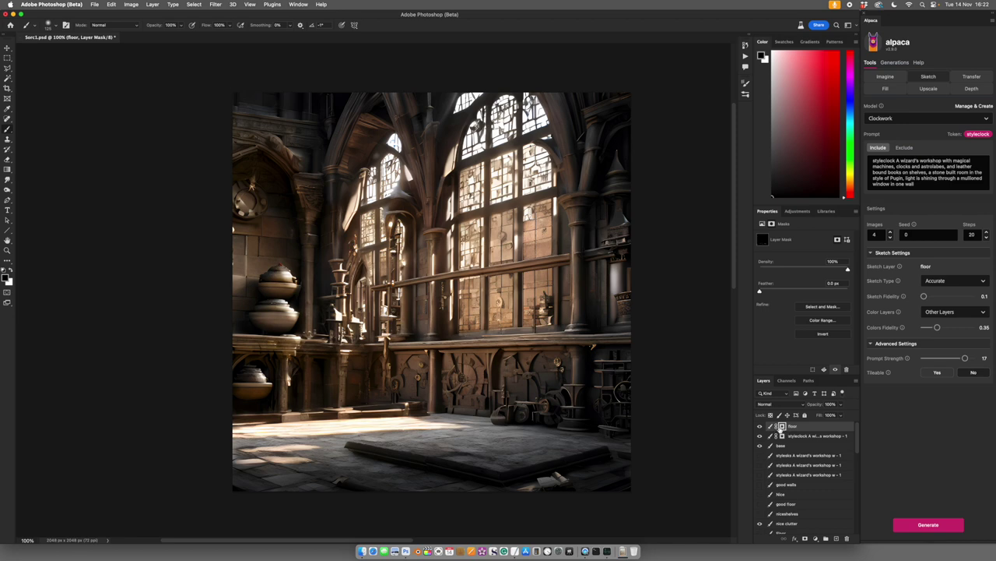
Step: Paint the floor render over the slab's left end through its inverted mask, then stamp visible layers
key("super+i")
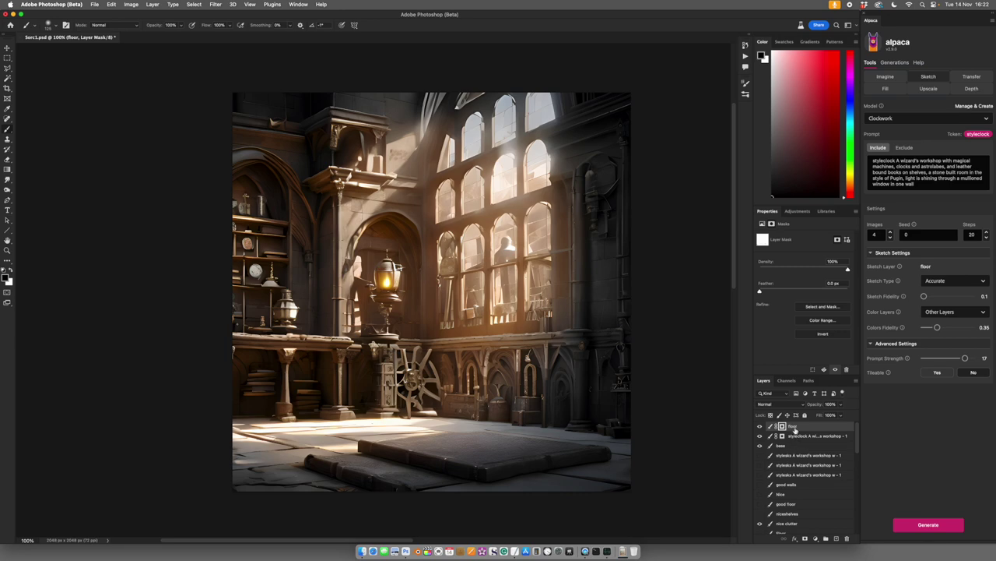
key("super+i")
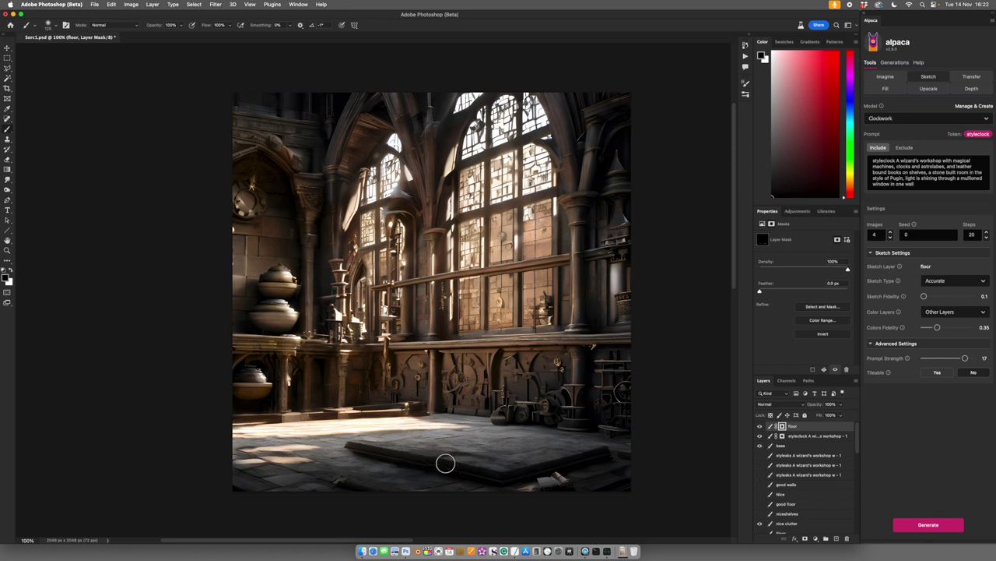
mouse_move(445, 463)
left_mouse_down()
mouse_move(404, 460)
mouse_move(522, 469)
mouse_move(413, 466)
mouse_move(345, 442)
mouse_move(403, 436)
left_mouse_up()
key("super+z")
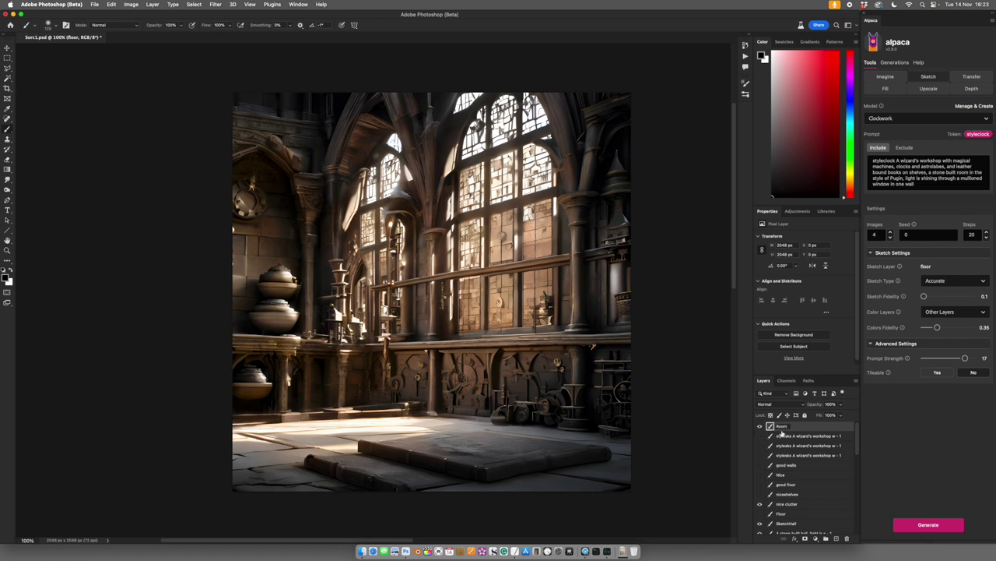
Step: Name the stamped layer Room, hide it and compare the stone hall render against earlier generations
key("Return")
left_click_drag(760, 428, 762, 493)
left_click(762, 494)
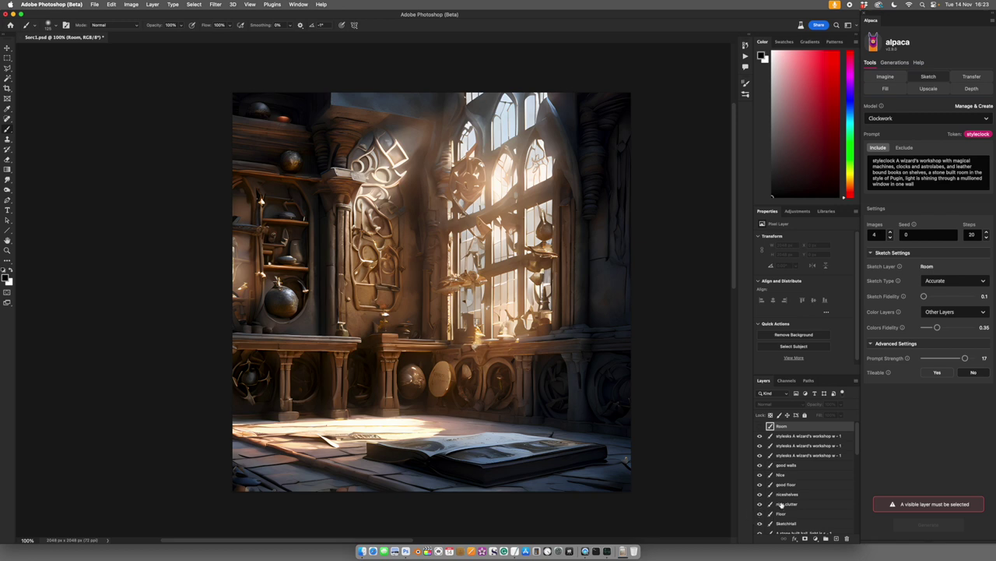
scroll(780, 504, "down", 10)
scroll(780, 505, "up", 10)
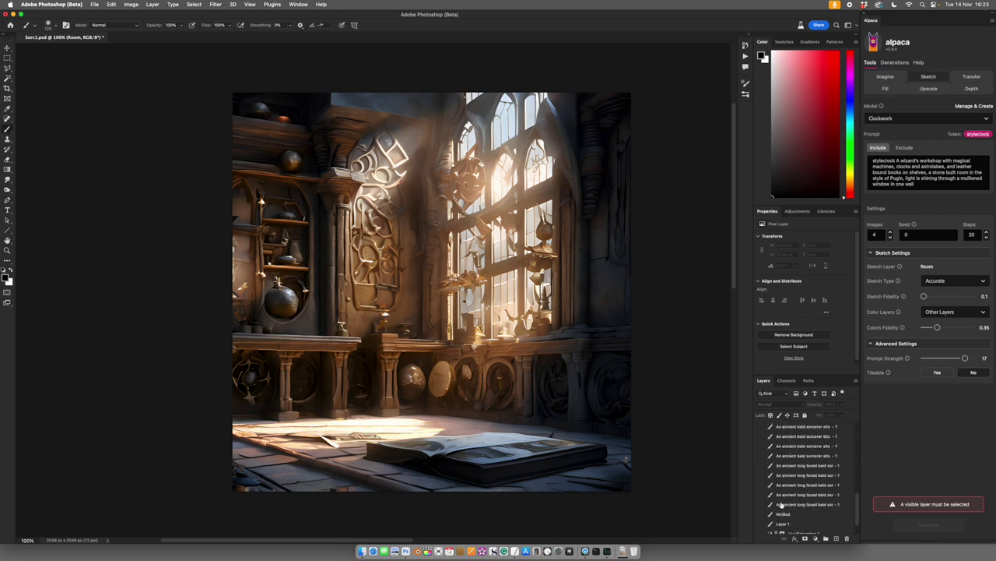
scroll(780, 504, "down", 3)
left_click(760, 485, "alt")
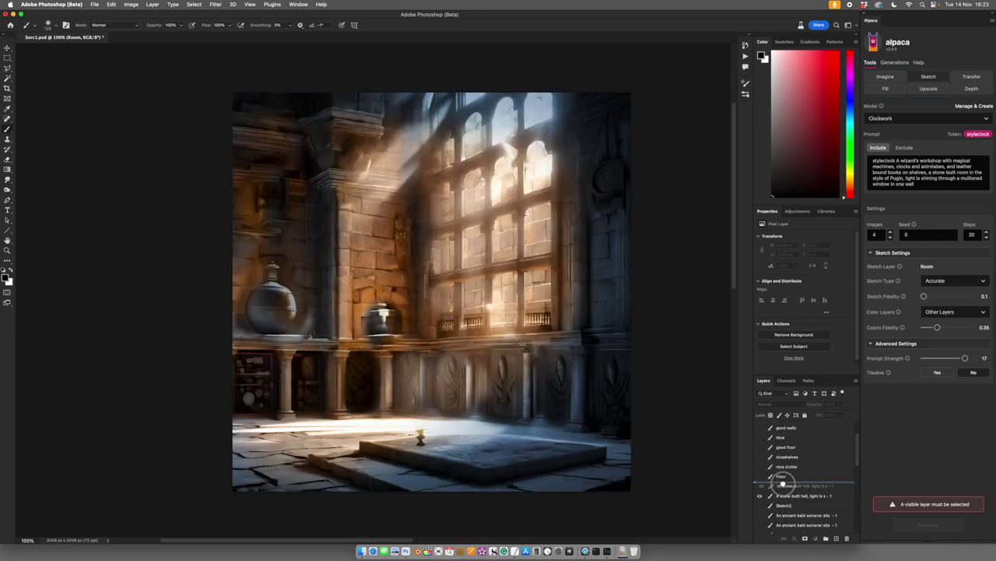
left_click(772, 485)
left_click(760, 487)
left_click(760, 487)
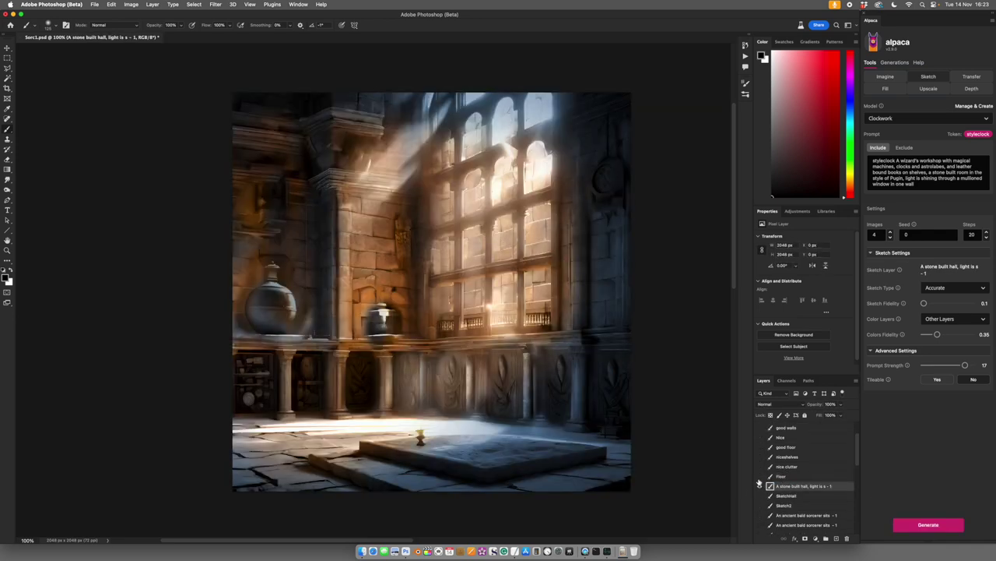
Step: Toggle the floor, clutter, nicesshelves, Nice and styleclock workshop layers to compare them
left_click_drag(760, 475, 760, 457)
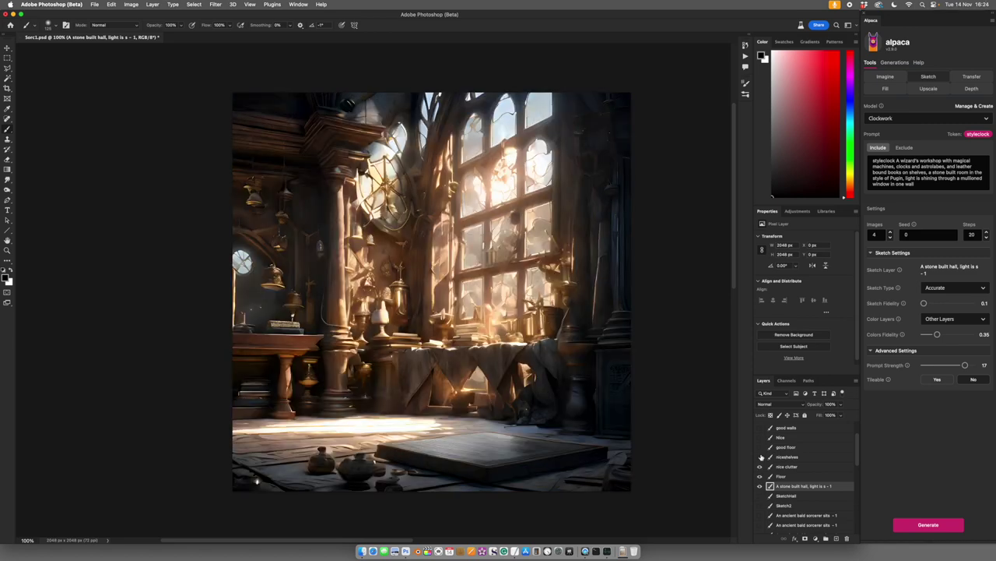
left_click(761, 456)
left_click(761, 448)
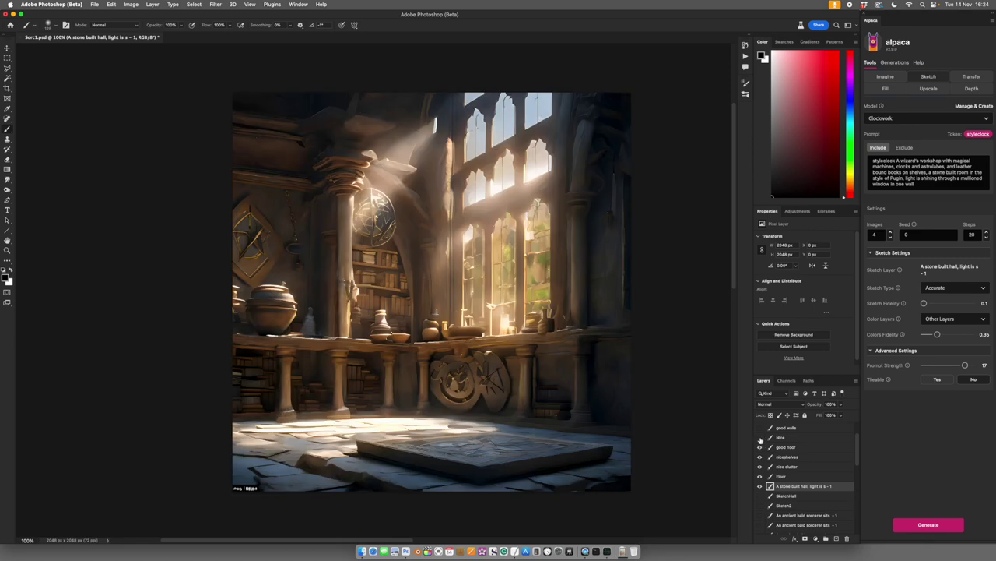
left_click(760, 438)
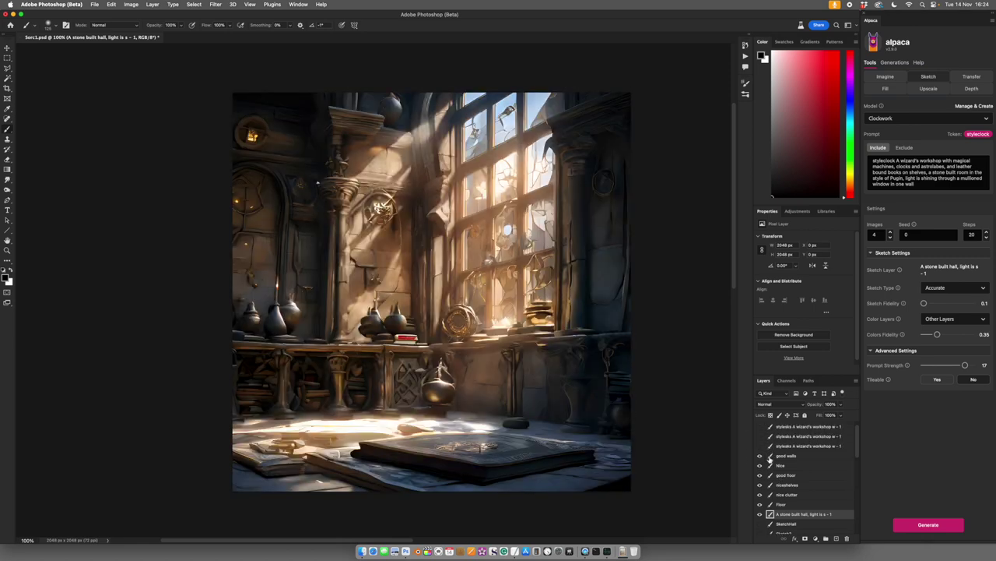
scroll(769, 459, "up", 1)
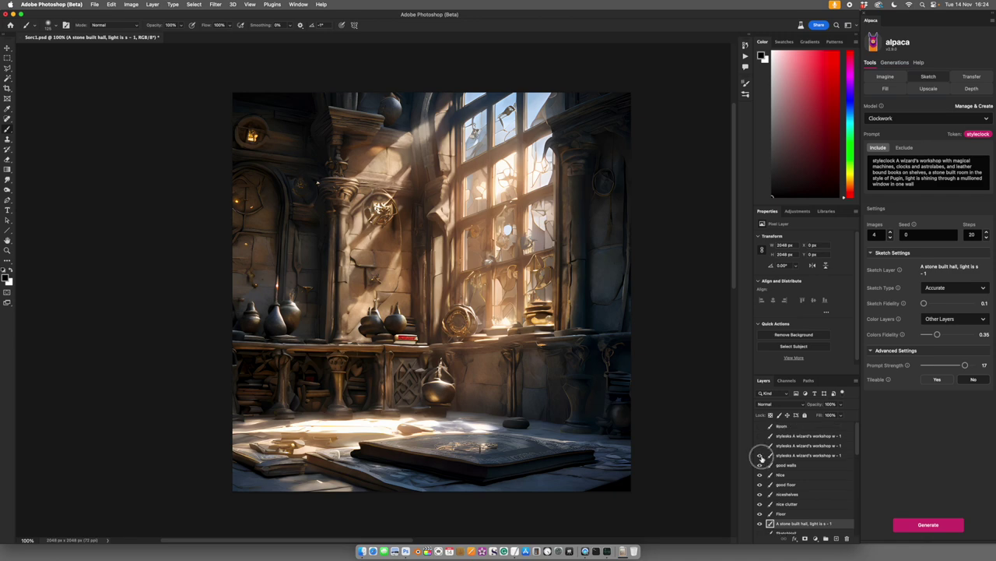
left_click(760, 455)
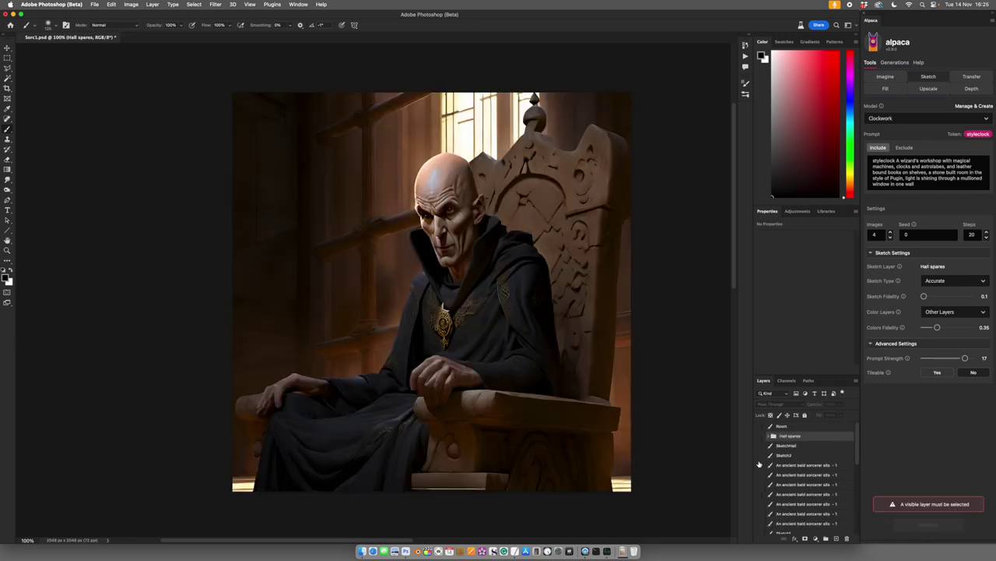
Step: Show the first bald sorcerer generation and the other sorcerer layers
left_click(760, 465)
left_click_drag(761, 484, 762, 514)
scroll(788, 510, "down", 3)
scroll(787, 511, "up", 2)
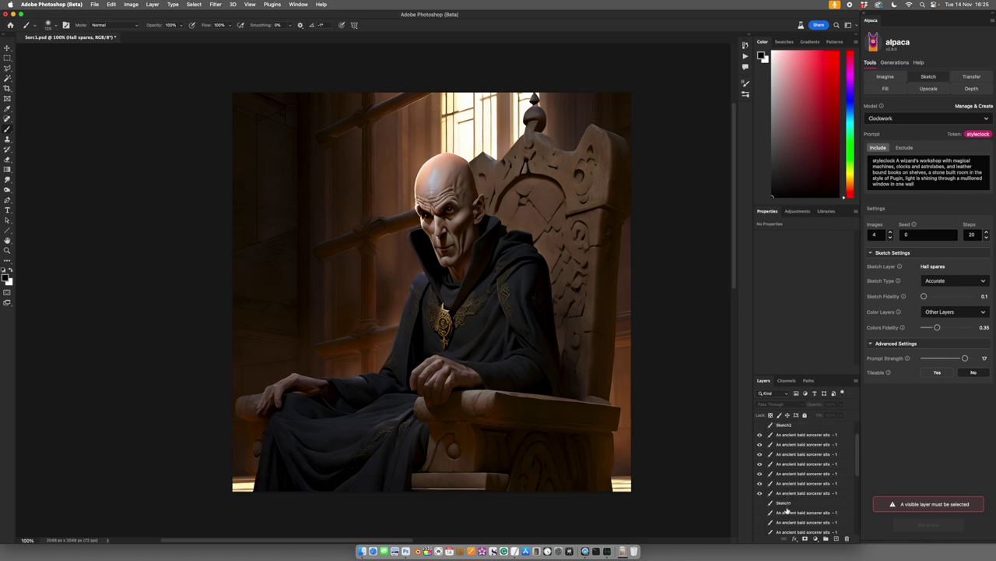
Step: Rename the first sorcerer layer GoodHead and pan down to check the throne base
double_click(786, 457)
type("Good")
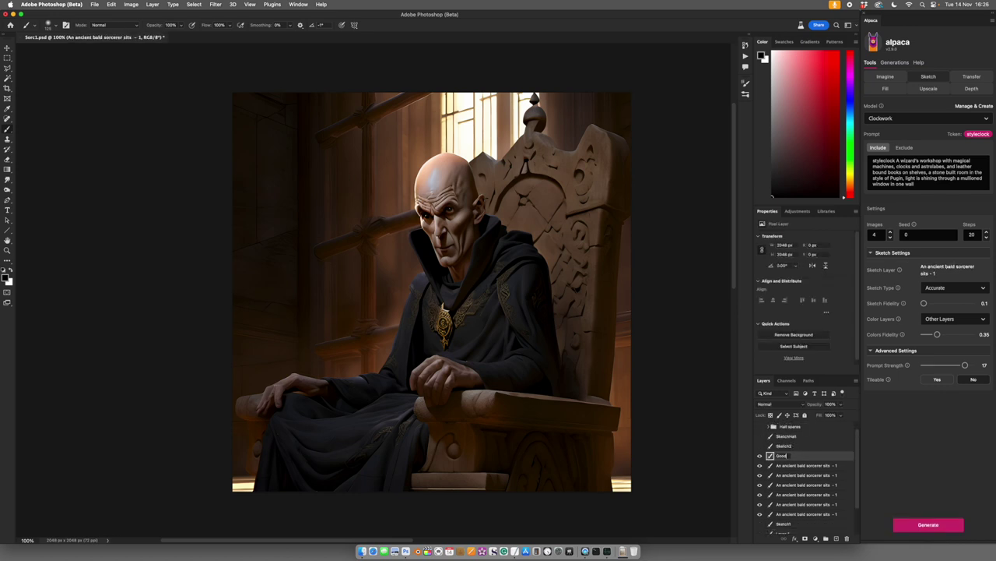
type("Head")
key("Return")
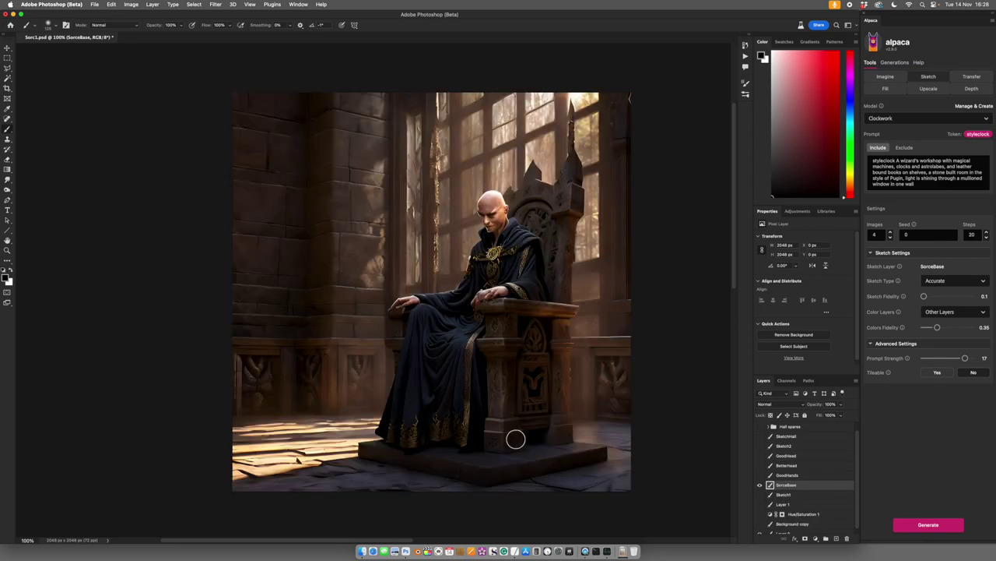
scroll(523, 466, "up", 2)
mouse_move(523, 465)
left_mouse_down()
mouse_move(487, 438)
mouse_move(481, 413)
left_mouse_up()
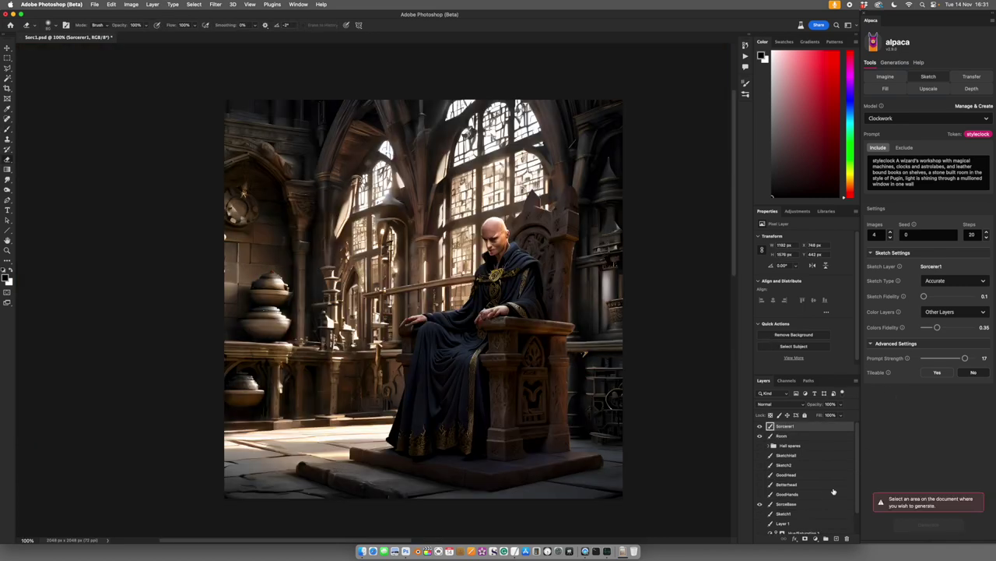
Step: Show GoodHands, hide Sorcerer1, and paint the Betterhead face in through a new layer mask
left_click(761, 494)
left_click(760, 429)
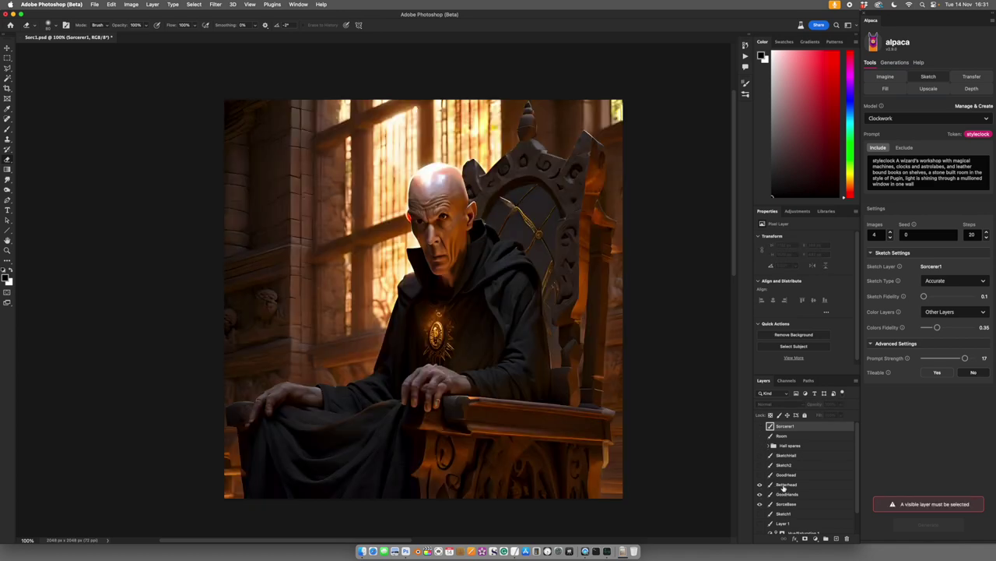
left_click(784, 486)
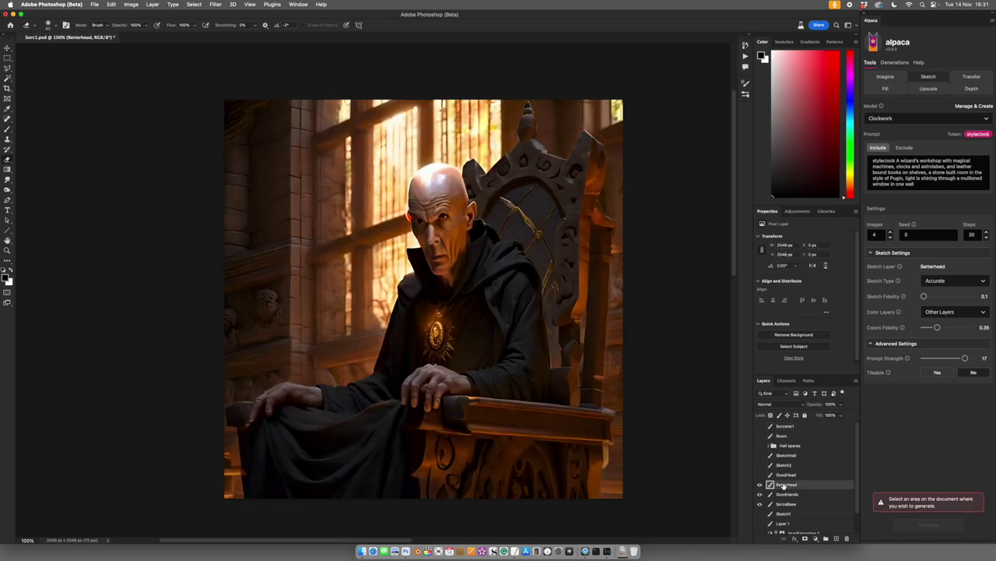
left_click(806, 537)
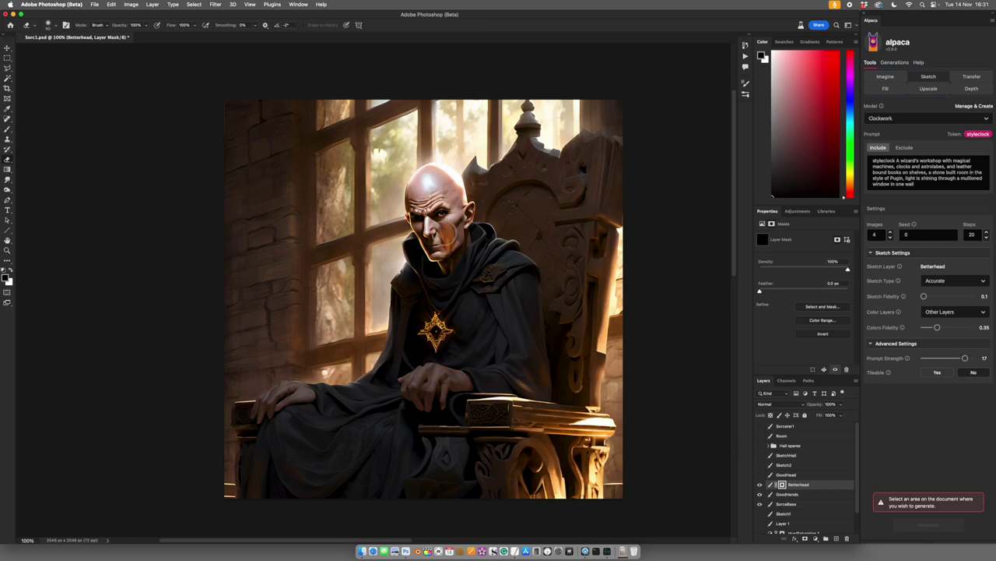
mouse_move(445, 243)
left_mouse_down()
mouse_move(454, 216)
mouse_move(447, 227)
mouse_move(438, 185)
mouse_move(434, 232)
mouse_move(440, 263)
left_mouse_up()
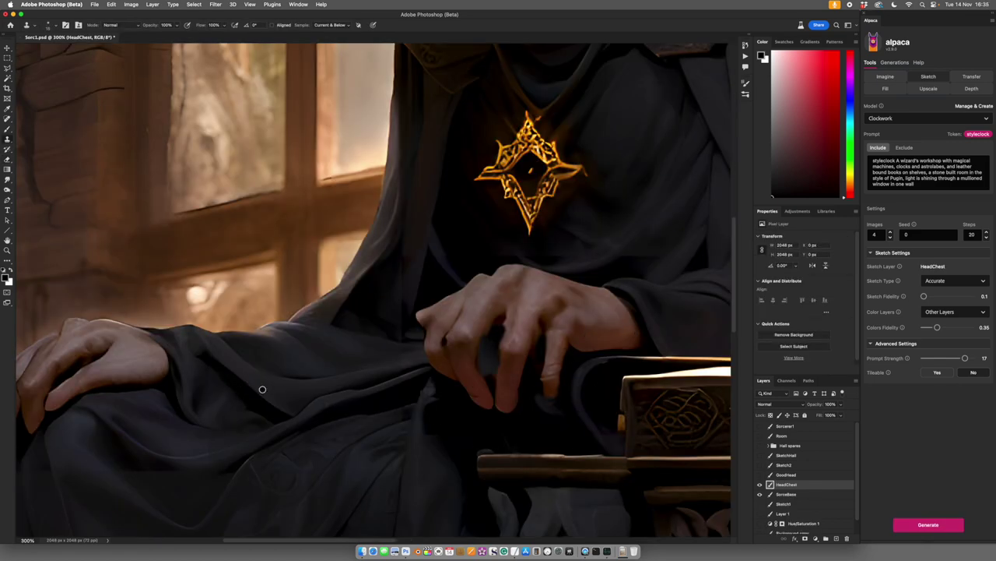
left_click_drag(263, 389, 363, 335)
key("super+1")
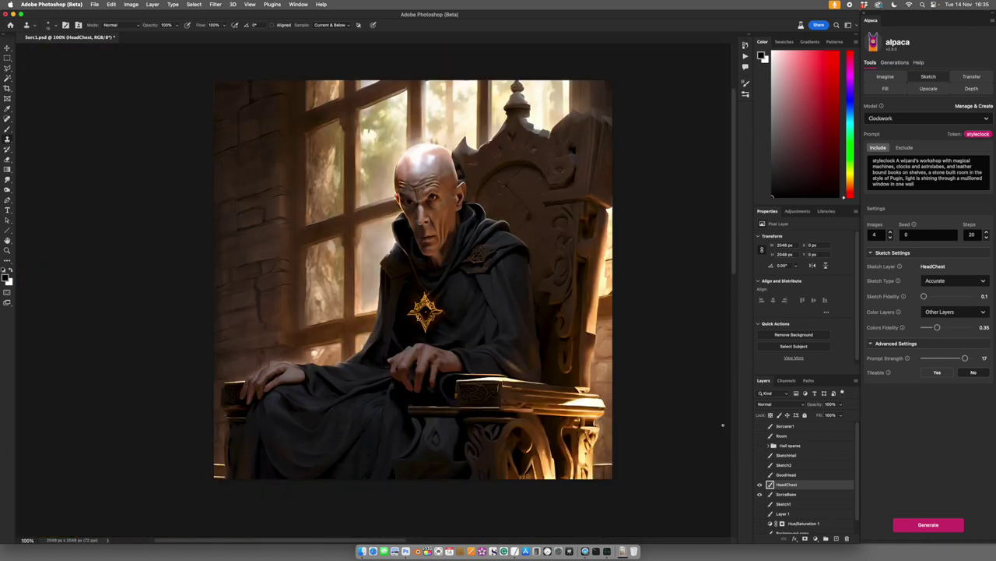
left_click(760, 504, "alt")
left_click(761, 466)
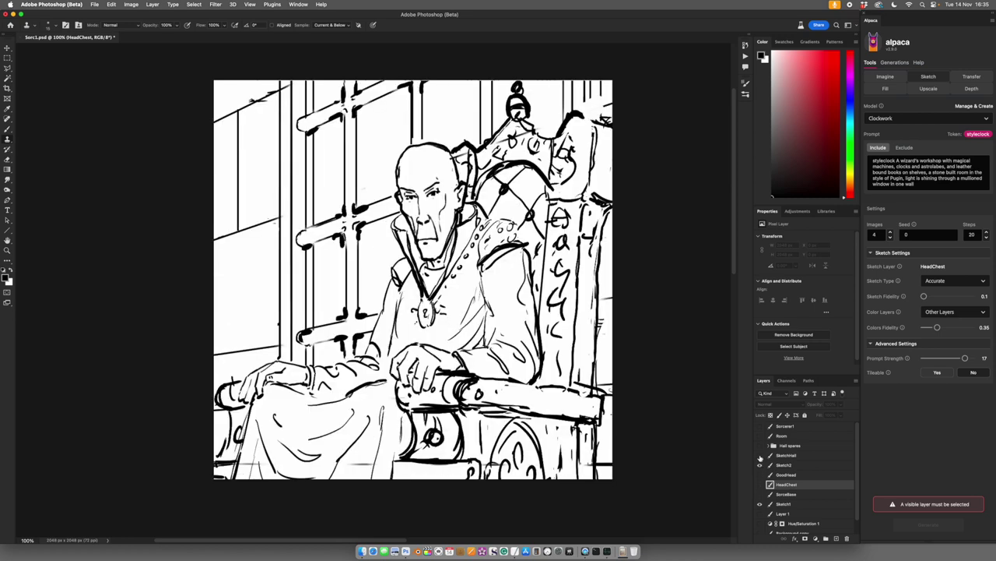
left_click(782, 465)
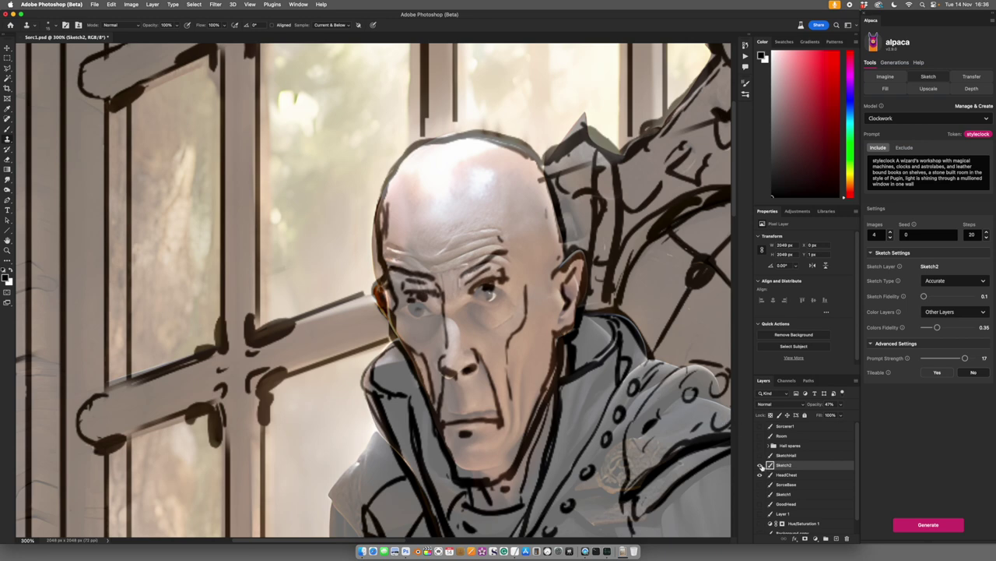
left_click(761, 465)
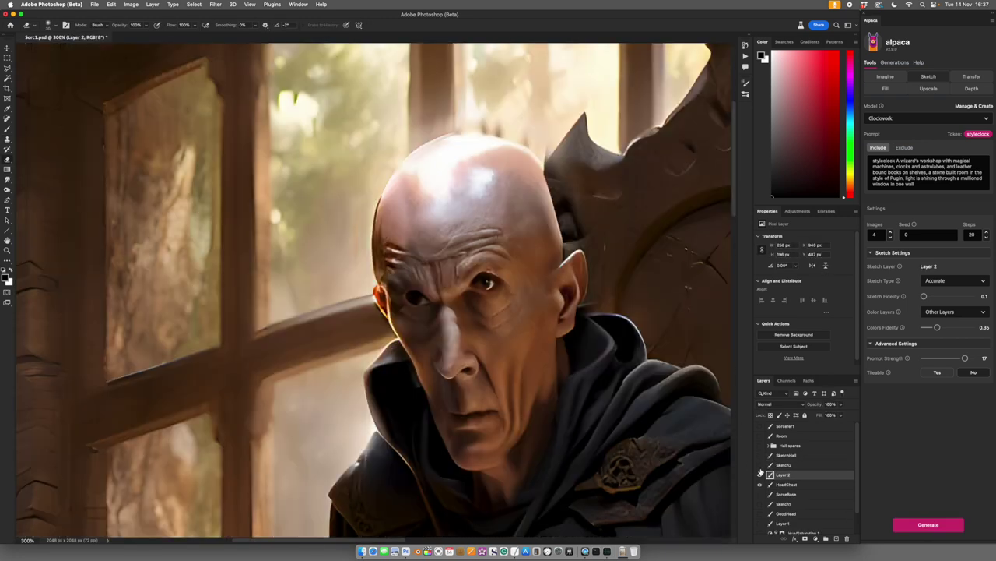
left_click(761, 464)
left_click(760, 465)
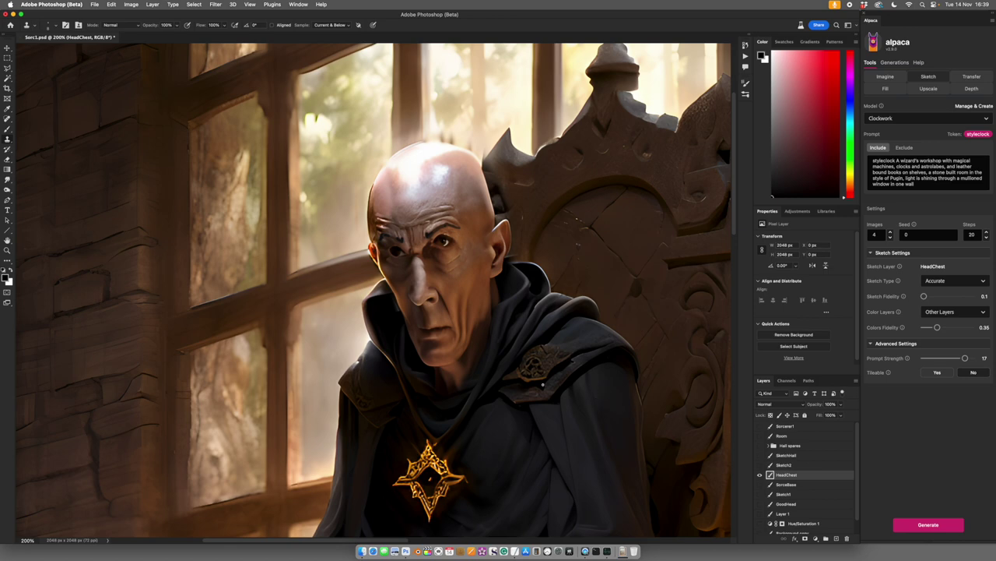
Step: Stamp the visible image into a new layer named FaceColour
left_click(534, 382)
key("ctrl+v")
key("ctrl+minus")
key("m")
double_click(783, 474)
type("FaceColour")
key("Return")
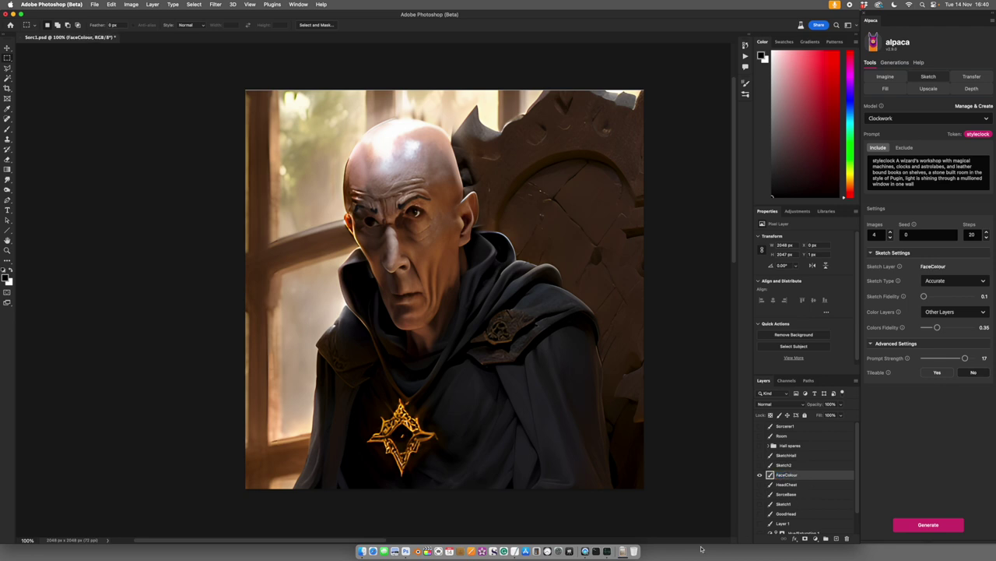
Step: Delete the stone hall and mullioned window phrases from the Alpaca prompt, then hide FaceColour
left_click(515, 550)
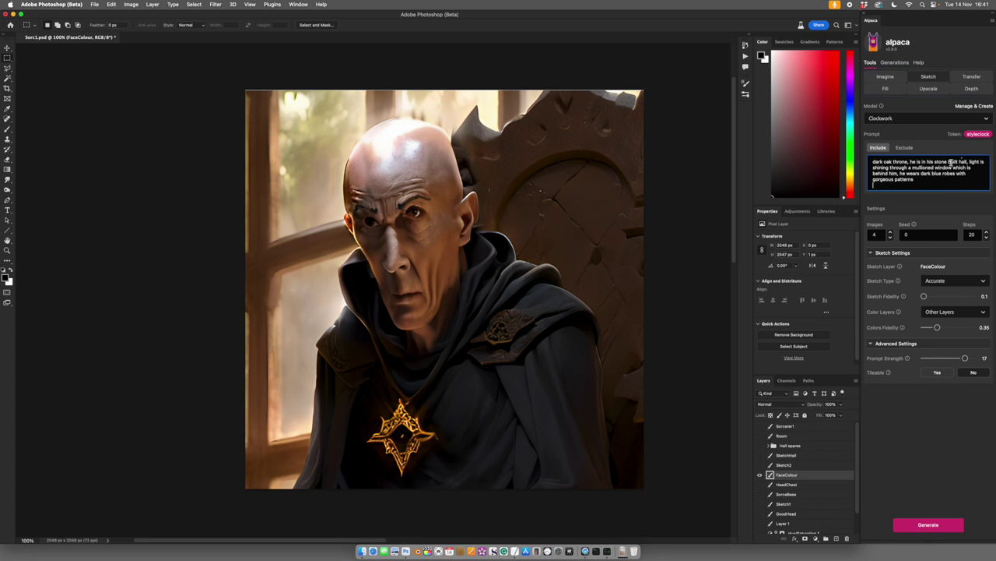
scroll(952, 163, "up", 3)
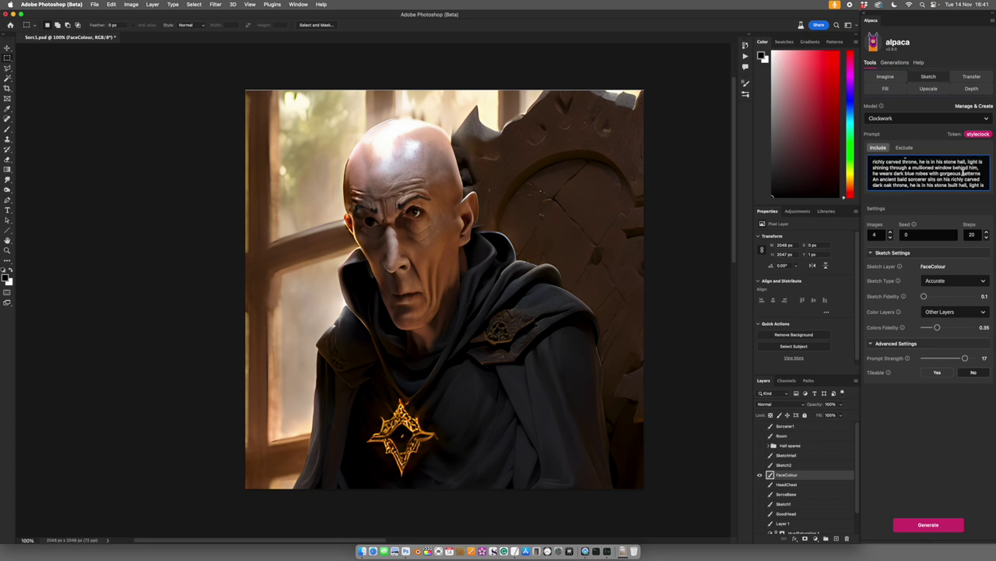
scroll(964, 169, "up", 2)
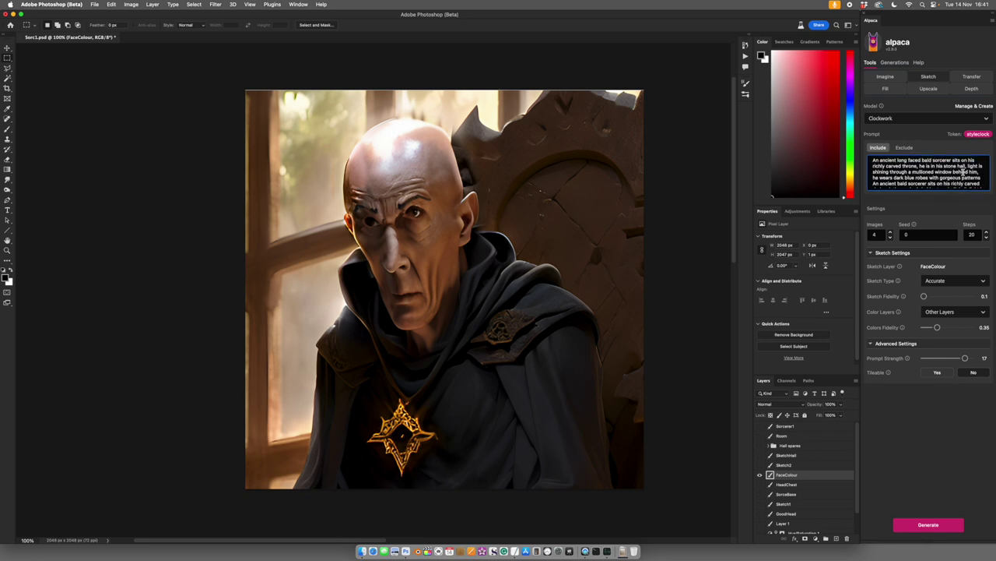
mouse_move(921, 166)
left_mouse_down()
mouse_move(959, 167)
mouse_move(932, 172)
left_mouse_up()
key("BackSpace")
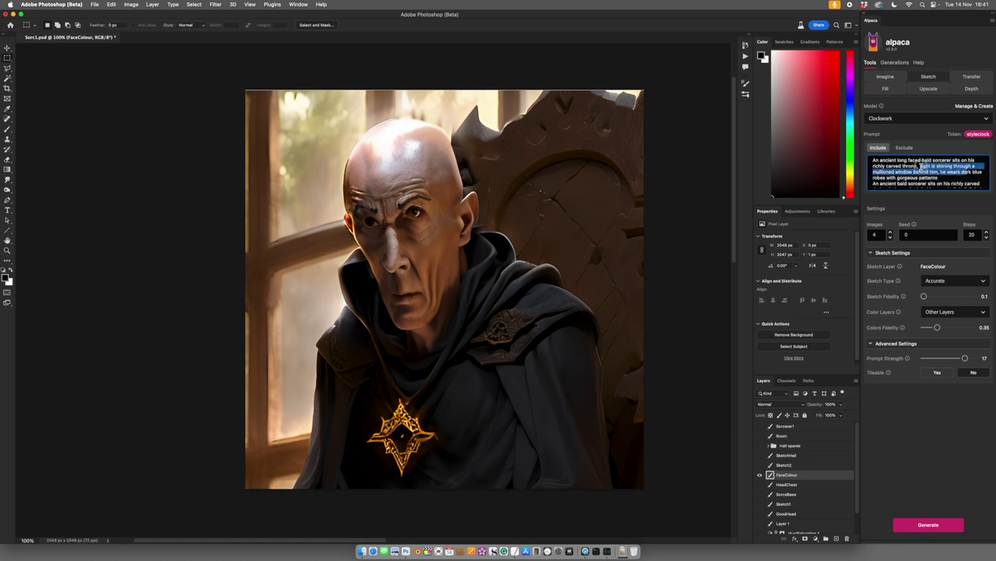
key("BackSpace")
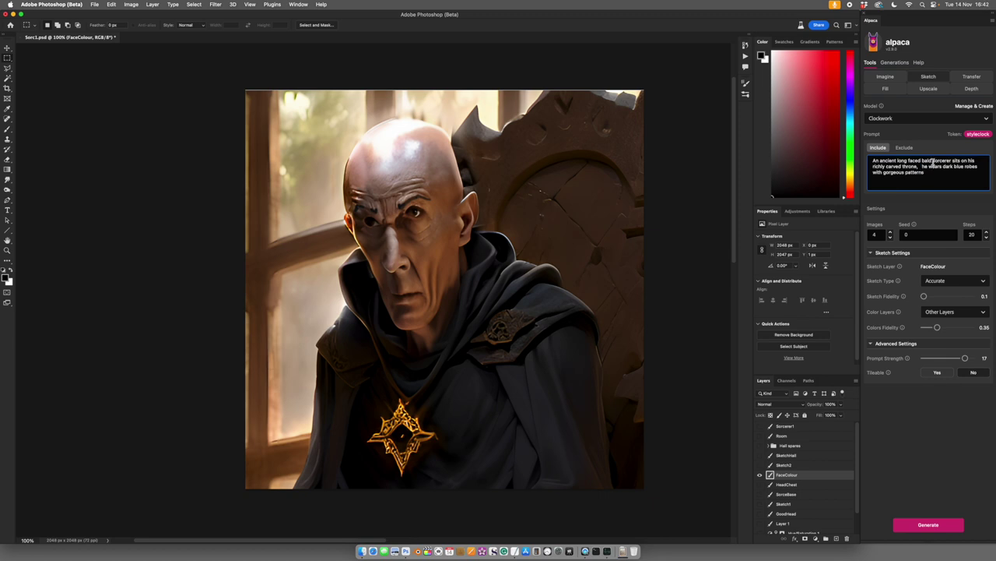
triple_click(939, 169)
left_click(938, 169)
left_click(761, 474)
Step: Show the Sketch2 line drawing and the FaceColour image
left_click(761, 465)
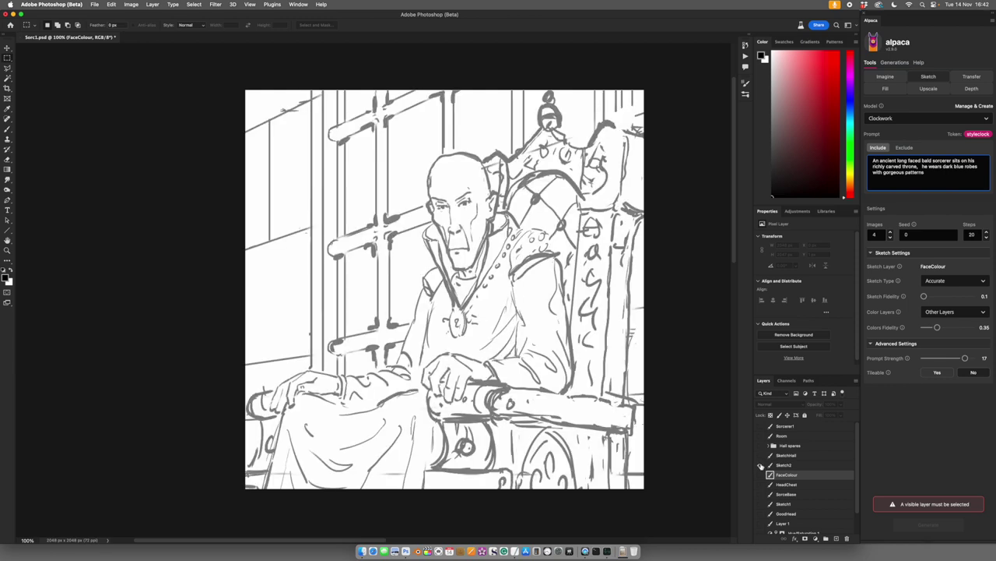
left_click(784, 465)
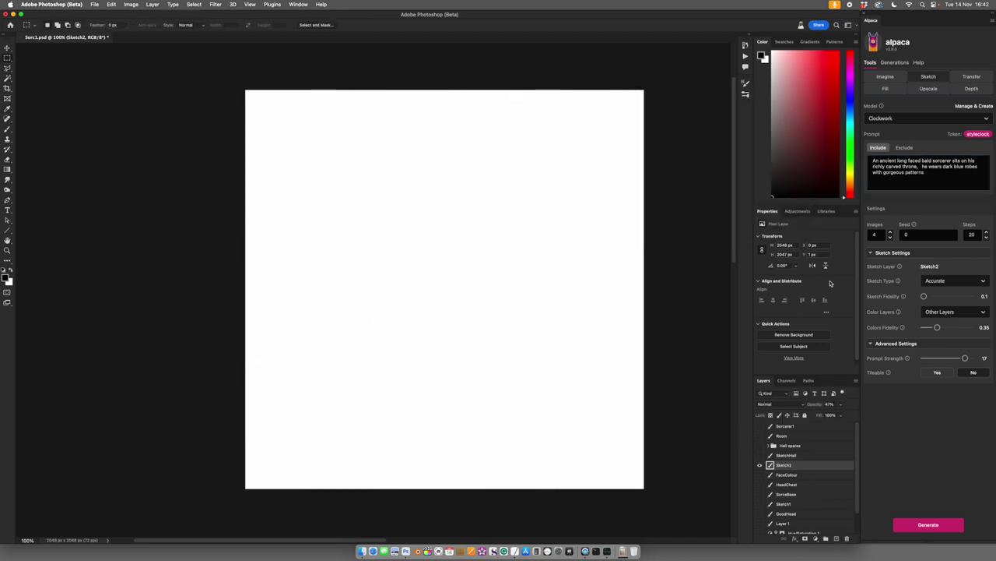
left_click(760, 475)
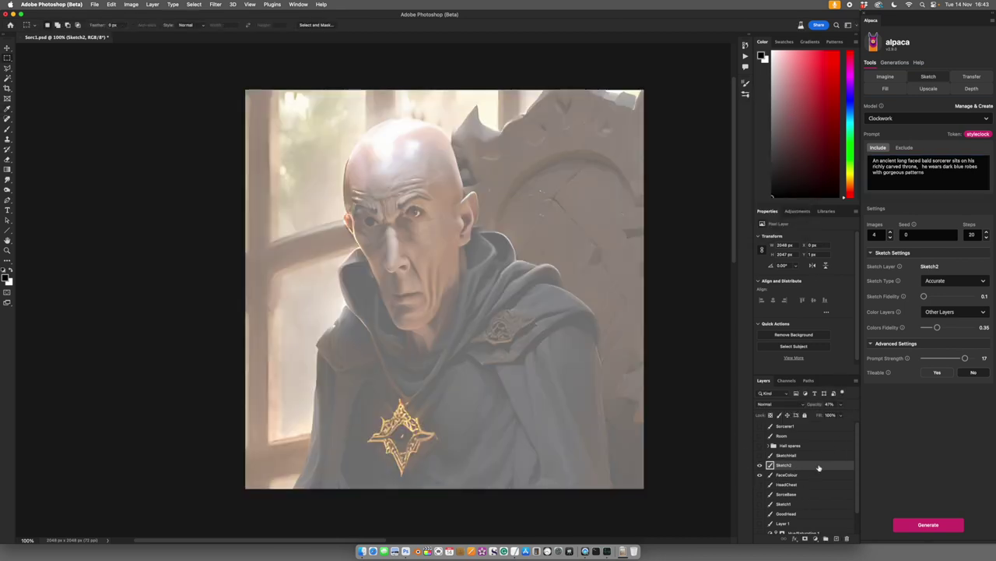
scroll(820, 468, "down", 2)
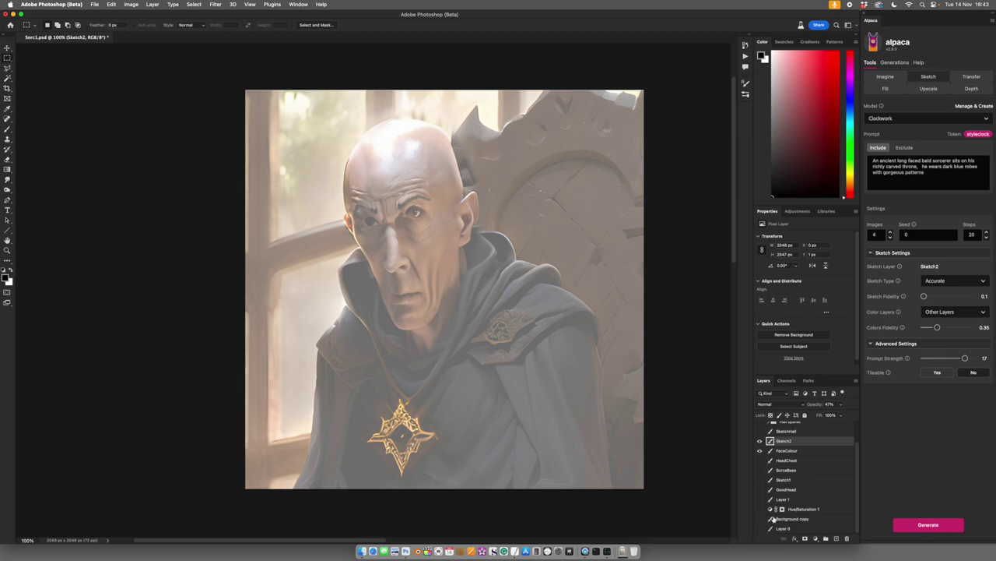
Step: With Sketch2 selected, raise Colors Fidelity to 0.65 and generate new images
left_click(805, 453)
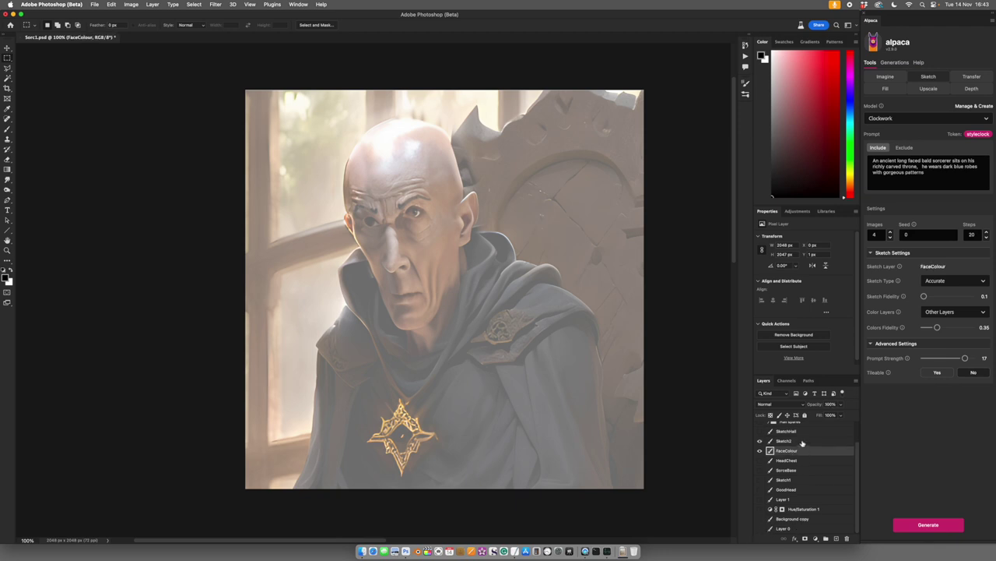
left_click(803, 442)
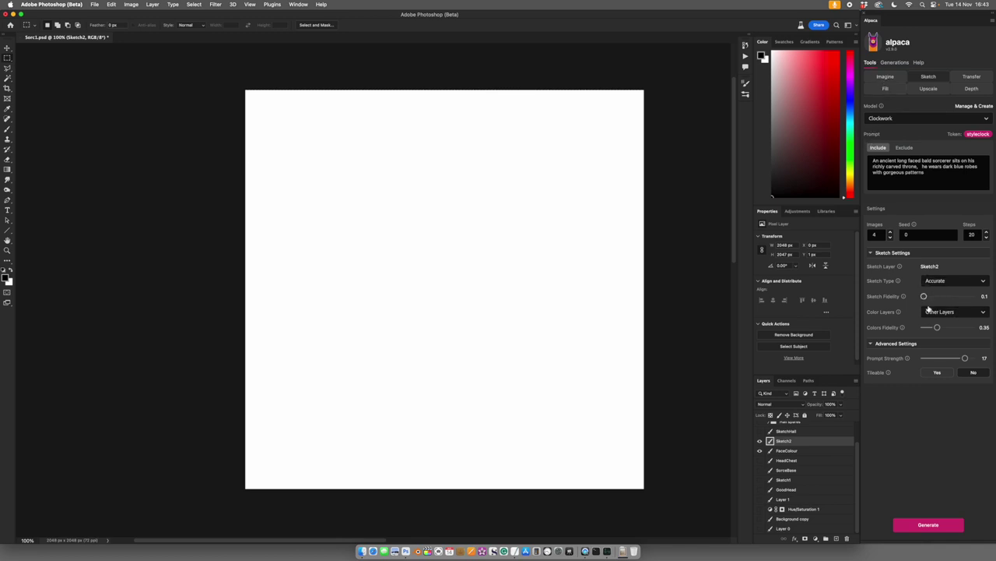
left_click_drag(937, 327, 953, 358)
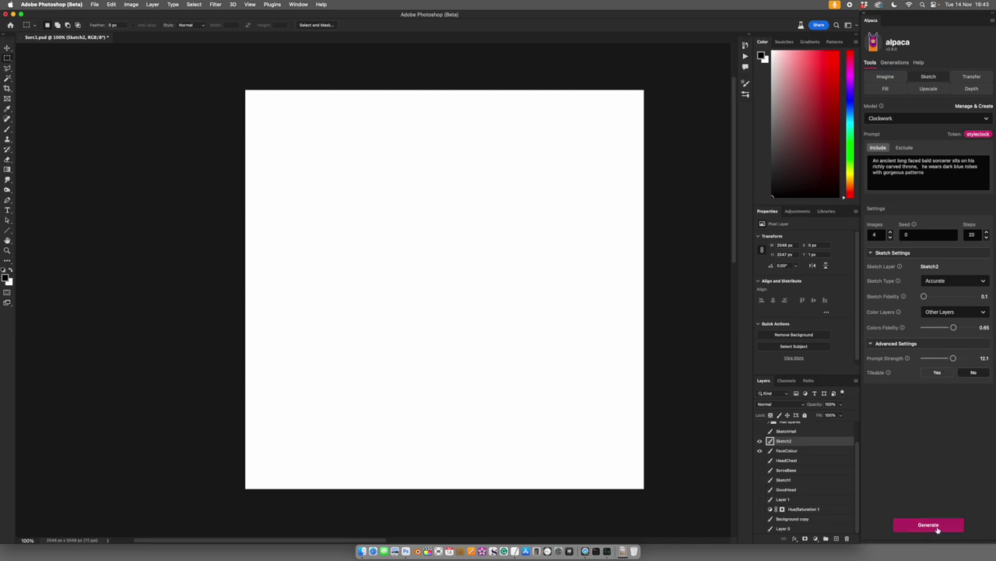
left_click(926, 524)
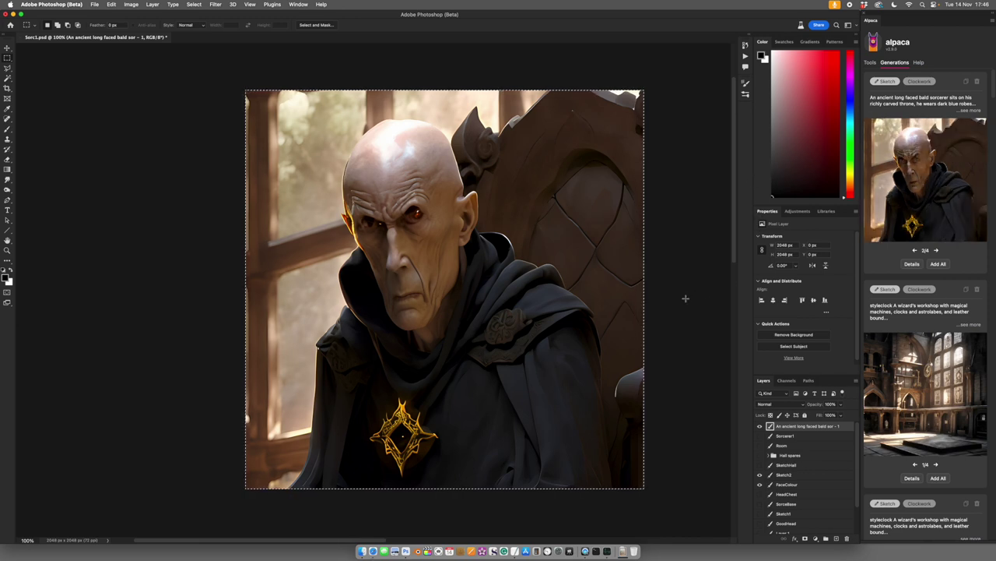
Step: Select a square around the sorcerer's face and move the generated face layer below Sketch2
left_click_drag(281, 98, 555, 309)
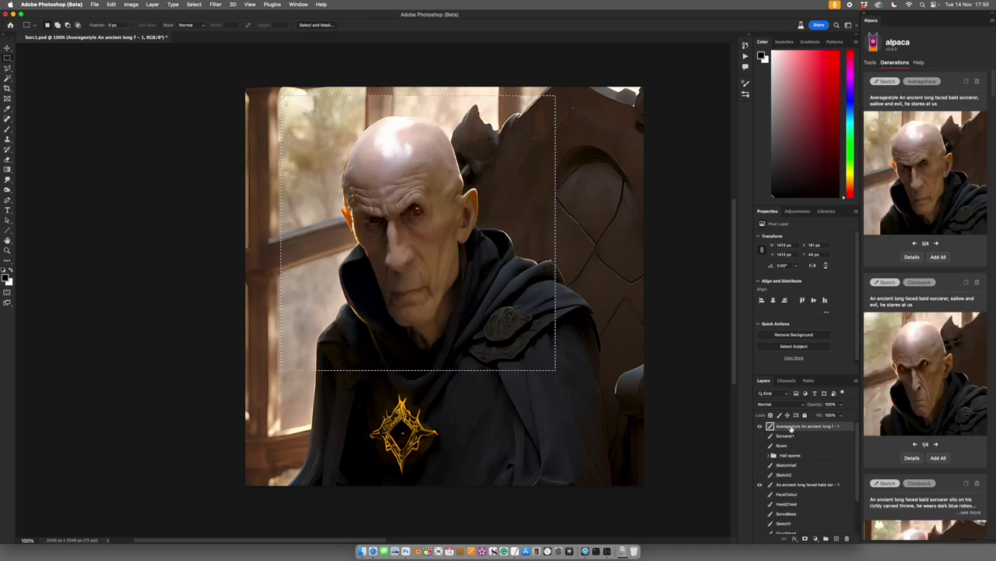
left_click_drag(792, 428, 799, 471)
Step: Generate from Sketch2 with Colors Fidelity lowered to 0.62 and browse the face variations
left_click(798, 466)
left_click(871, 63)
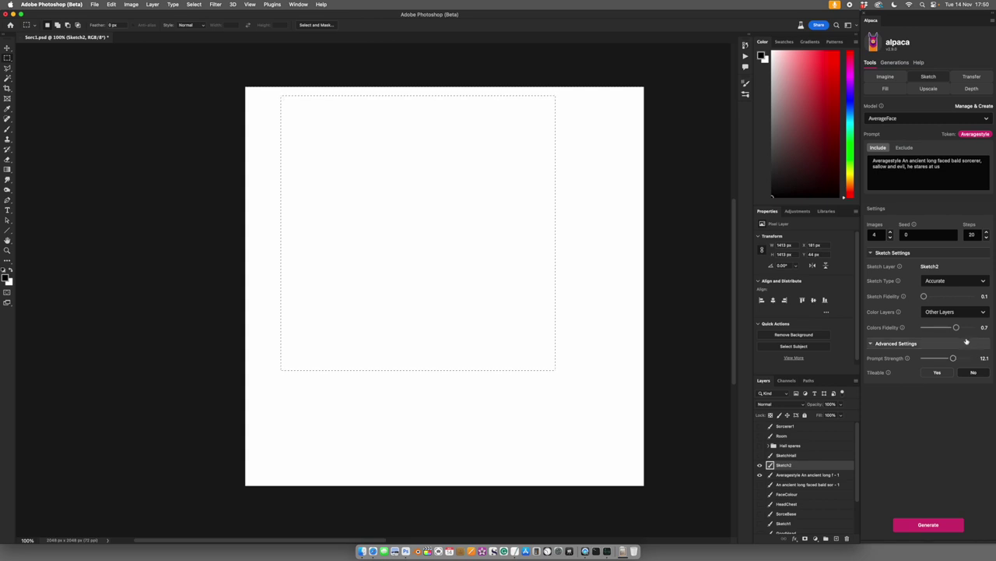
left_click_drag(957, 328, 951, 328)
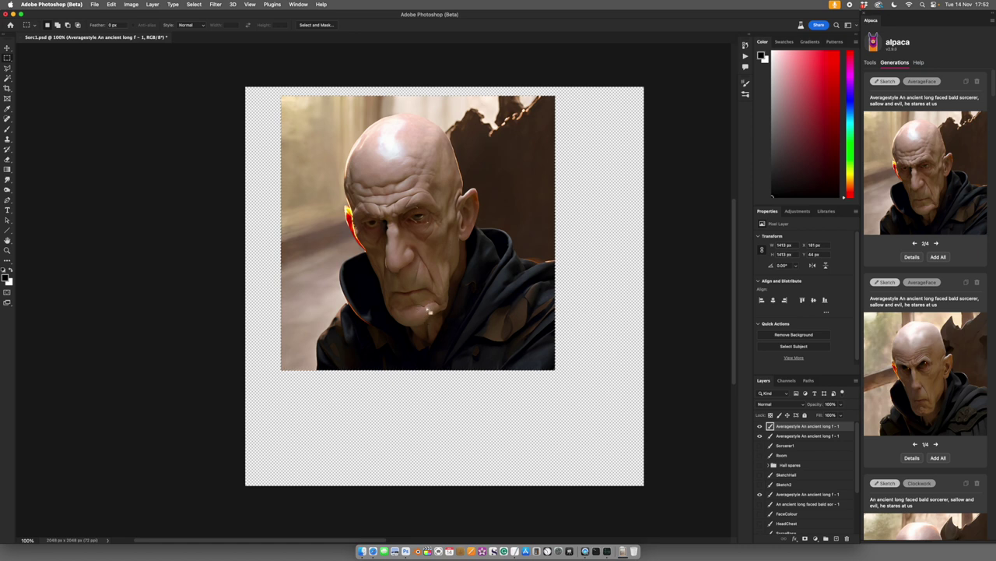
left_click(936, 444)
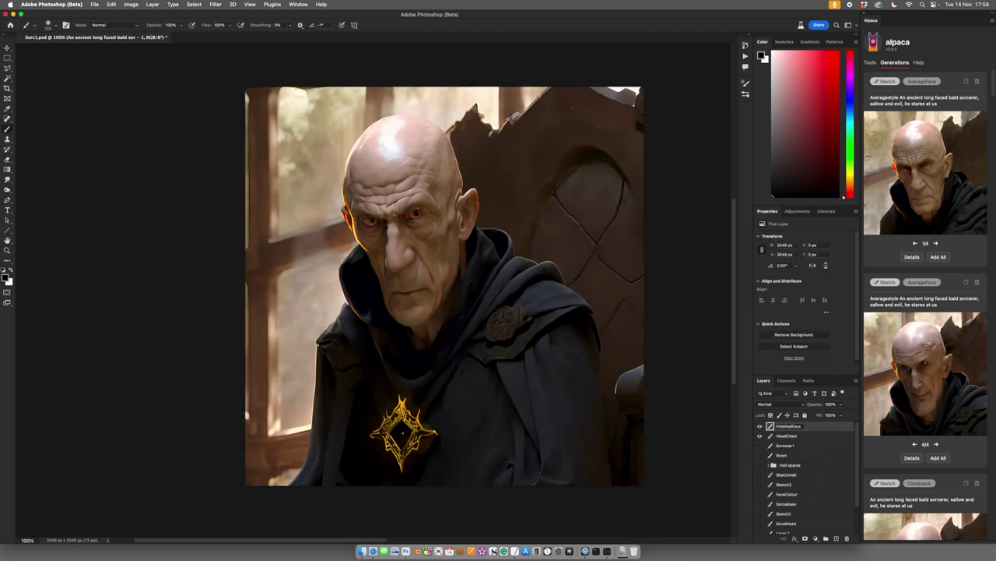
Step: Duplicate FinishedFace and move a layer between Sorcerer1 and Room, nudging the view
key("super+j")
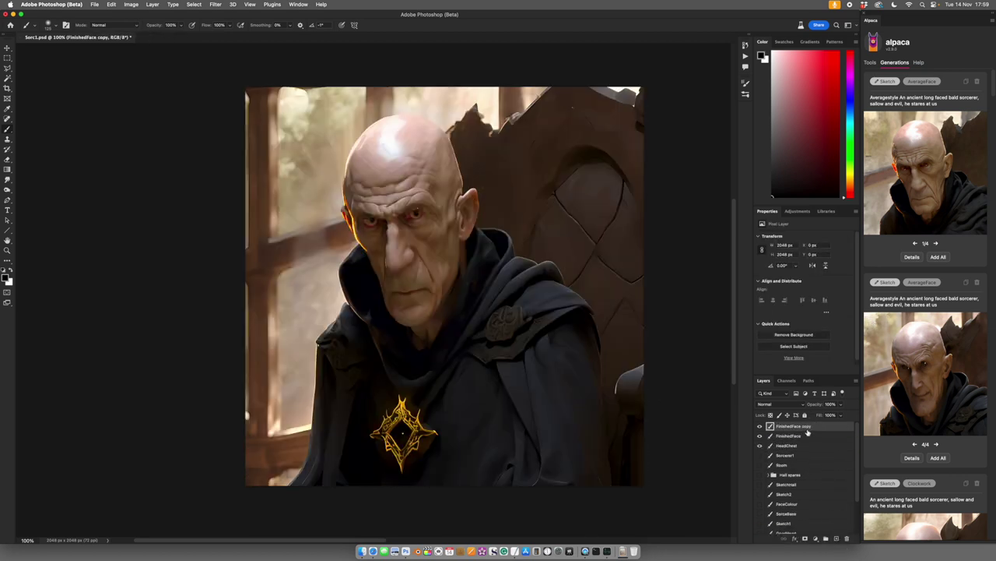
left_click_drag(805, 436, 803, 465)
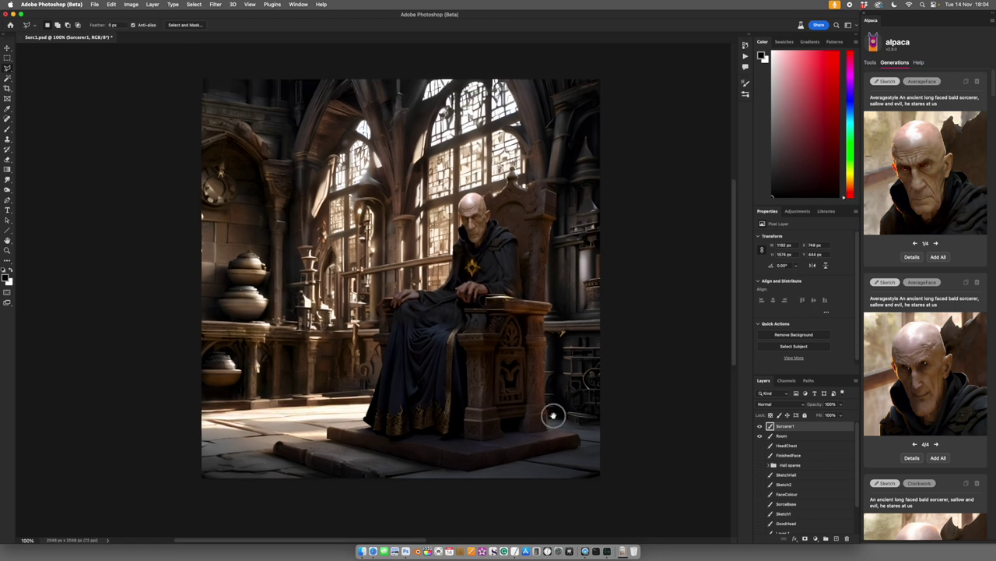
left_click_drag(553, 415, 558, 421)
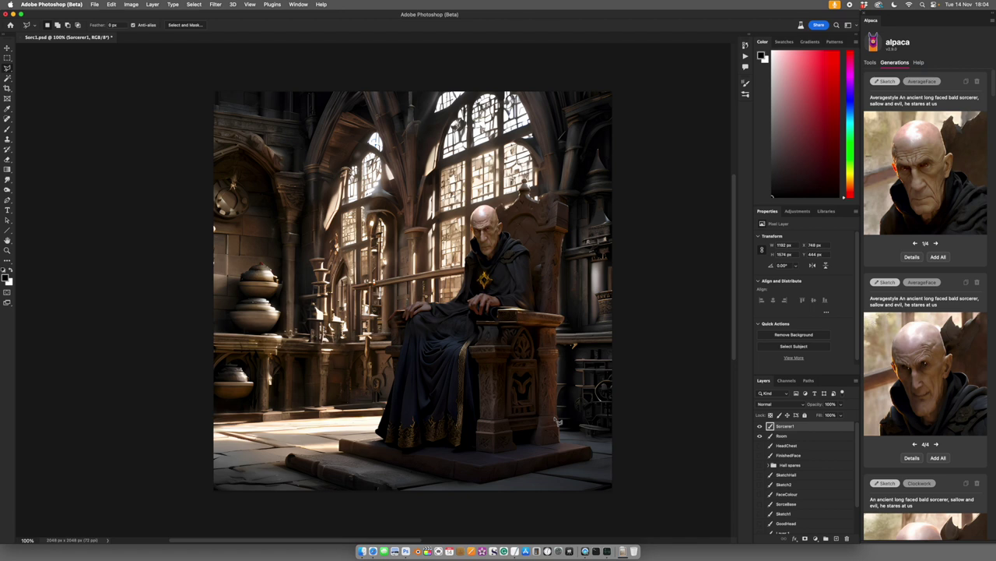
Step: Add a Hue/Saturation adjustment to Room (Colorize, Hue 218, Saturation 29, Lightness -24) and compare it
left_click(787, 436)
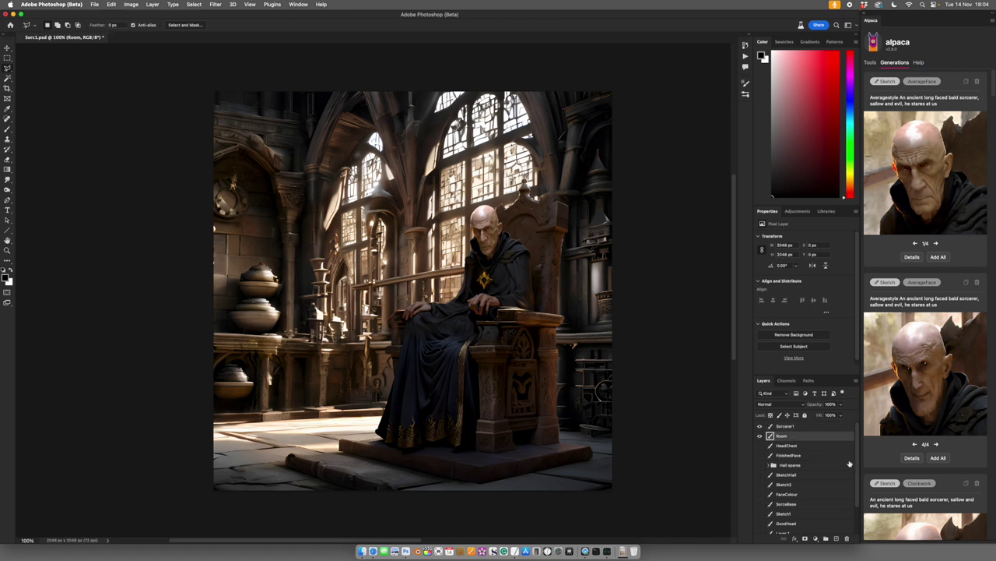
left_click(826, 538)
left_click(837, 432)
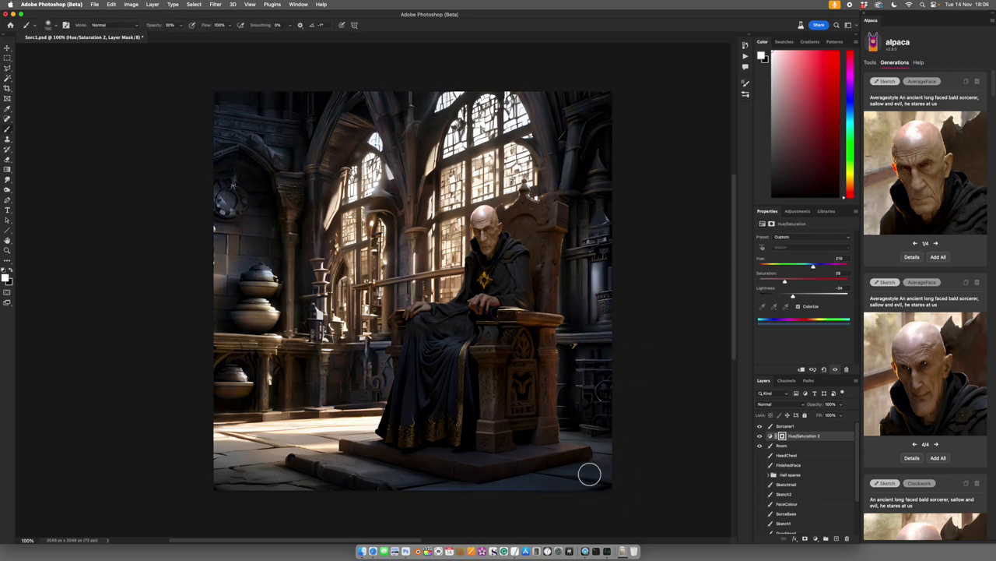
left_click(760, 436)
left_click(759, 436)
Step: Duplicate Sorcerer1 and colorize the copy cool blue-grey at Hue 209
left_click_drag(811, 427, 835, 537)
key("super+u")
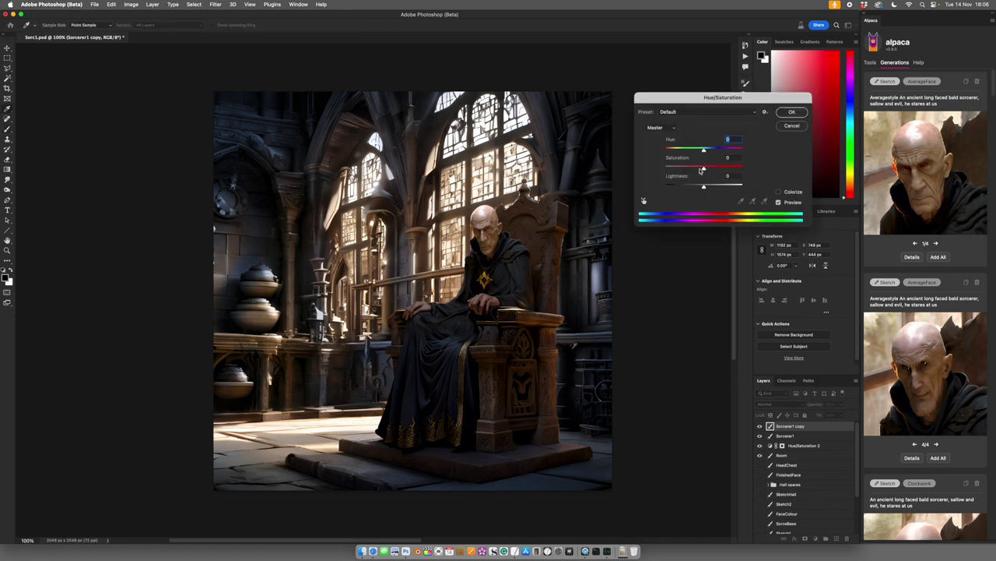
key("alt+o")
left_click_drag(705, 148, 710, 149)
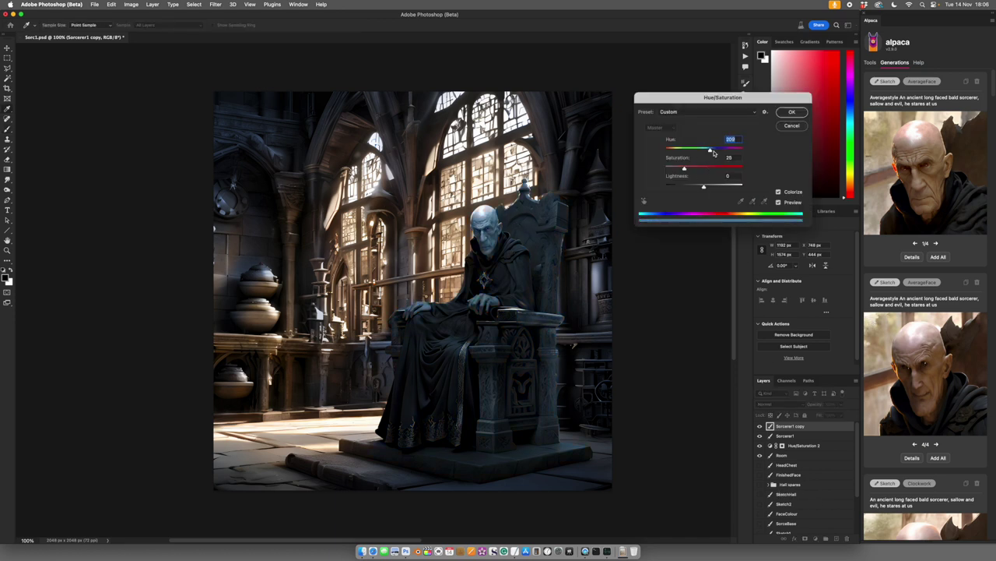
key("Return")
key("b")
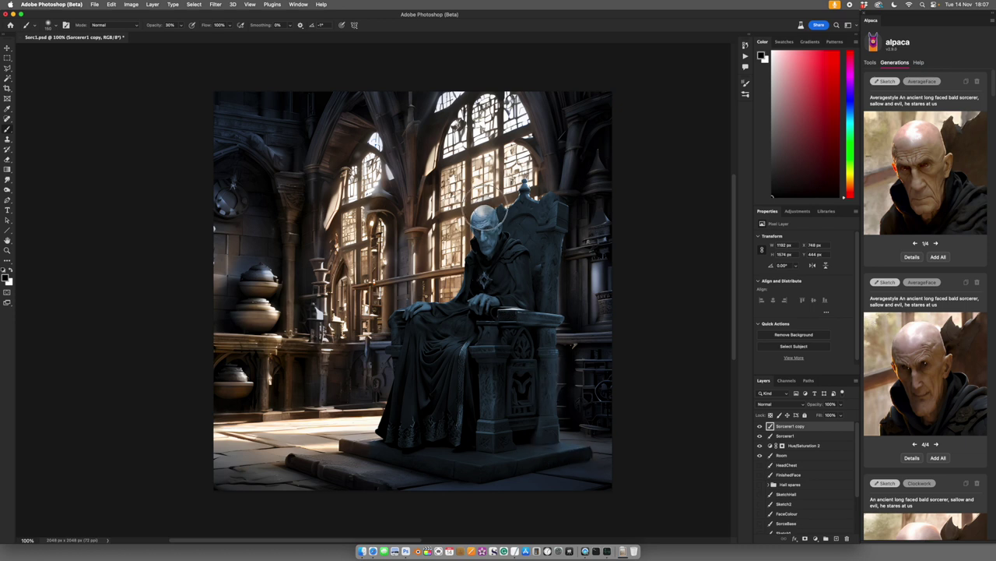
Step: Add a layer mask to the tinted copy and toggle the sorcerer layer to compare
left_click(805, 538)
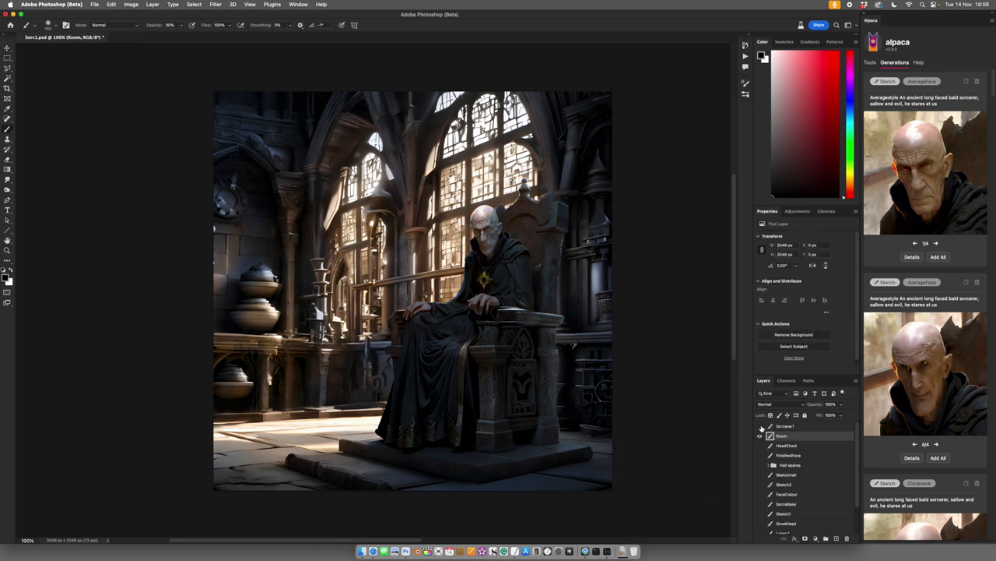
left_click(760, 426)
left_click(760, 427)
Step: Enlarge the generated sorcerer-scene layer to fill the canvas and apply the transform
left_click(761, 426)
left_click(761, 427)
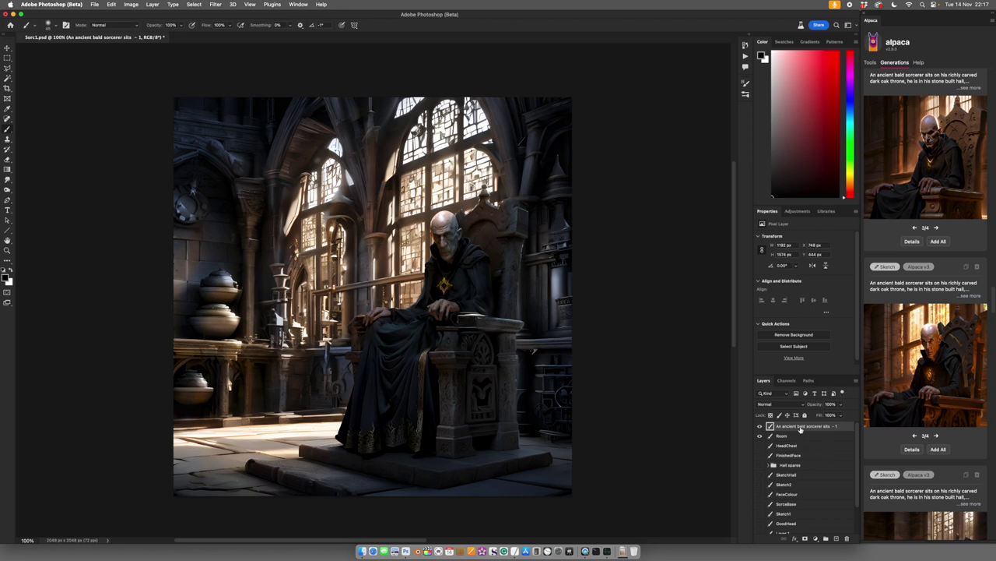
left_click(800, 429)
left_click_drag(800, 429, 837, 538)
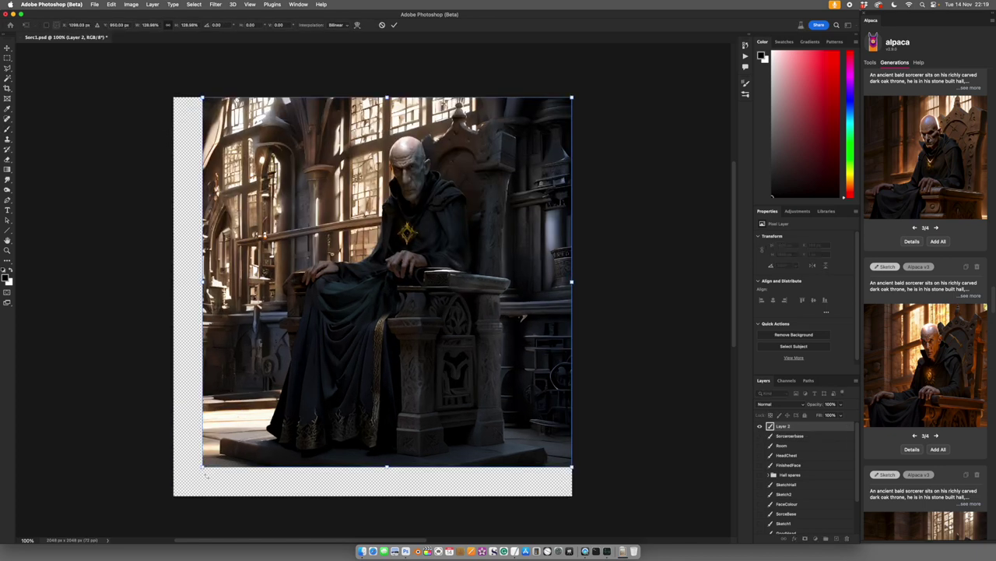
left_click_drag(202, 466, 171, 495)
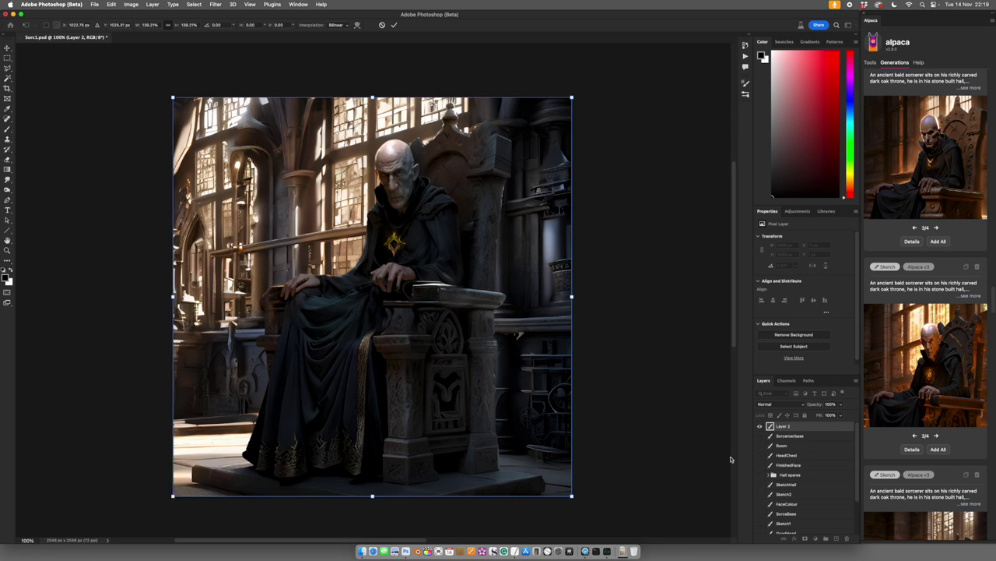
key("Return")
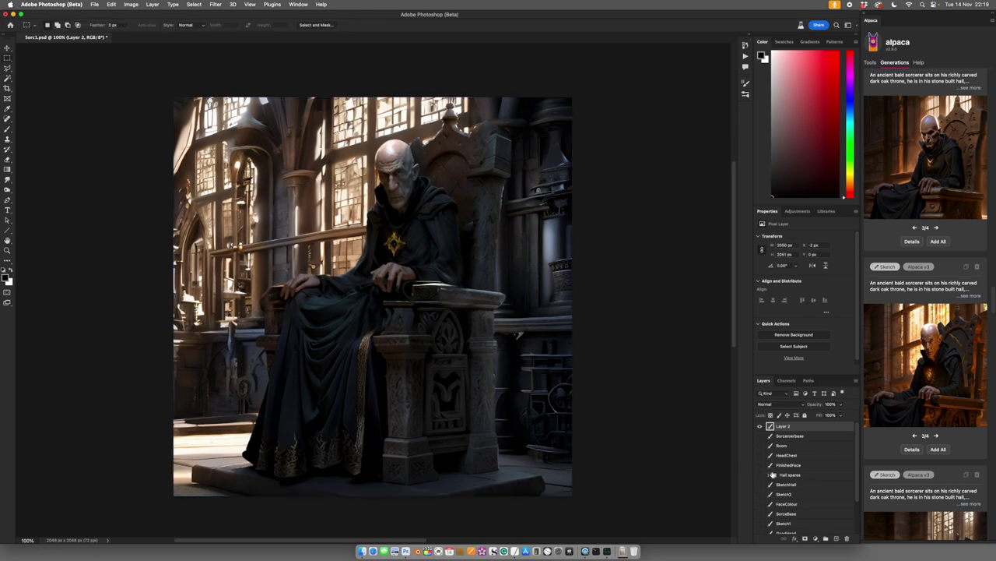
Step: Move Sketch2 to the top of the layer stack and select the entire canvas
left_click(759, 494)
left_click(760, 426)
left_click(760, 426)
left_click_drag(784, 494, 804, 428)
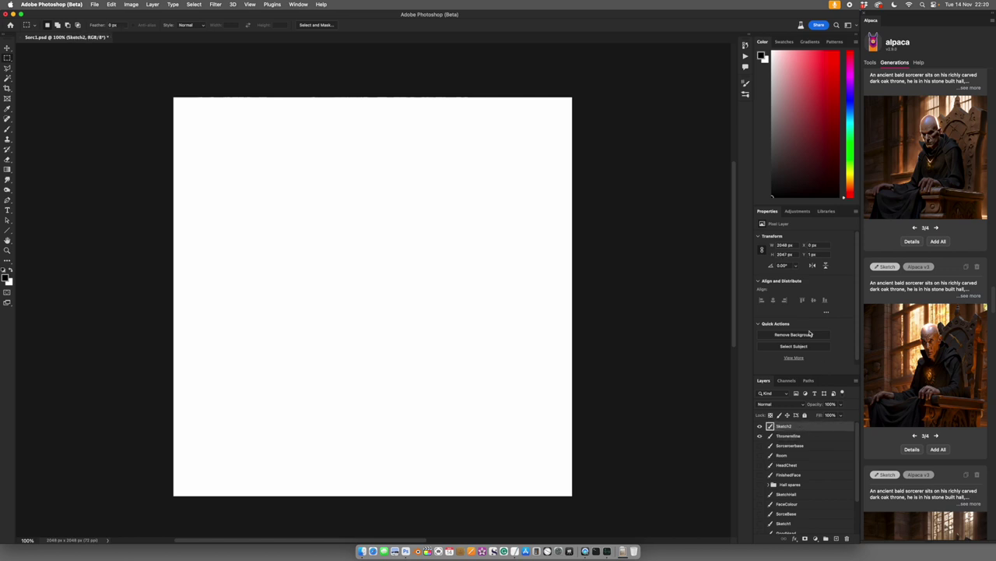
left_click(871, 62)
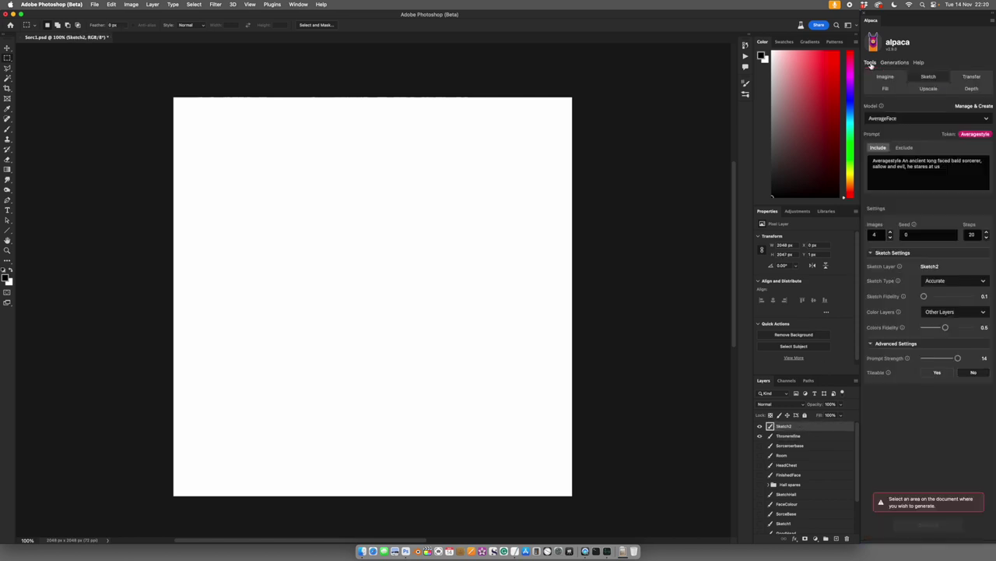
key("super+a")
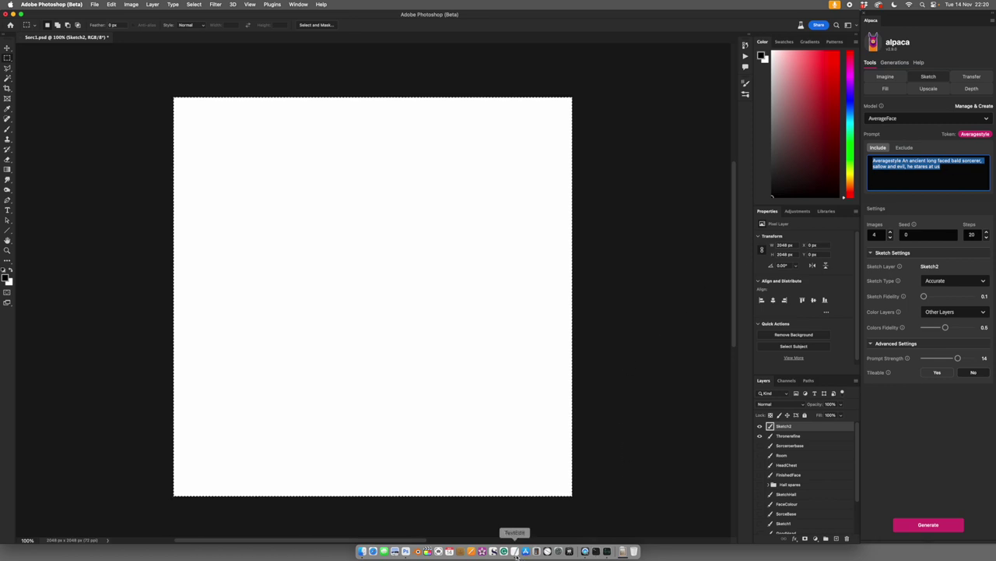
Step: In Prompt.rtf, highlight the phrase about the bald sorcerer on his carved dark oak throne
left_click(516, 554)
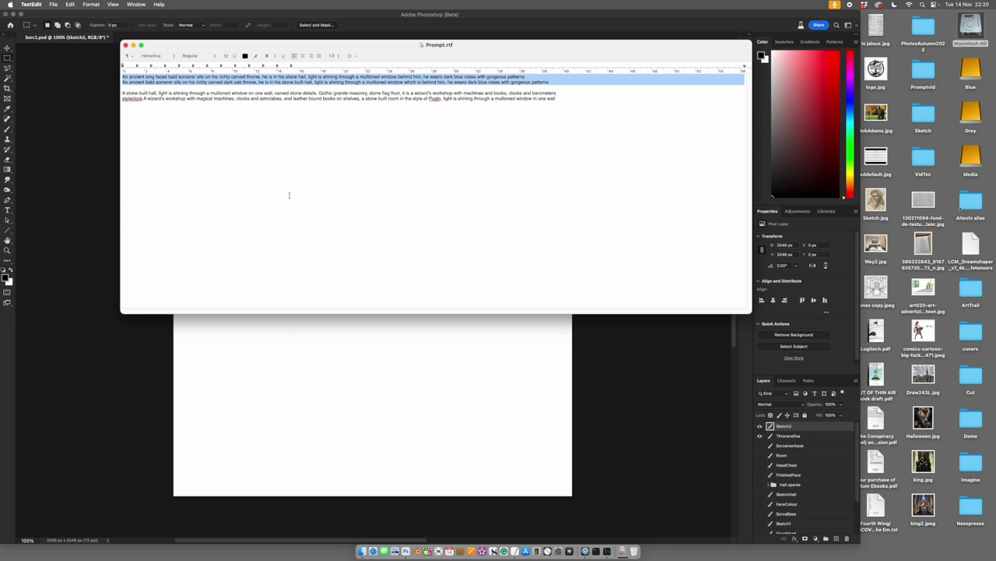
left_click(259, 152)
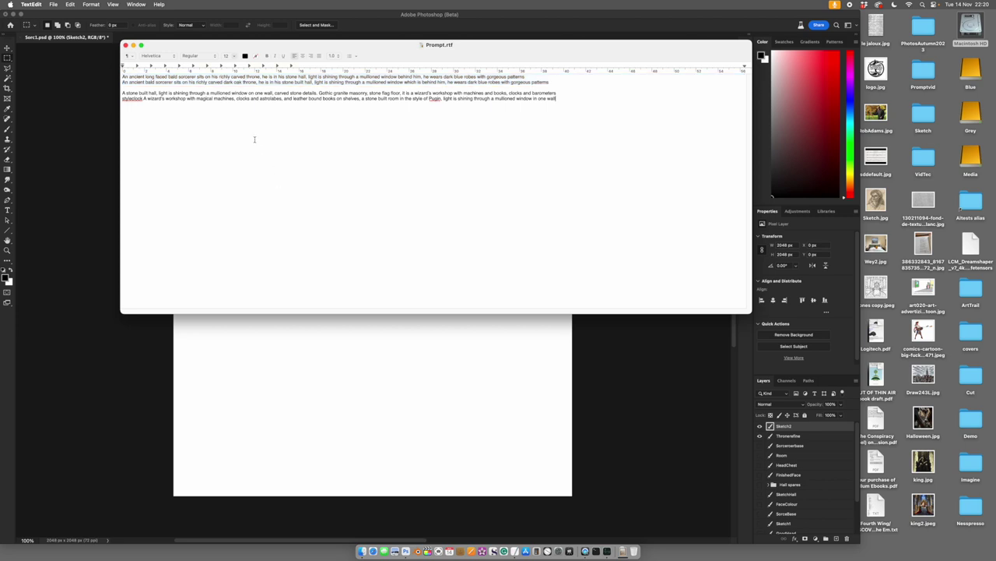
triple_click(255, 82)
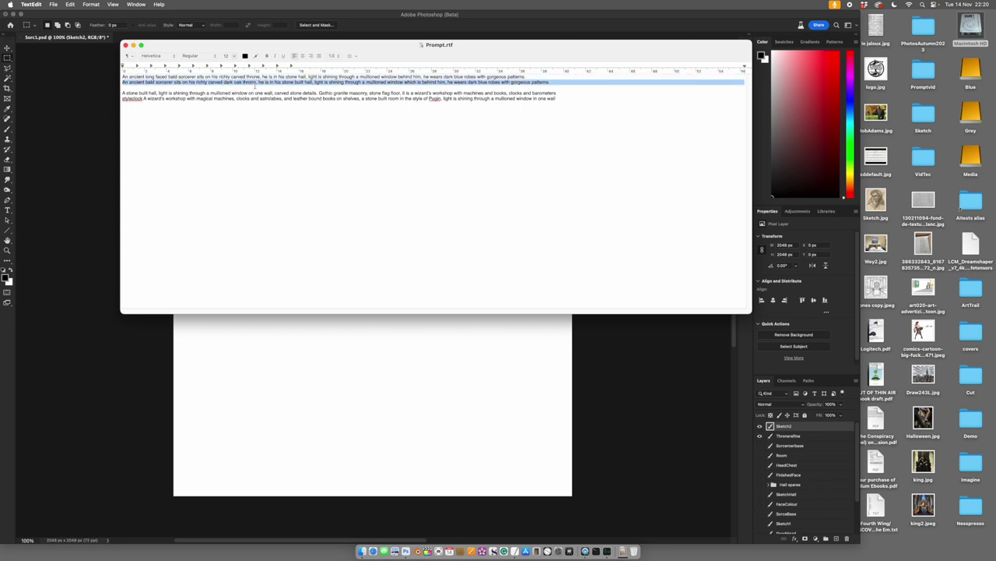
left_click(271, 118)
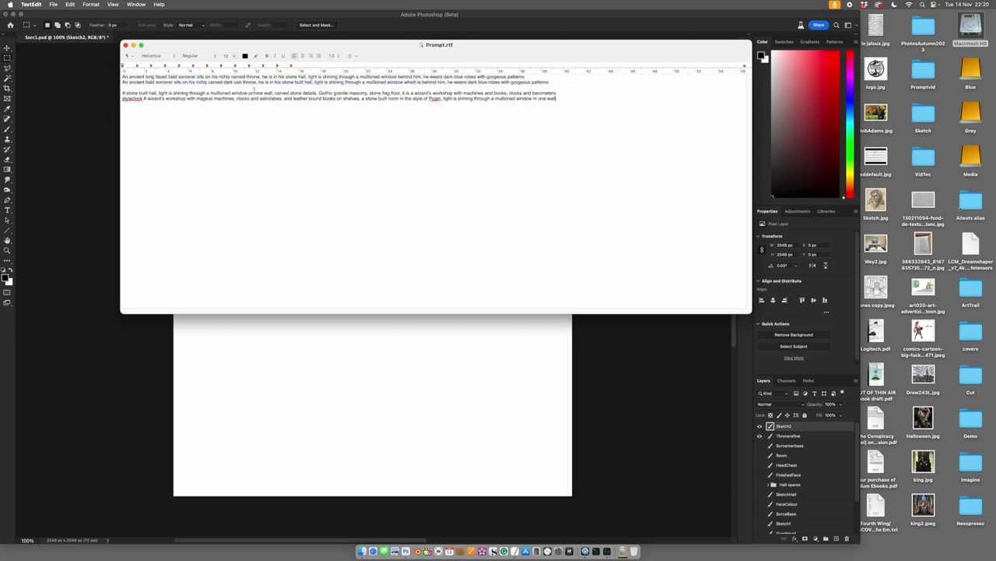
left_click_drag(257, 82, 118, 83)
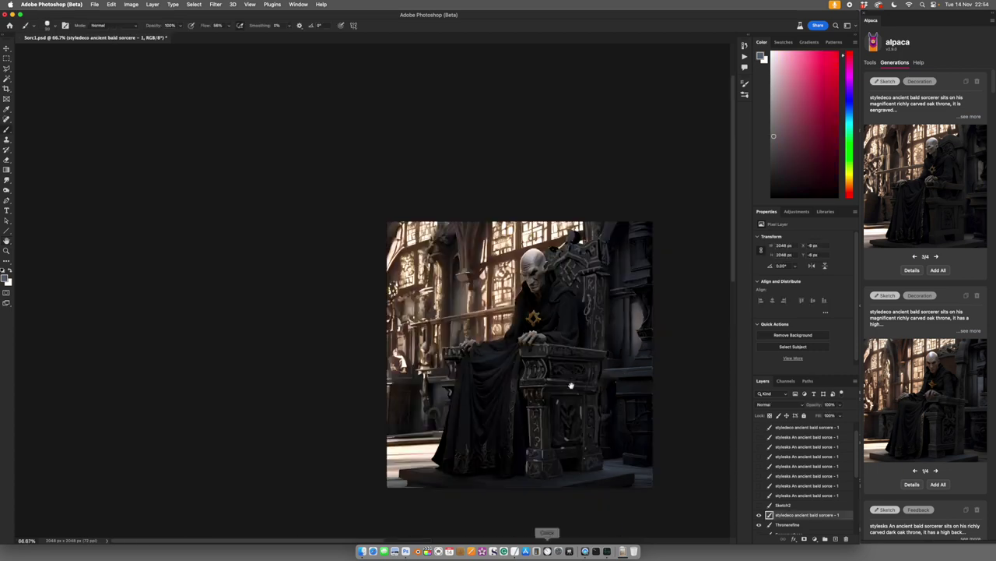
Step: Pan the generated throne scene into view and step to the next throne variation
mouse_move(571, 385)
left_mouse_down()
mouse_move(561, 313)
mouse_move(512, 308)
left_mouse_up()
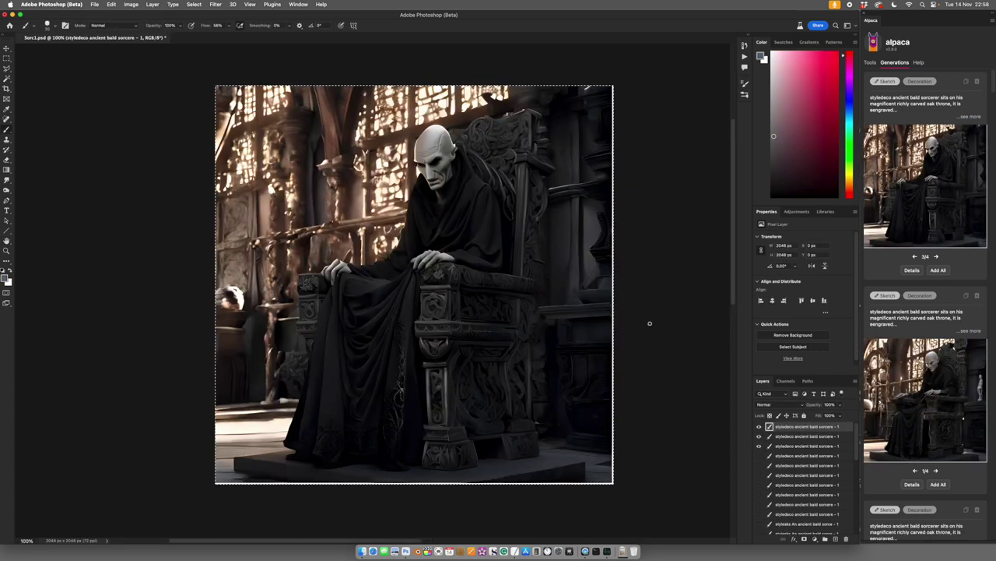
left_click(935, 256)
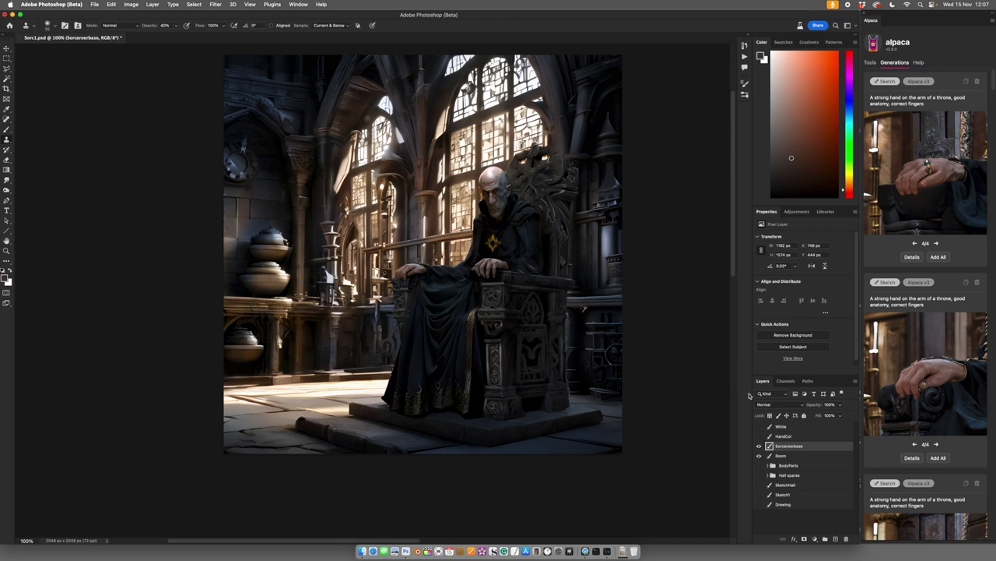
left_click(759, 436)
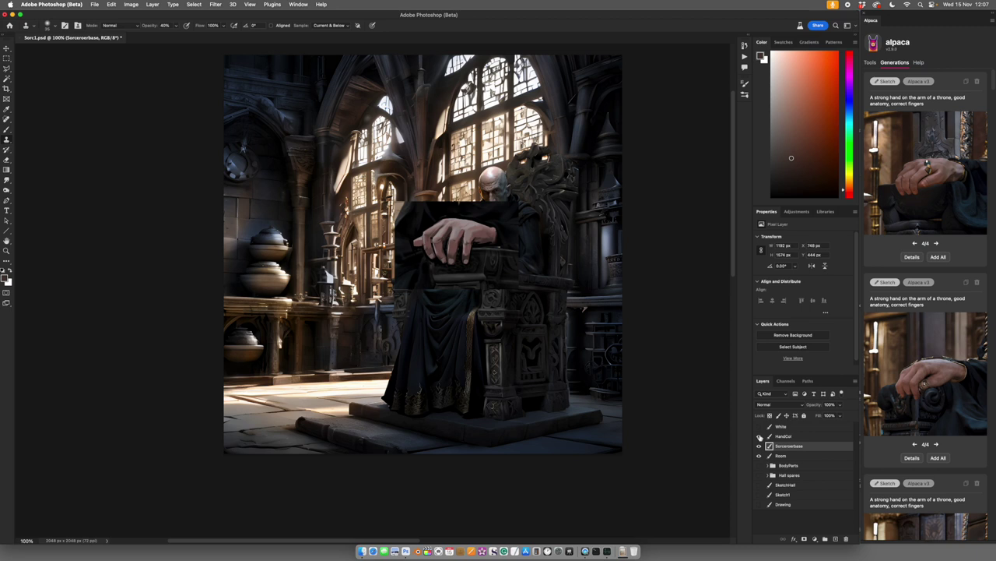
left_click(759, 436)
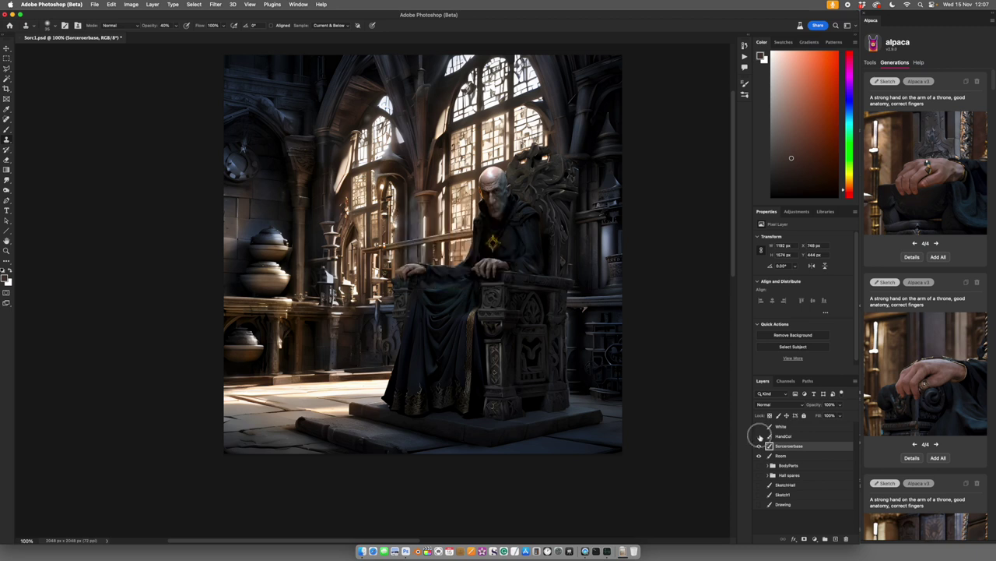
left_click(759, 436)
left_click(759, 436)
scroll(701, 409, "up", 2)
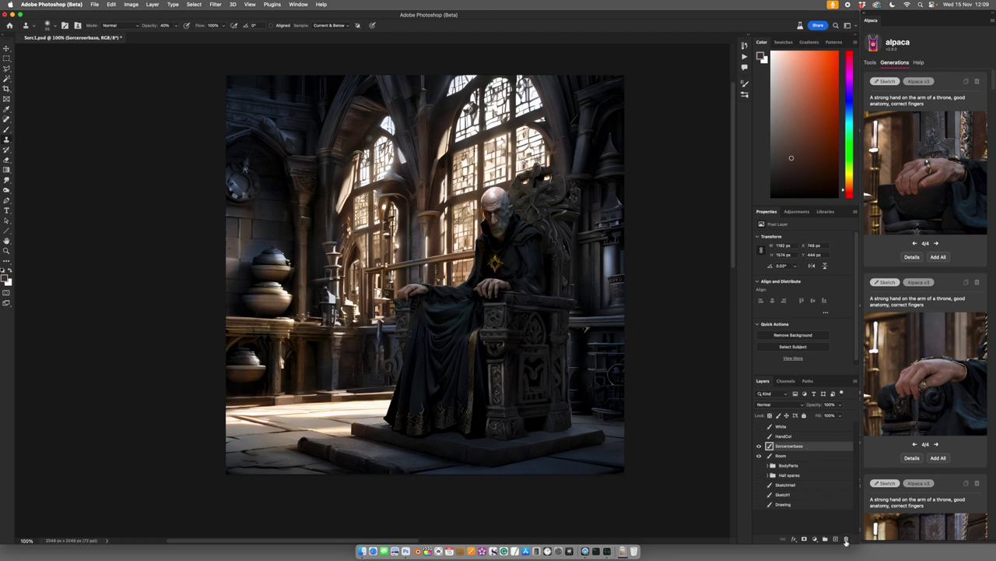
Step: Duplicate Sorcererbase and Room, merging the sorcerer copy down into the RoomJoin layer
left_click(784, 455, "shift")
mouse_move(784, 455)
left_mouse_down()
mouse_move(818, 507)
mouse_move(793, 438)
left_mouse_up()
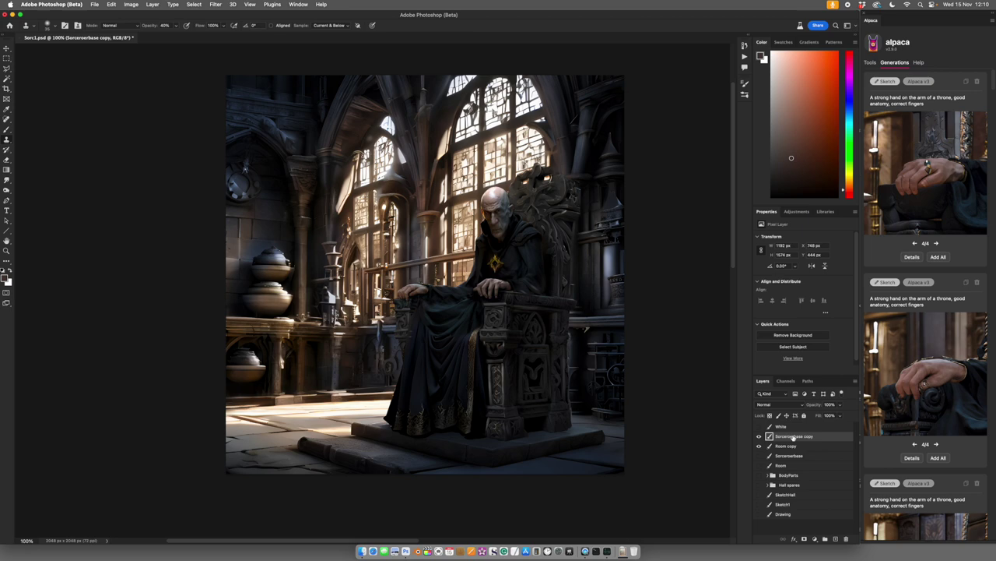
key("super+e")
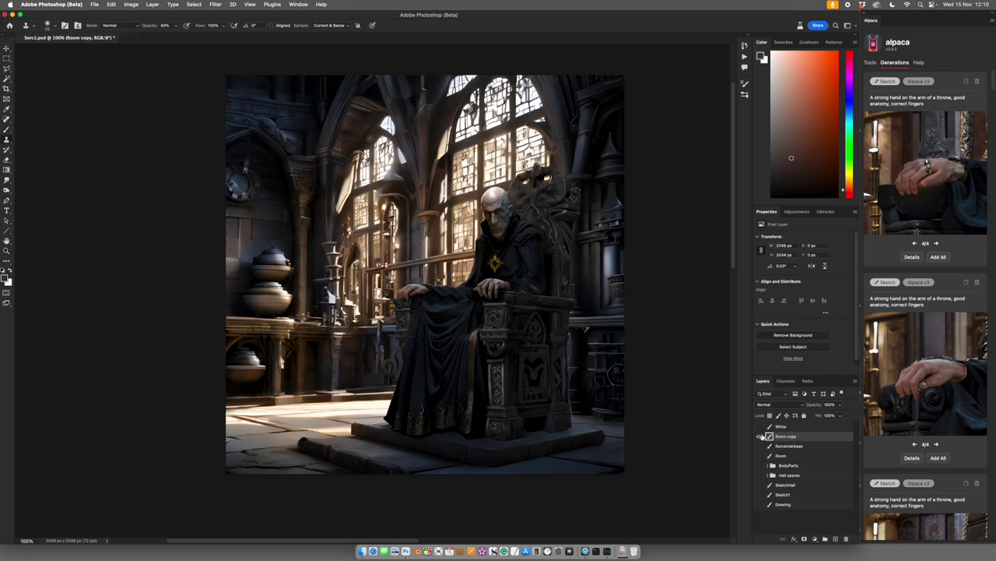
left_click(760, 436)
left_click(759, 436)
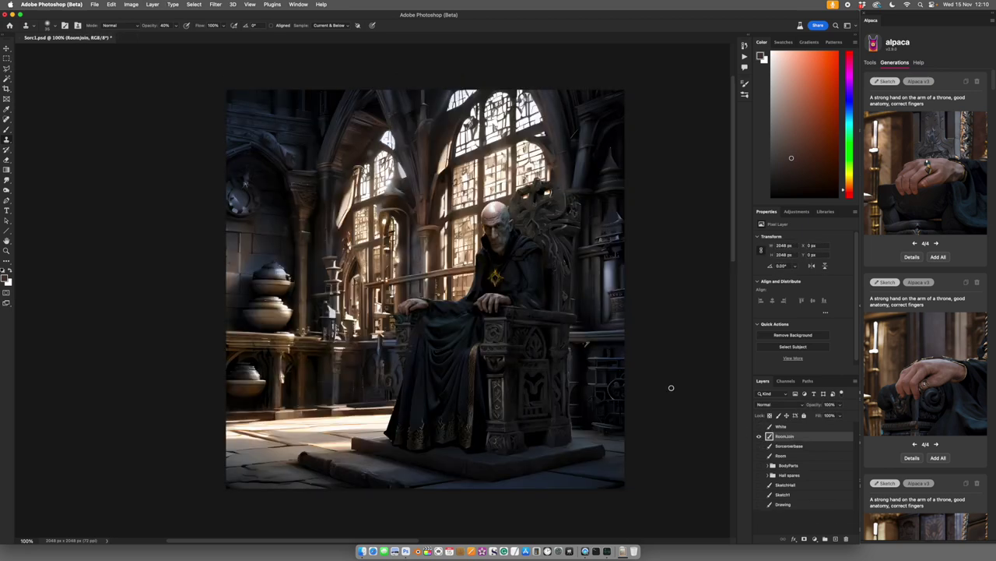
Step: Show and select the White layer, then highlight the sorcerer prompt lines in TextEdit
left_click(759, 427)
left_click(782, 426)
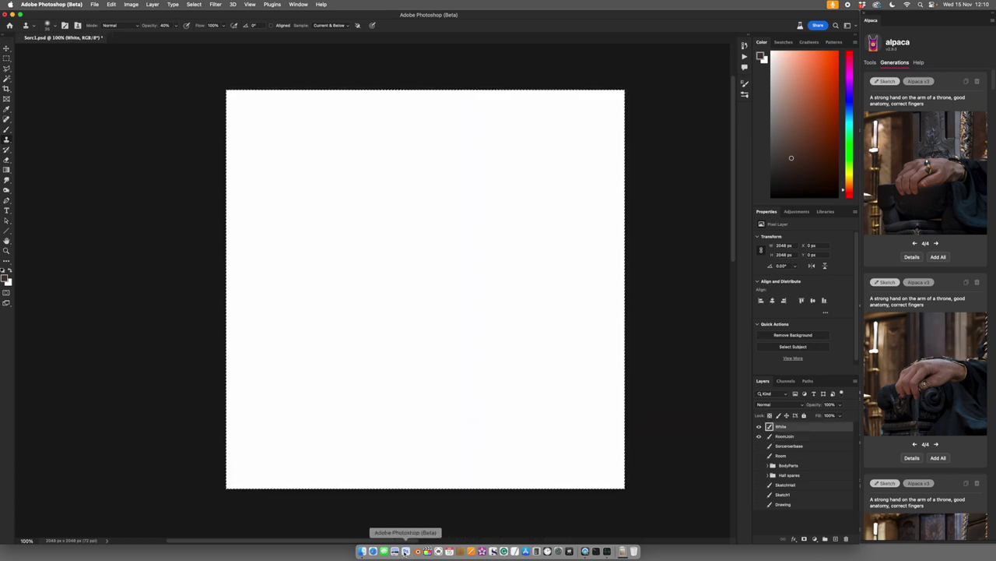
left_click(422, 550)
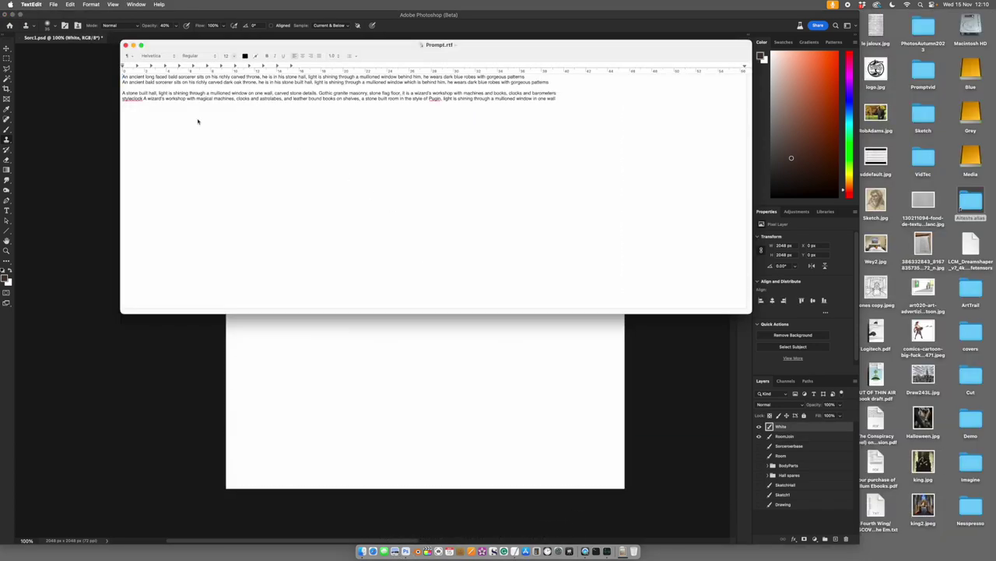
left_click_drag(122, 81, 503, 91)
left_click(763, 55)
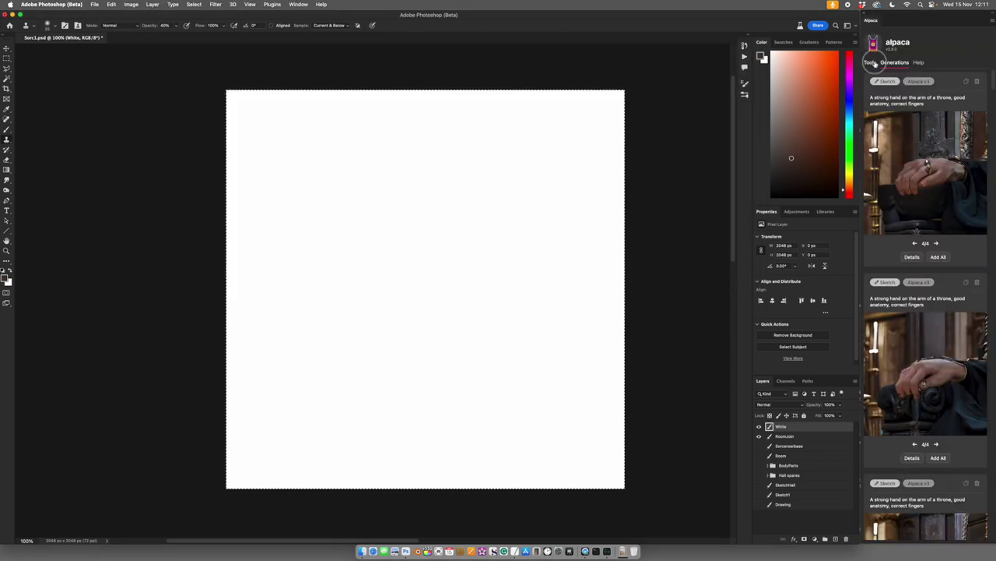
Step: Choose Alpaca's Masterpiece model, add the stylemaster token, and lower Colors Fidelity slightly
left_click(869, 62)
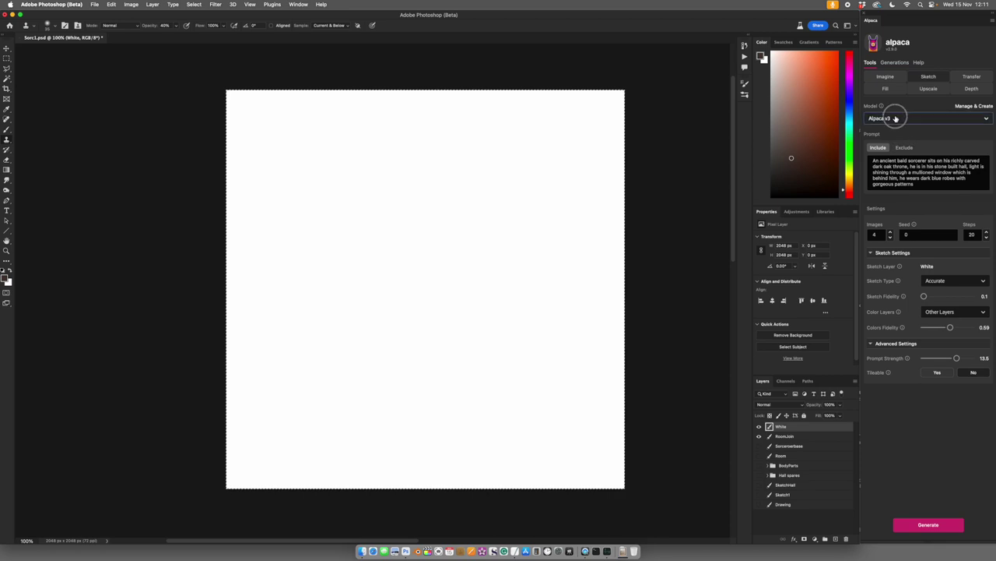
left_click(895, 117)
left_click(922, 172)
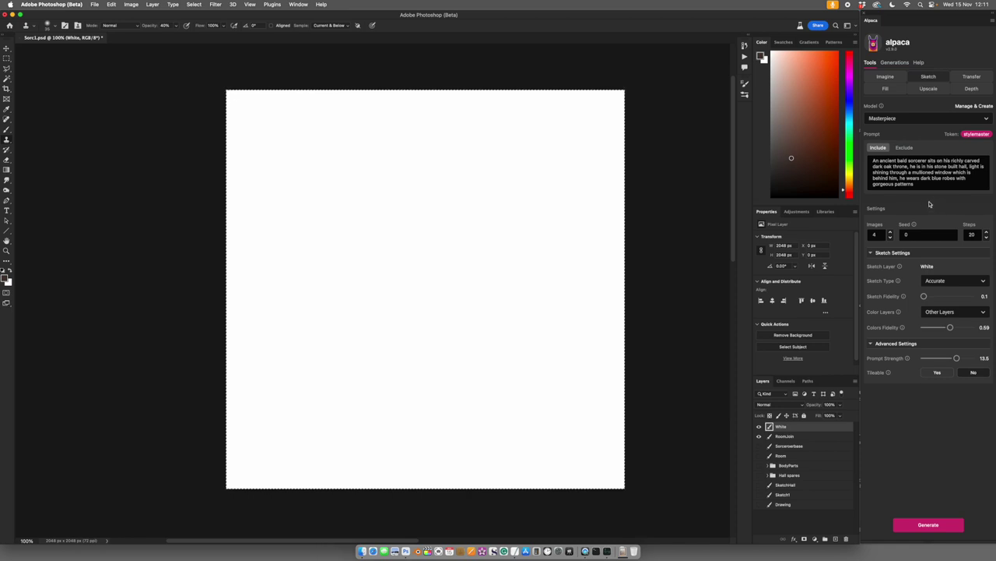
left_click(976, 134)
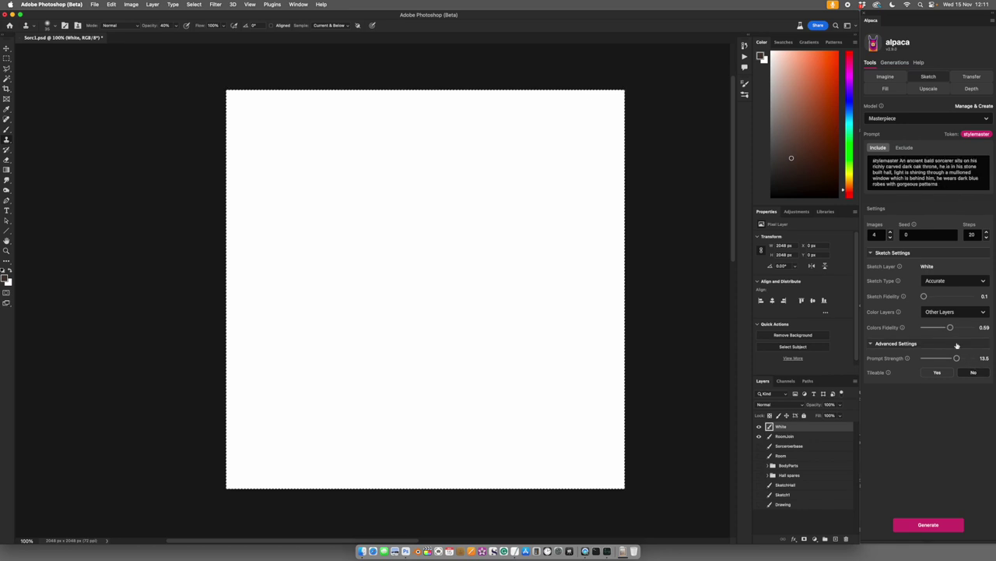
left_click(949, 329)
left_click_drag(949, 328, 945, 328)
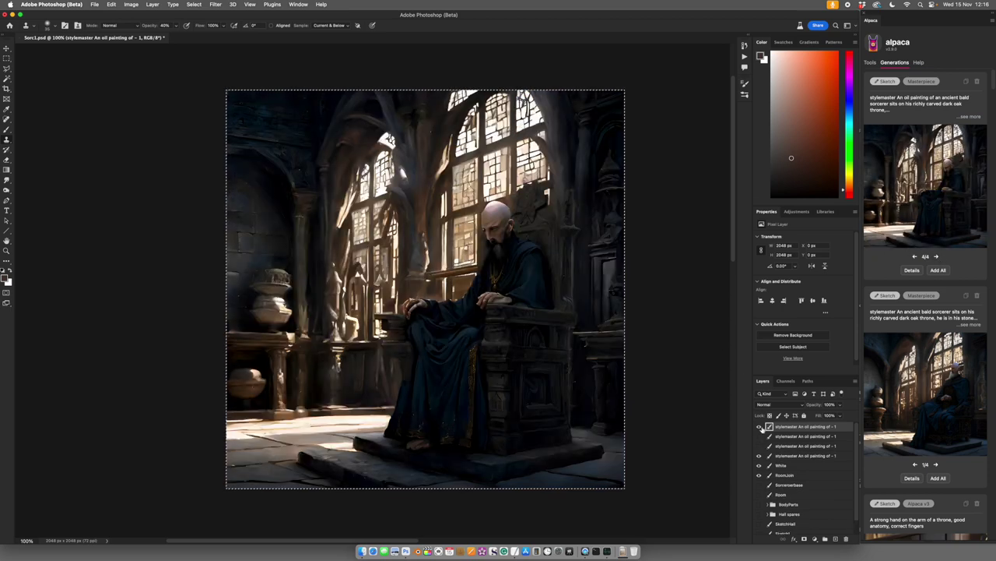
Step: Hide the generated layers, select White, raise Prompt Strength to about 13, and generate
left_click_drag(760, 427, 759, 456)
left_click(780, 464)
mouse_move(912, 219)
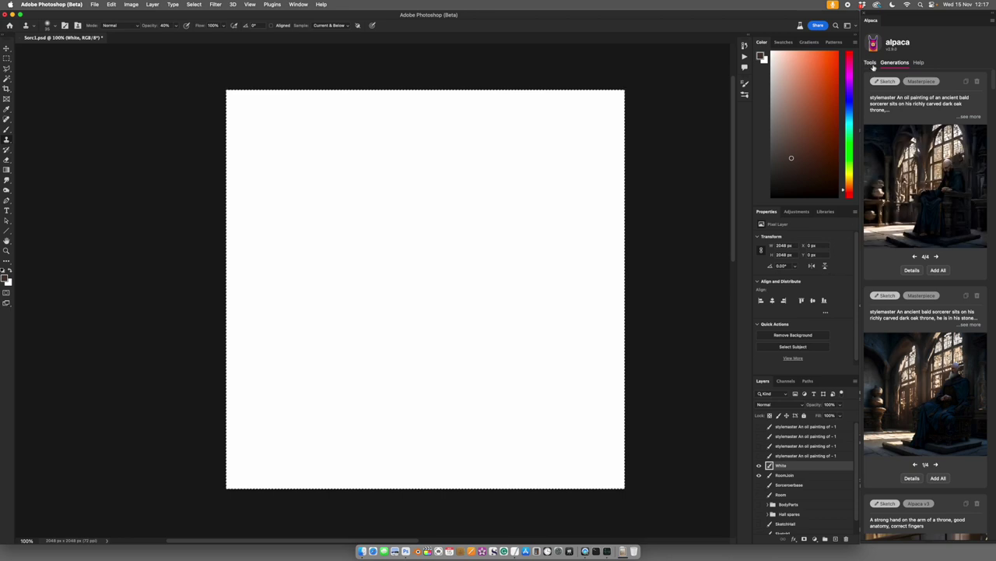
left_click(871, 63)
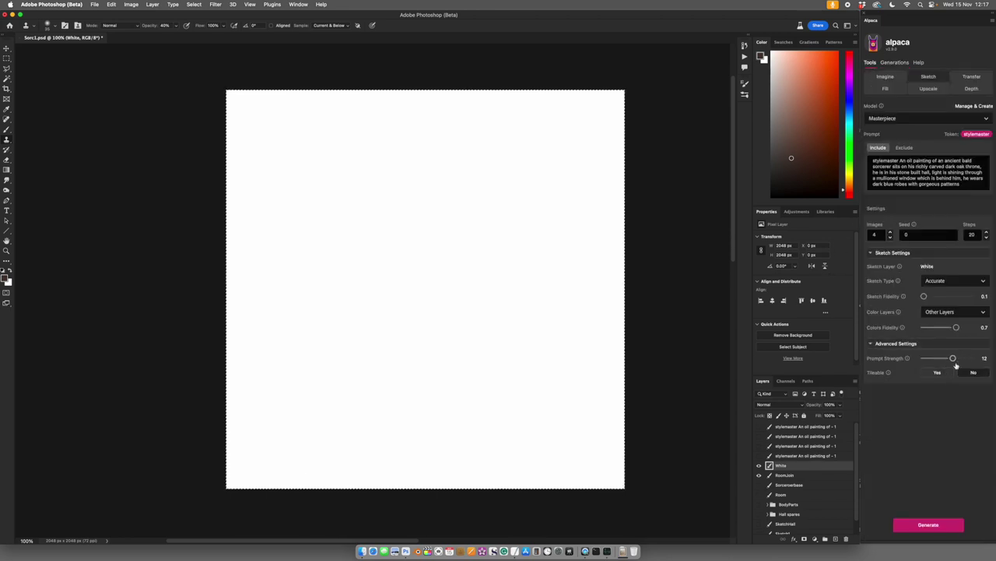
left_click_drag(953, 358, 959, 327)
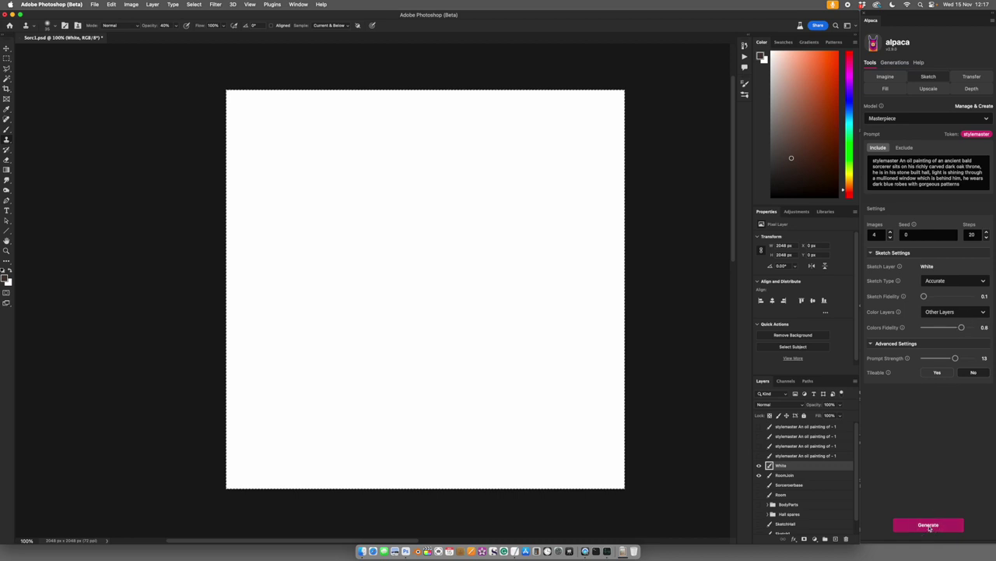
left_click(928, 525)
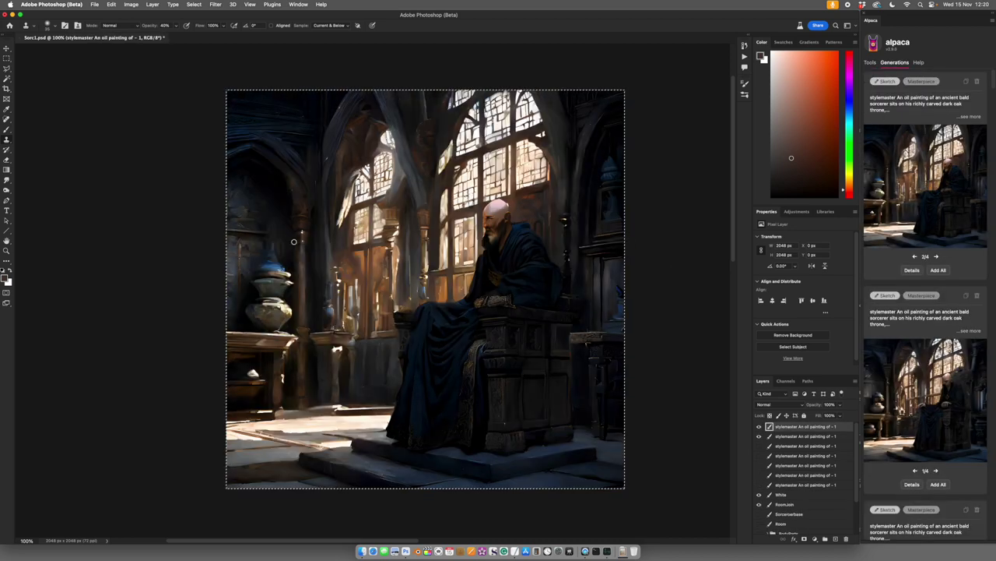
Step: Browse the new variants, then hide the generated image layers and select White
left_click(936, 256)
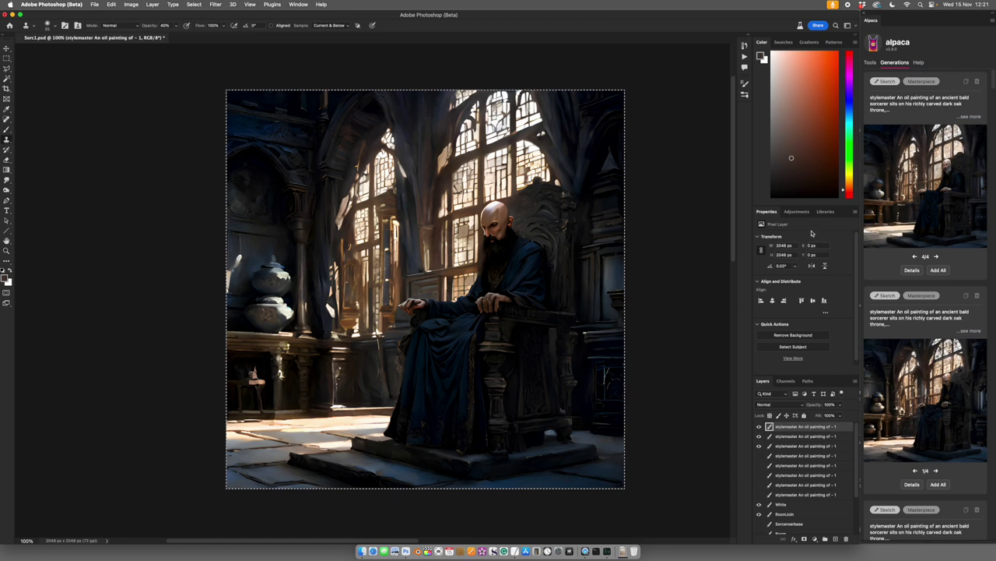
left_click(759, 432)
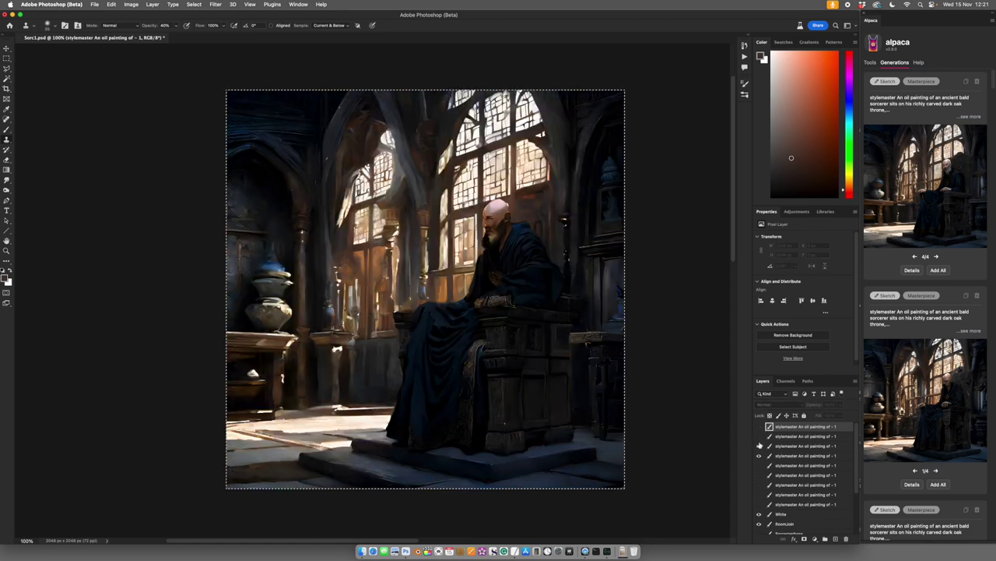
left_click(760, 445)
left_click(760, 455)
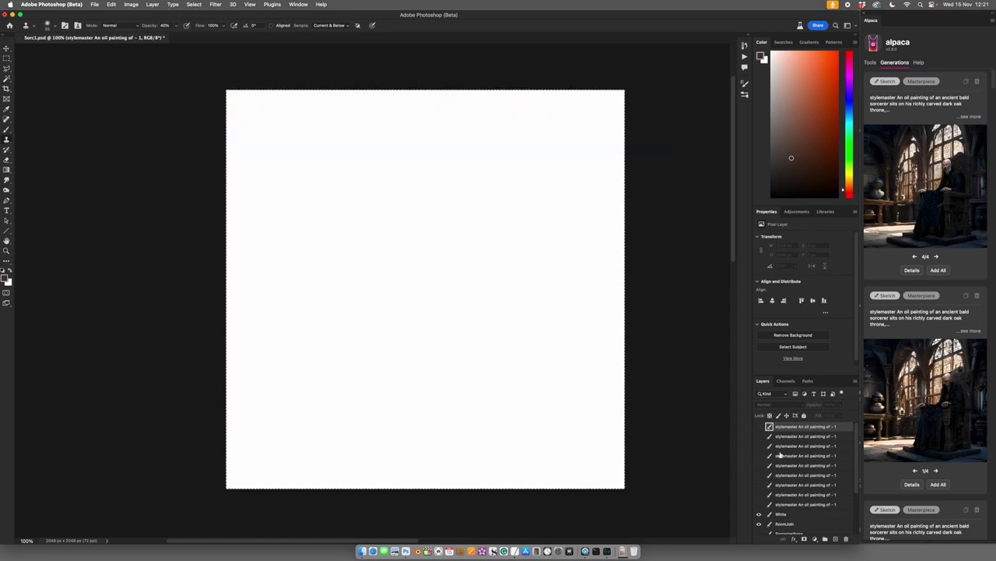
left_click(808, 516)
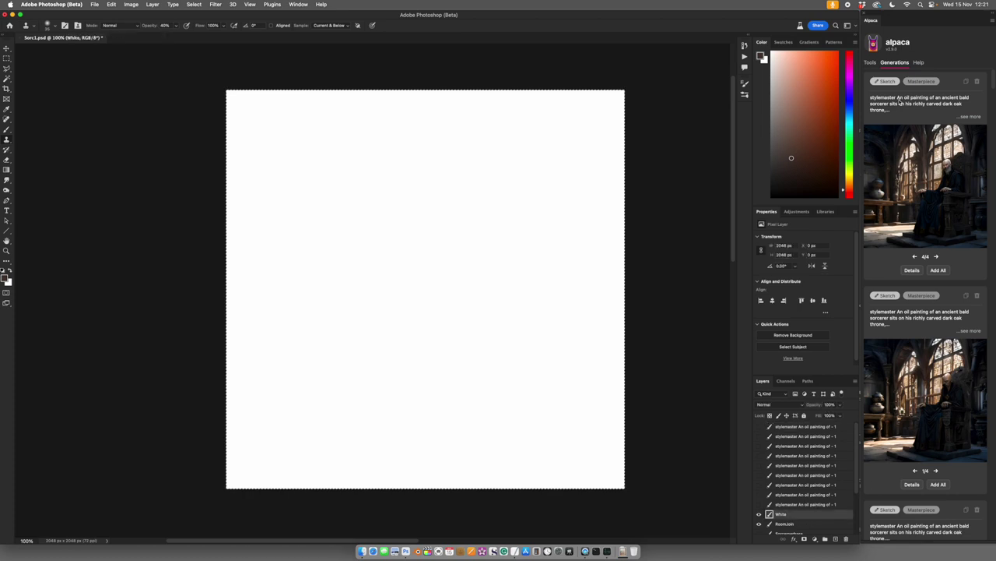
Step: Rewrite the robes clause at the end of the Alpaca prompt and browse the new variants
left_click(870, 62)
left_click(963, 188)
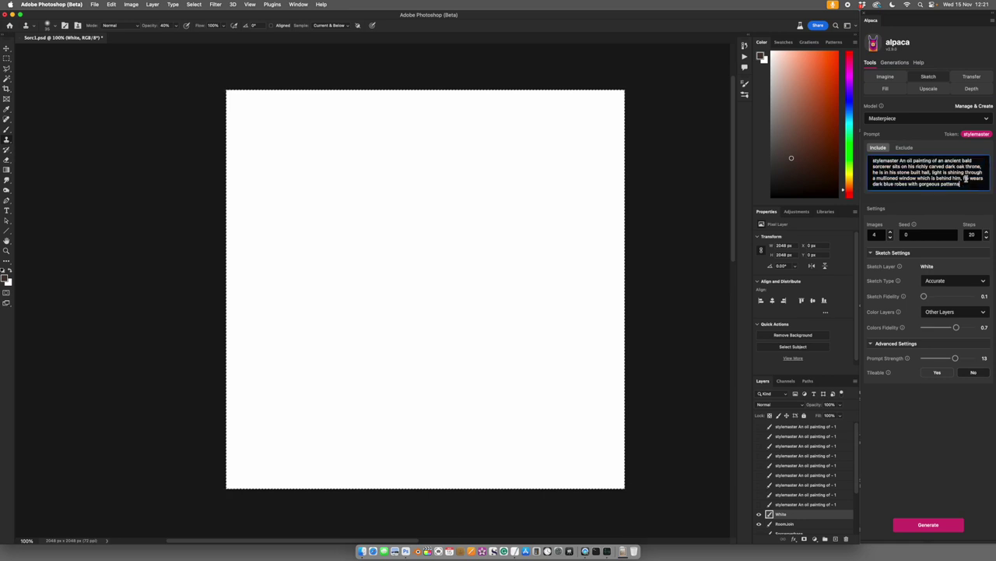
left_click(967, 181, "shift")
type("sittin")
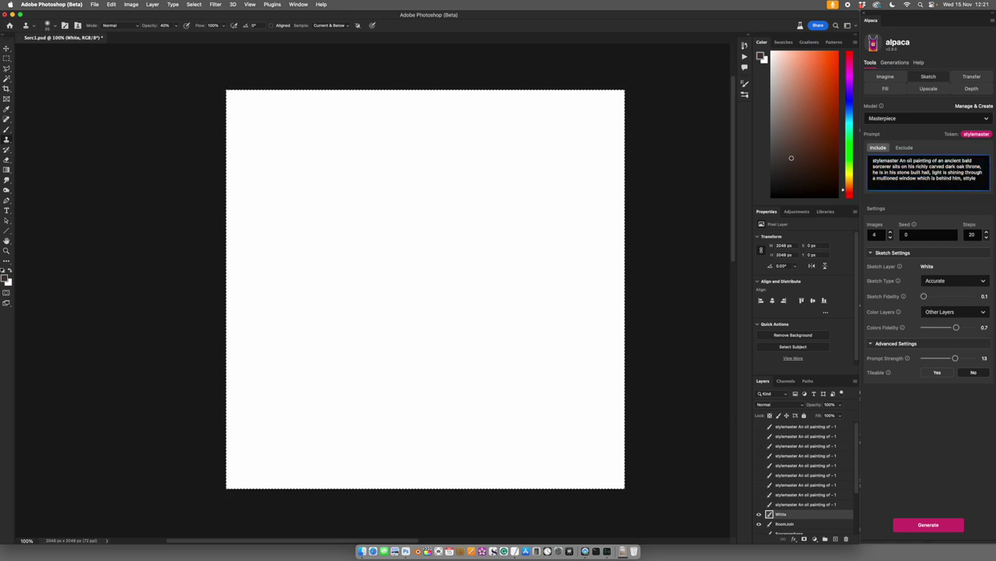
type(" of Jo")
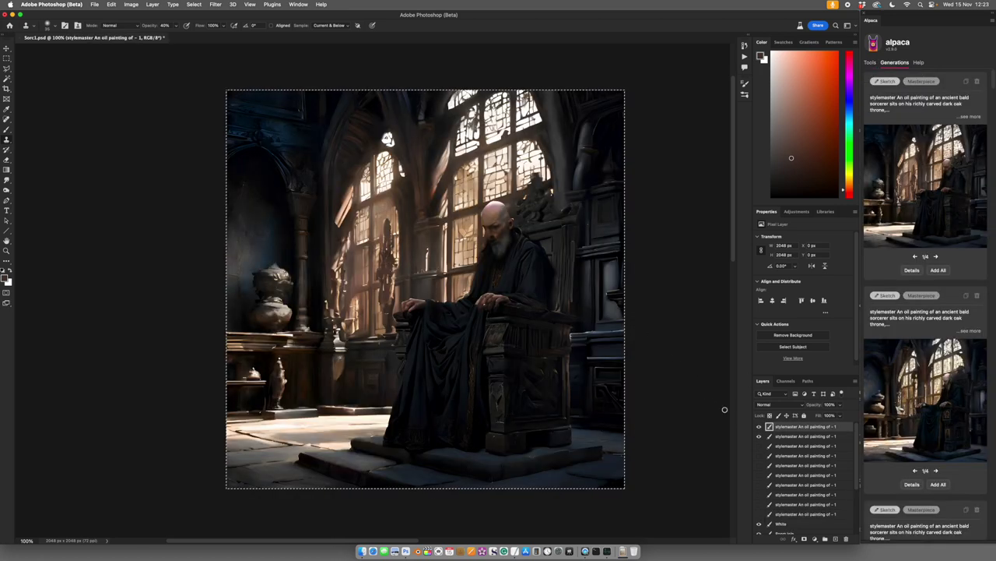
left_click(935, 257)
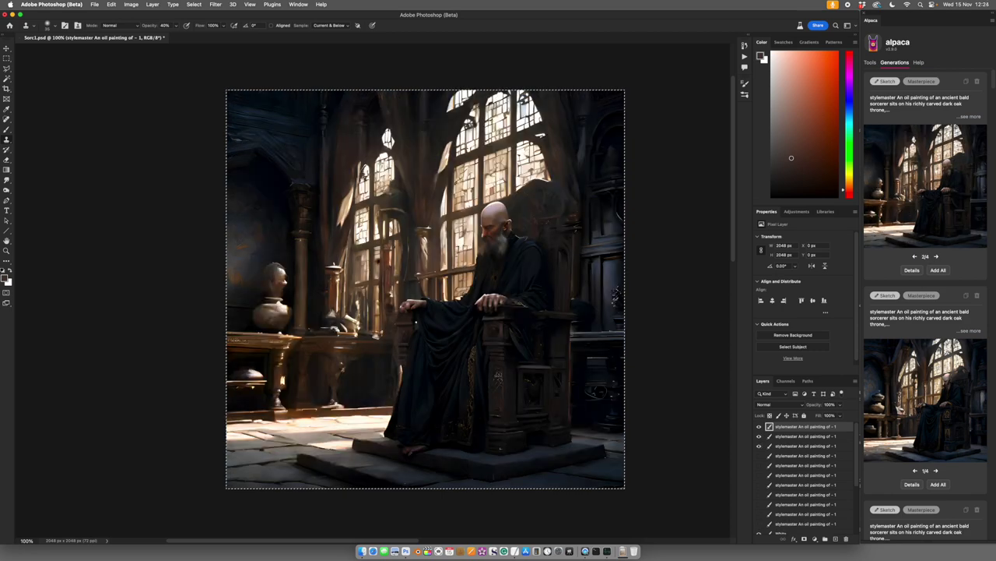
double_click(936, 256)
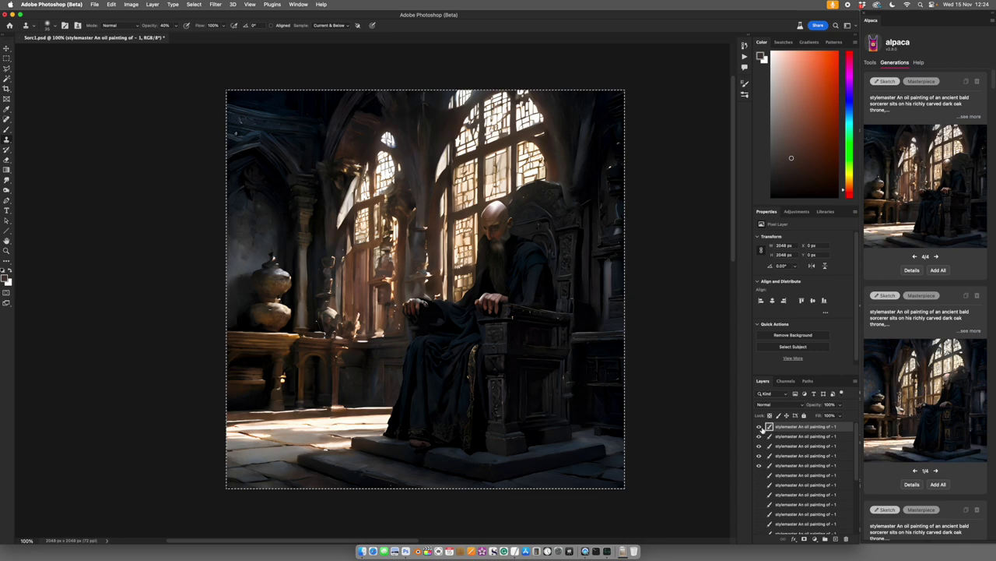
Step: Hide the top five generated layers and select the RoomJoin layer
left_click_drag(760, 428, 759, 467)
scroll(693, 423, "down", 3)
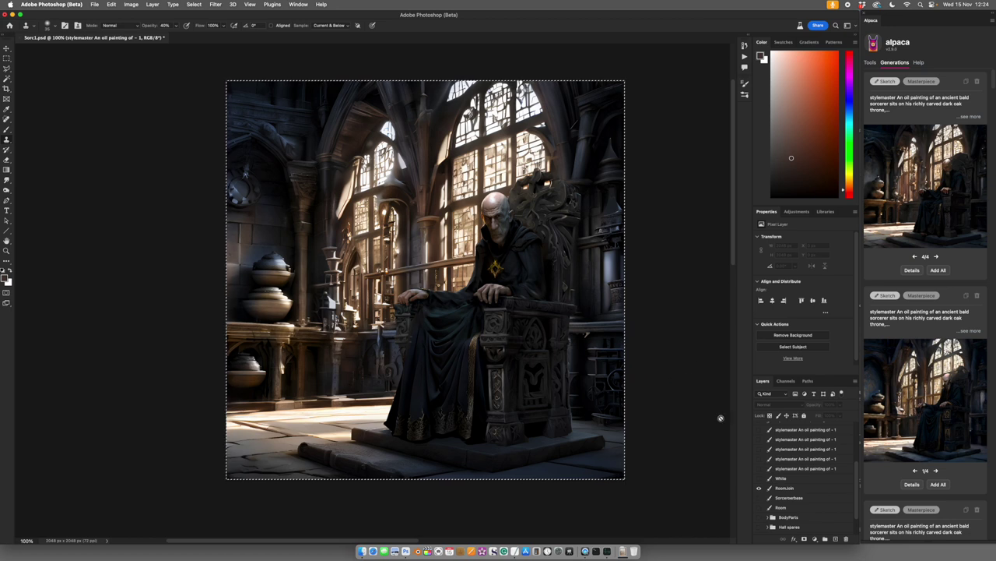
left_click(784, 488)
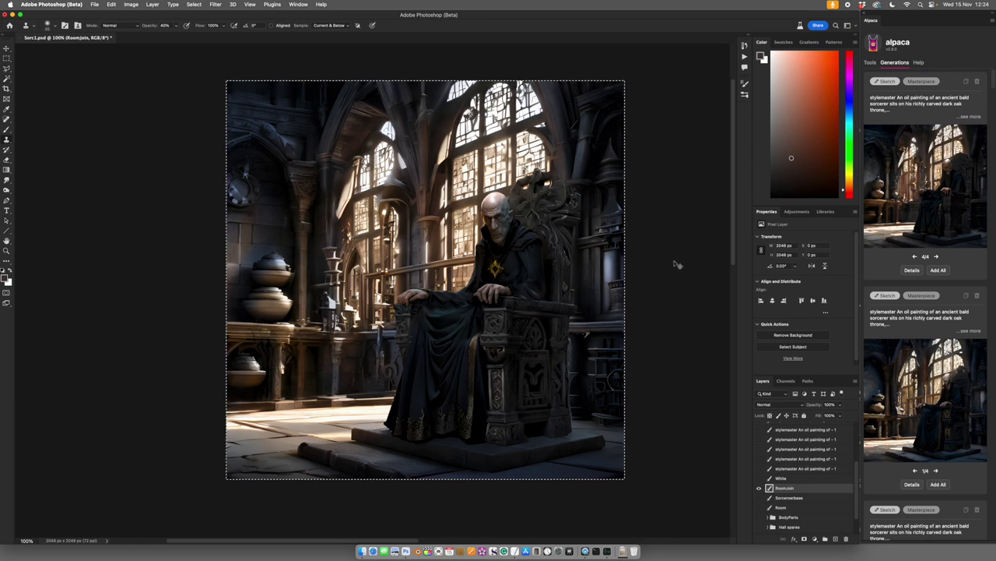
Step: Copy a square marquee around the seated sorcerer onto a new layer and scale it up
key("m")
key("ctrl+d")
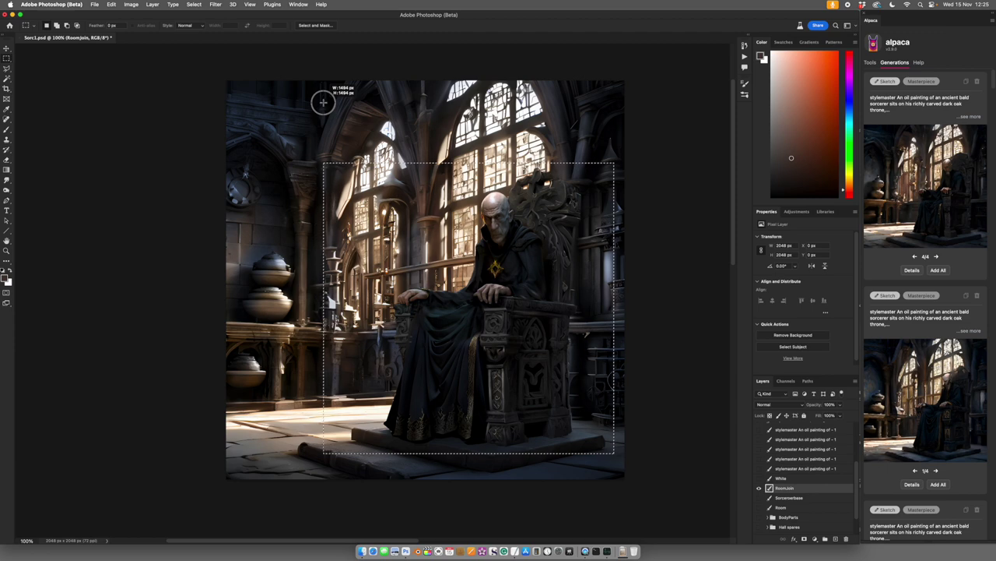
left_click_drag(323, 101, 323, 102)
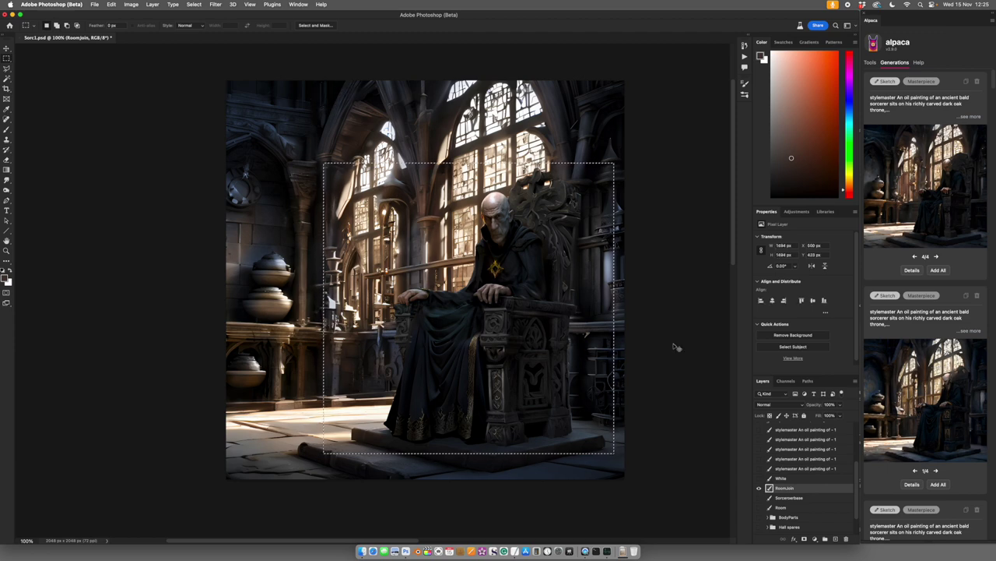
key("ctrl+j")
key("ctrl+t")
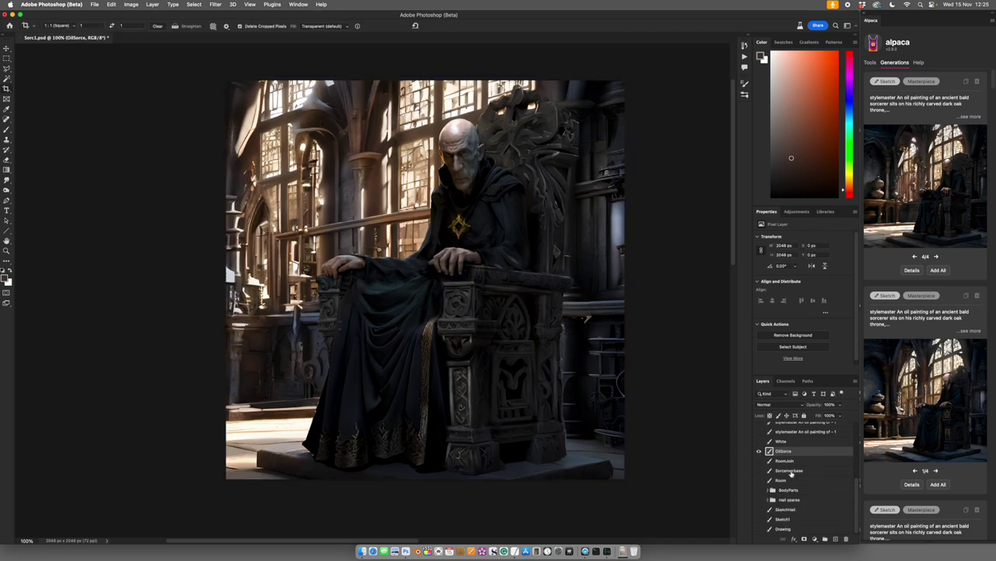
Step: Turn on White, select OilSorce, and toggle the Base and White layers to compare
left_click(760, 442)
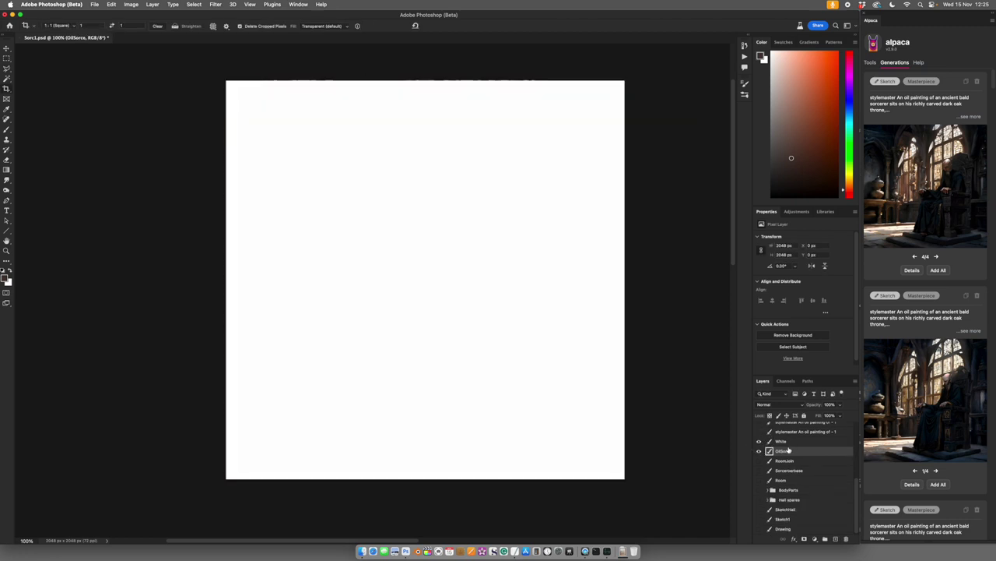
left_click(782, 442)
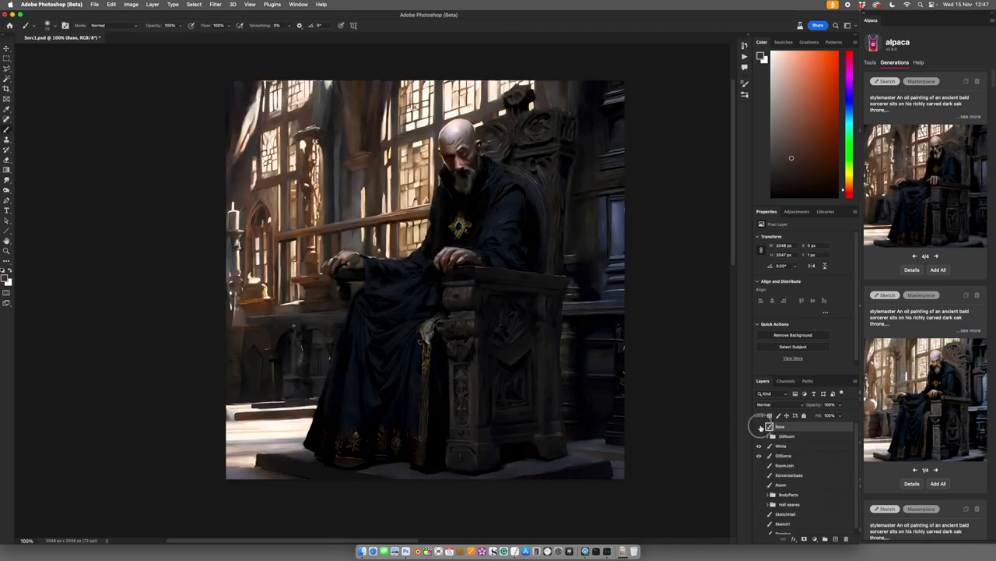
left_click(760, 427)
left_click(759, 427)
left_click(760, 445)
left_click(760, 427)
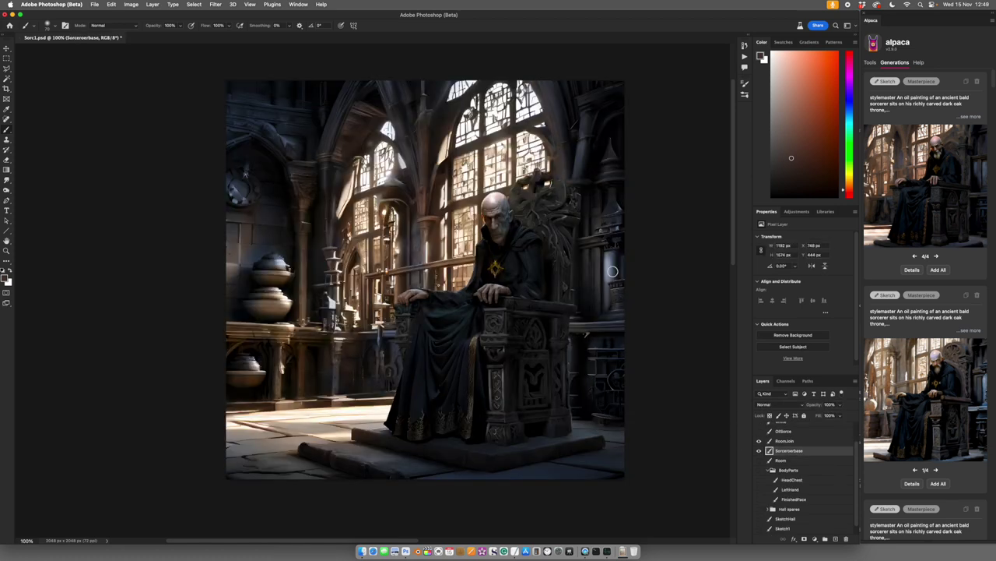
key("m")
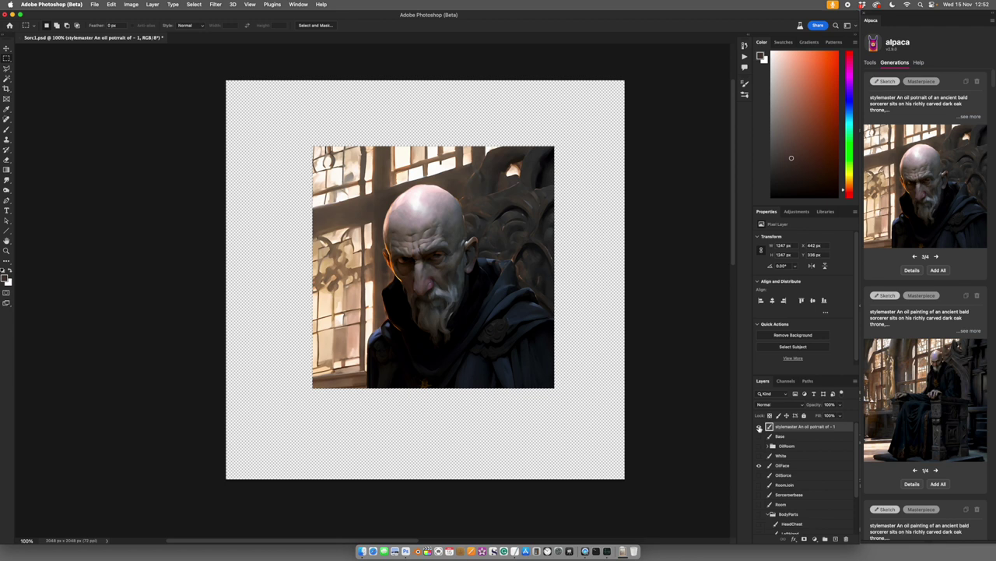
Step: Import two generated bald-sorcerer portrait variants from Alpaca as new layers
left_click(936, 256)
mouse_move(924, 197)
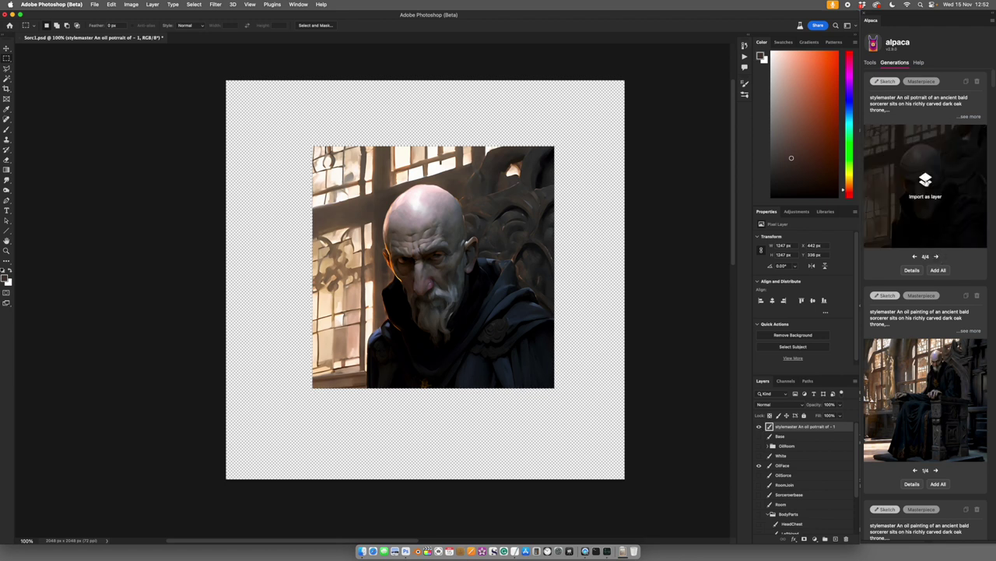
left_click(925, 181)
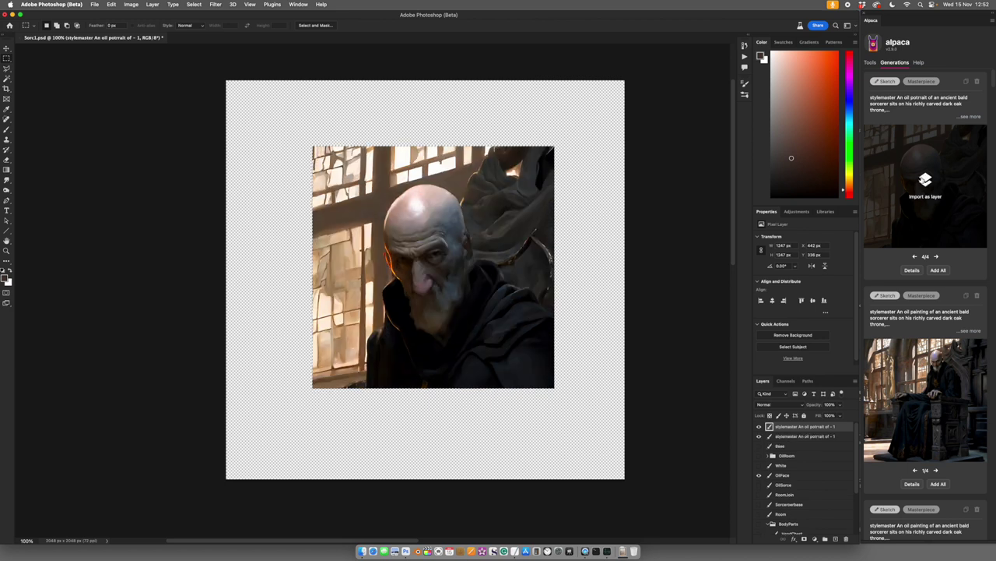
left_click(935, 257)
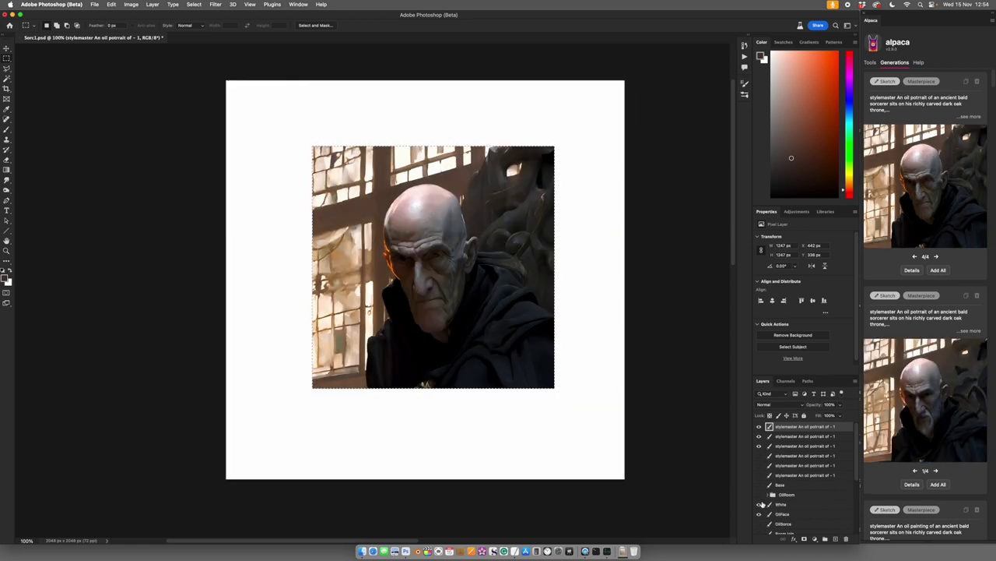
Step: Toggle the top portrait layer to compare the variants, then reshow and select White
left_click(759, 504)
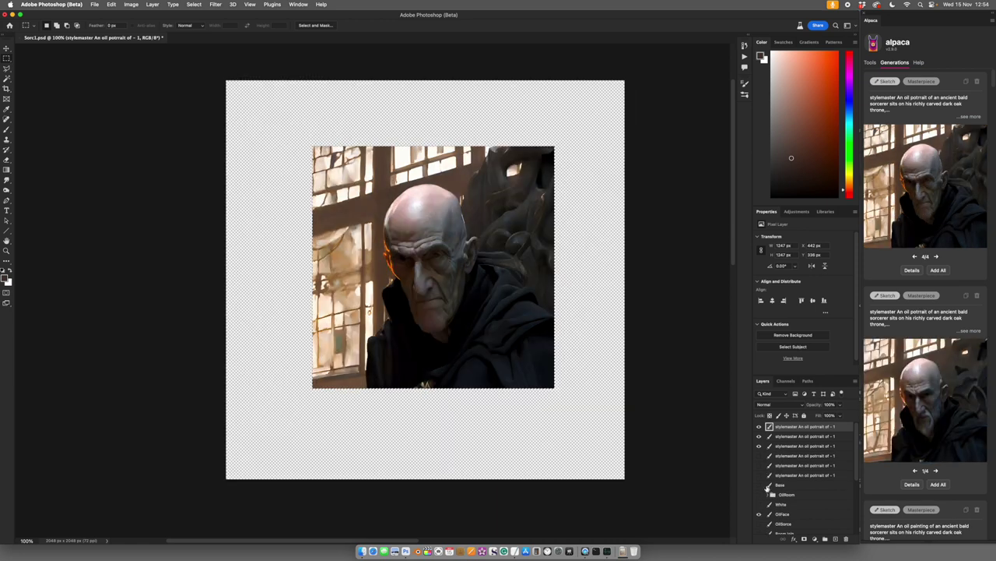
left_click(760, 427)
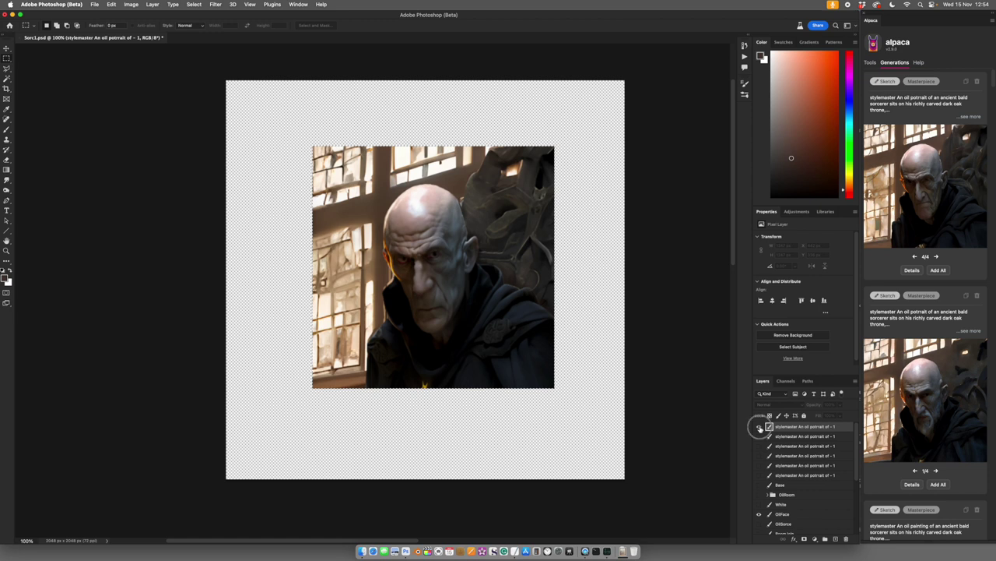
left_click(760, 427)
left_click(760, 427)
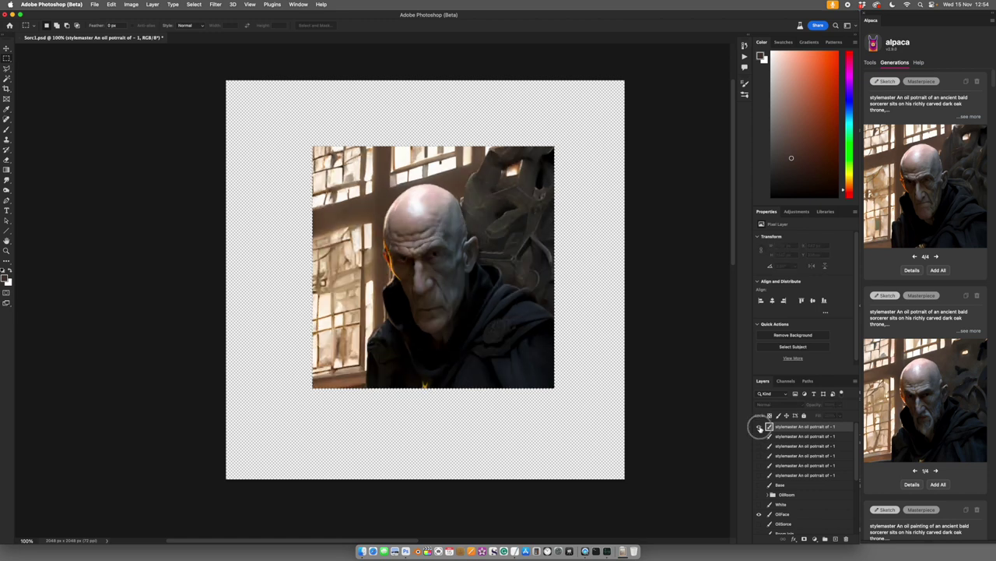
left_click(759, 427)
left_click(760, 427)
left_click(760, 504)
left_click(810, 505)
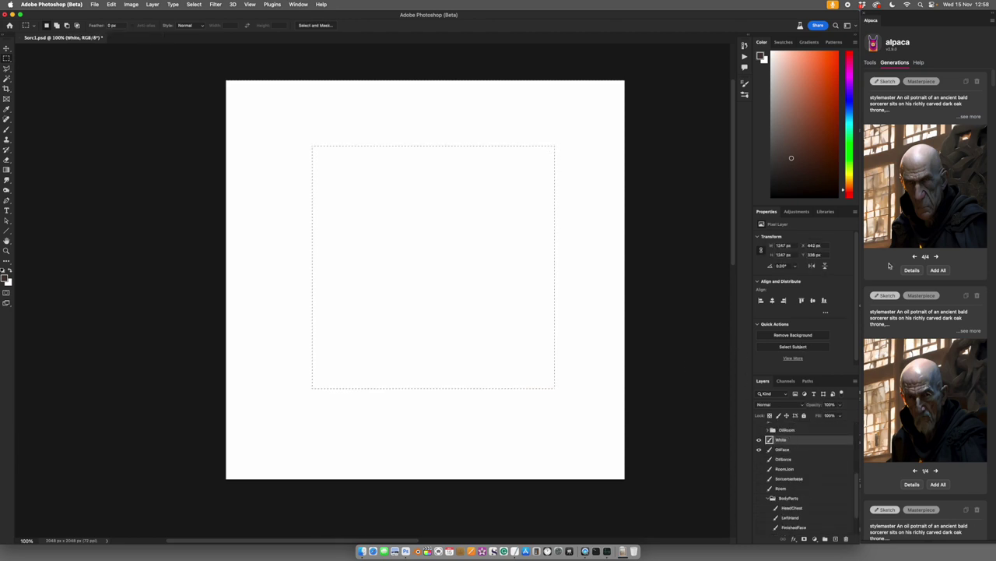
Step: Open the Alpaca generation settings and compare the top portrait with the variant beneath it
mouse_move(932, 209)
left_click(871, 63)
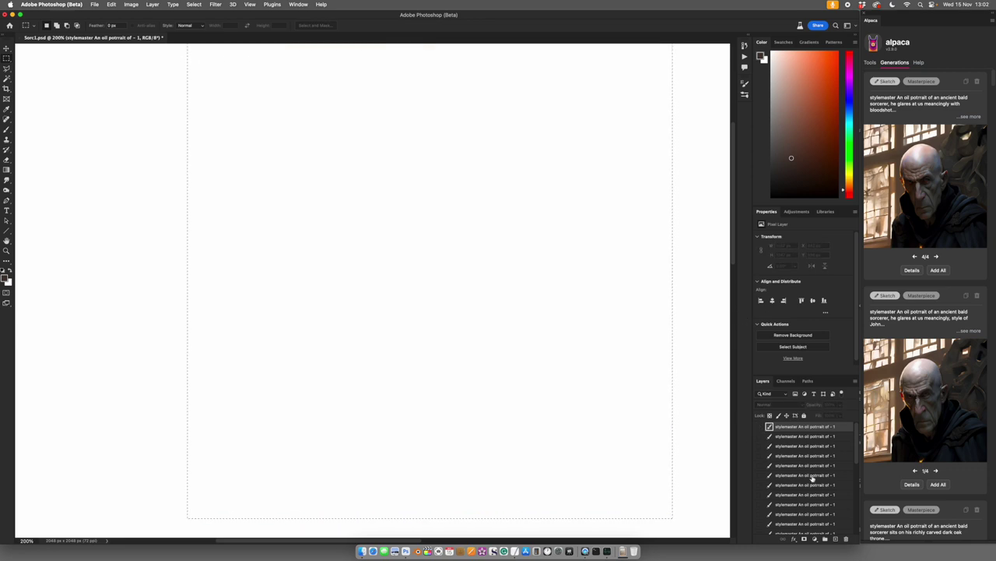
scroll(827, 476, "down", 5)
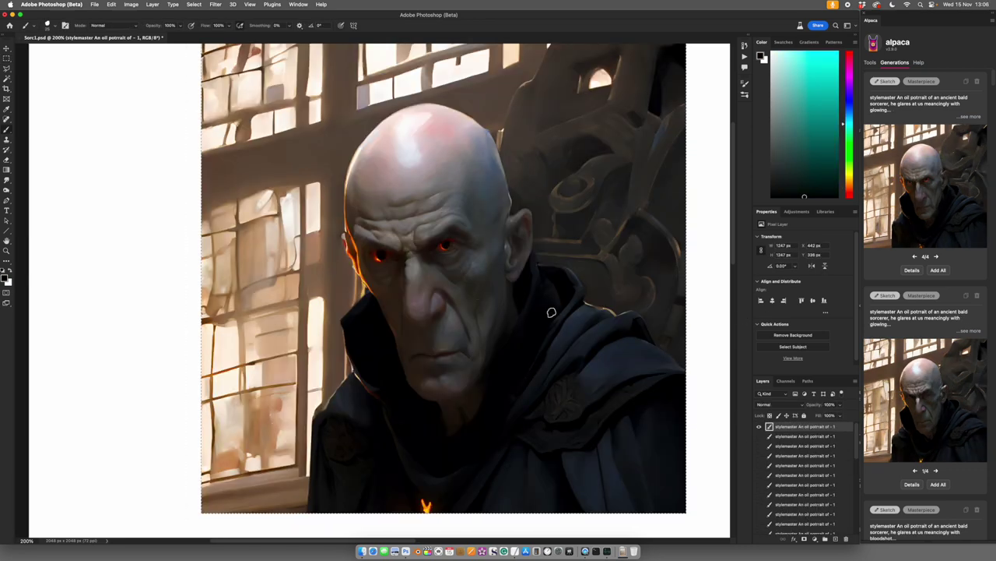
left_click(759, 427)
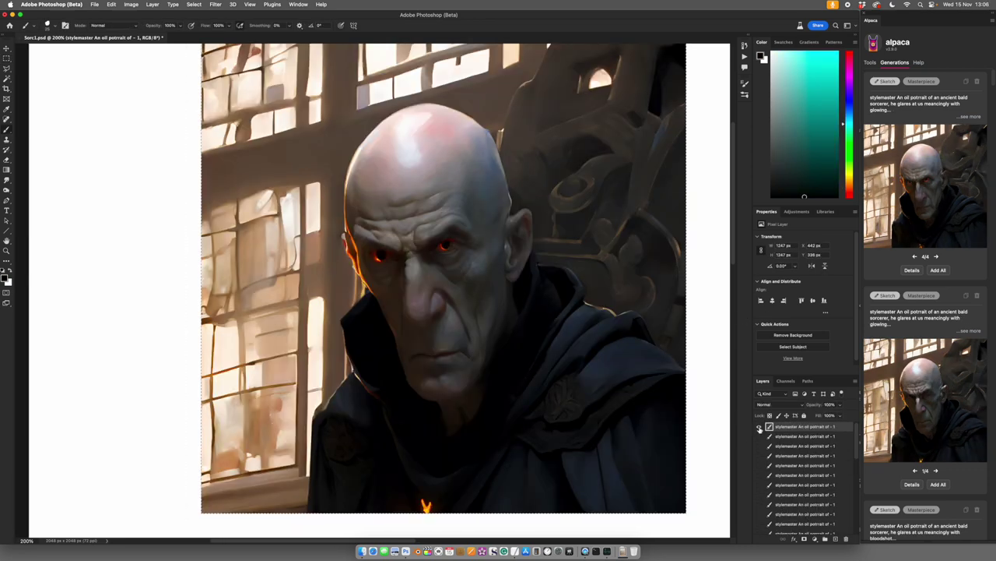
left_click(759, 427)
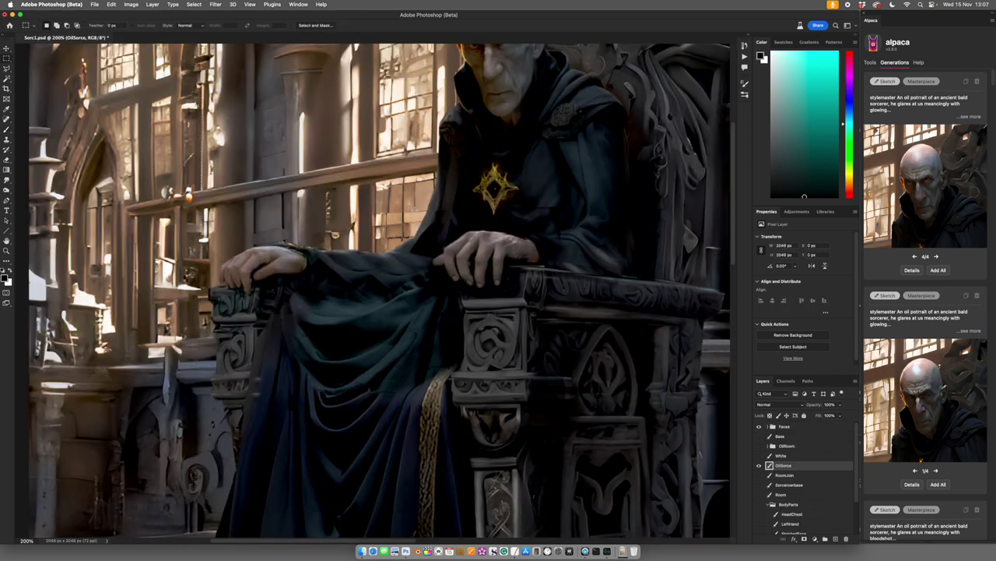
Step: Marquee the sorcerer's right hand for erasing, raise the chosen portrait to second place, and target layer pixels
left_click_drag(413, 205, 501, 280)
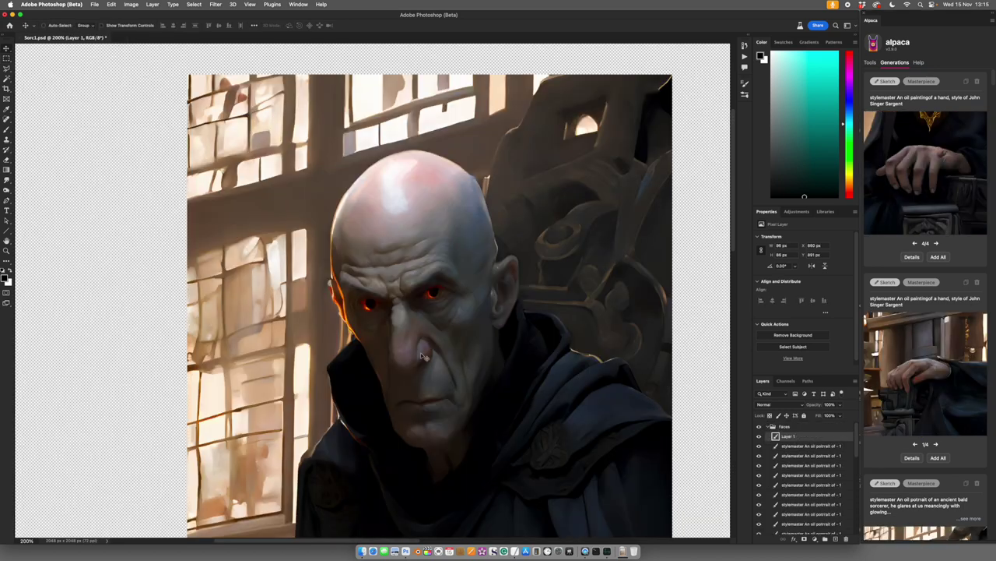
key("e")
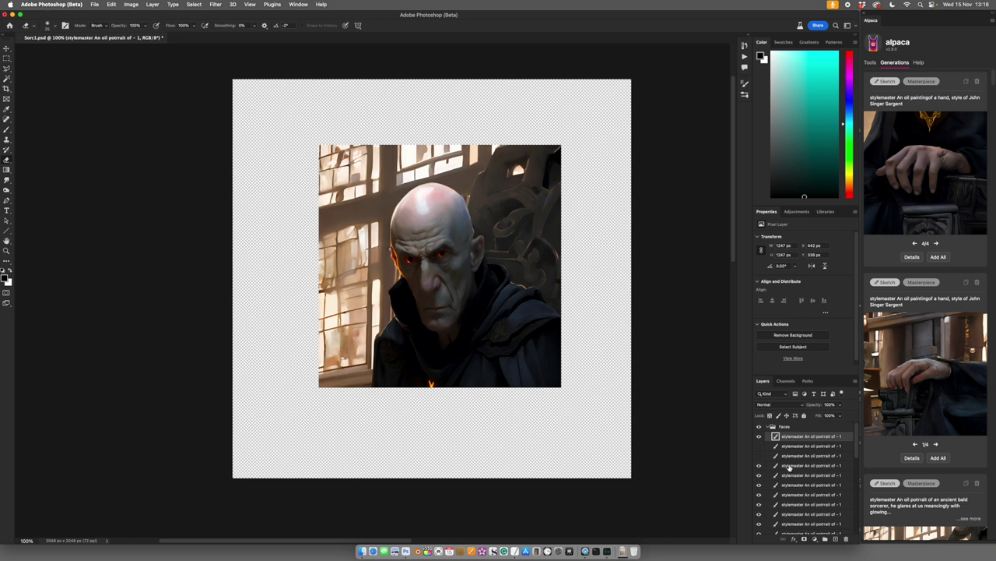
left_click_drag(790, 466, 789, 446)
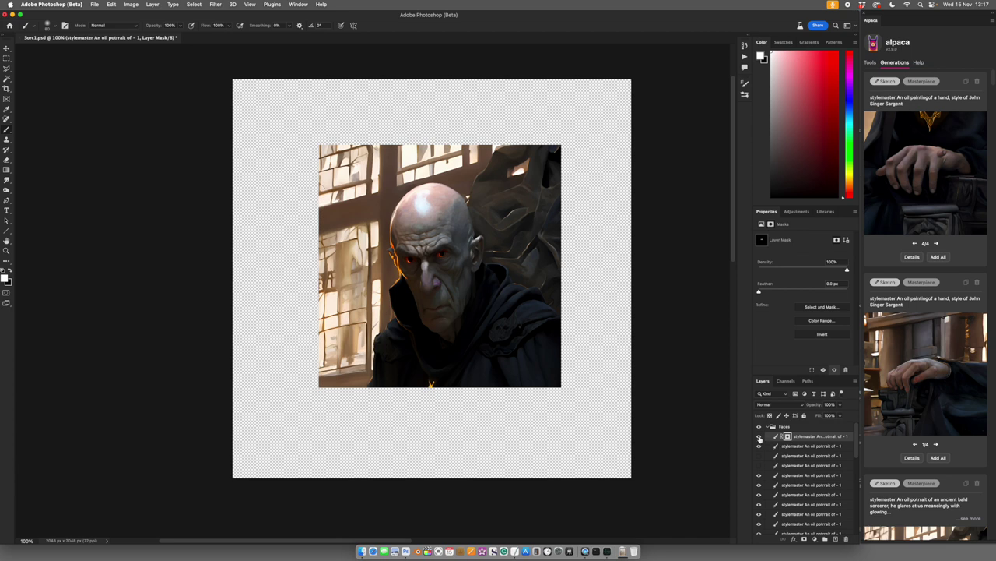
key("super+2")
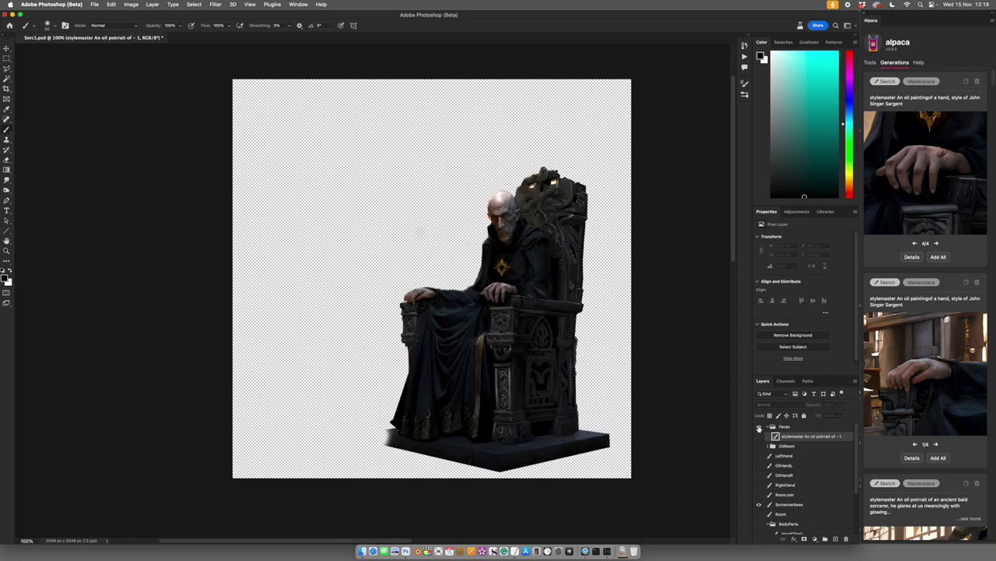
Step: Toggle the OilRoom layers to compare gothic-hall variants, re-show Oilsorcerer and hide the top room
scroll(563, 323, "up", 5)
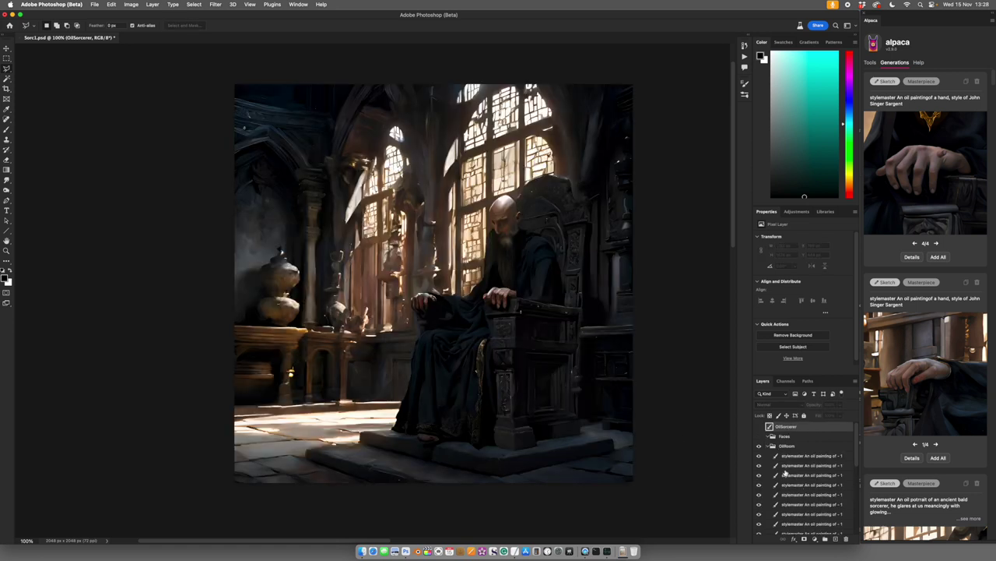
left_click(759, 465)
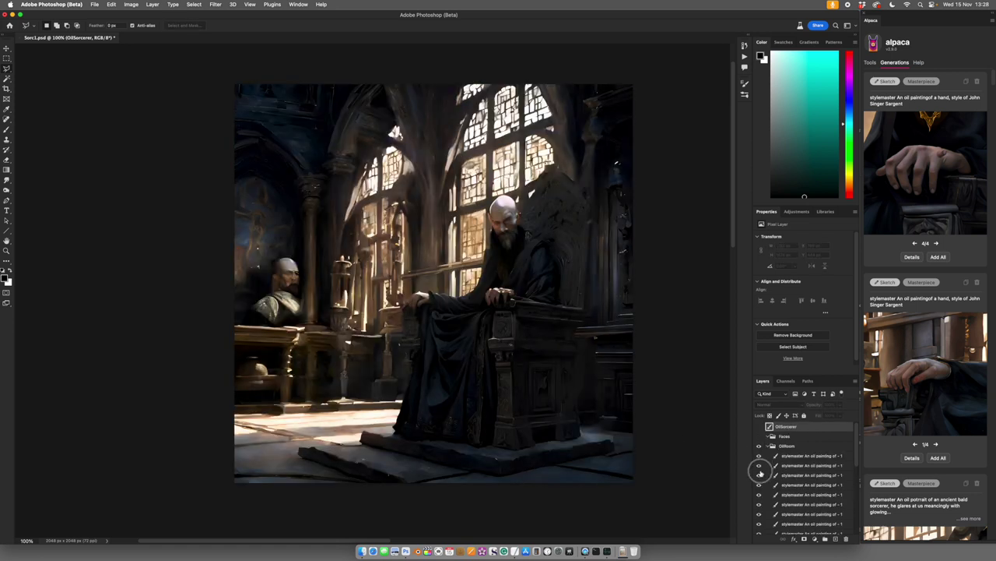
left_click(759, 456)
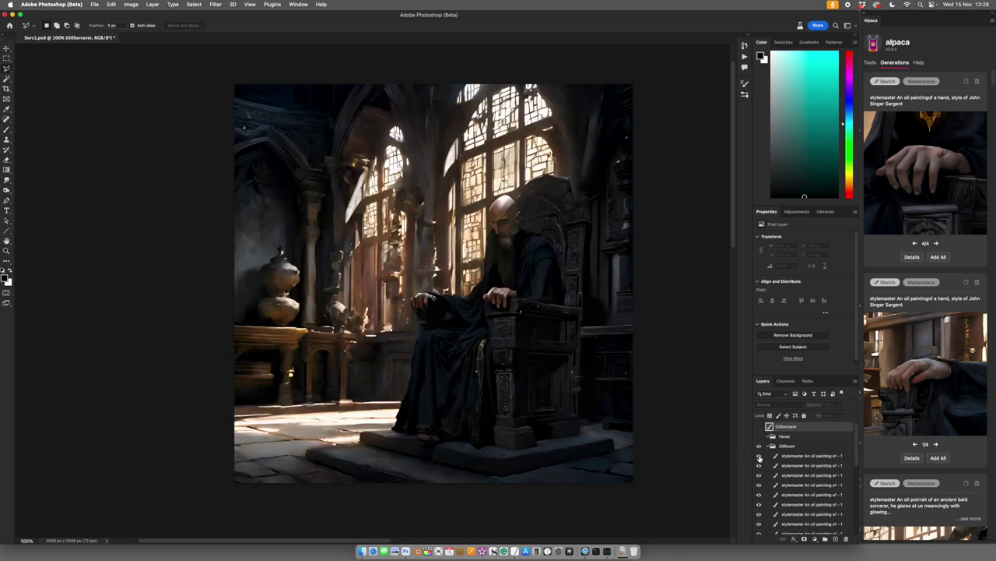
left_click(760, 456)
left_click(782, 456)
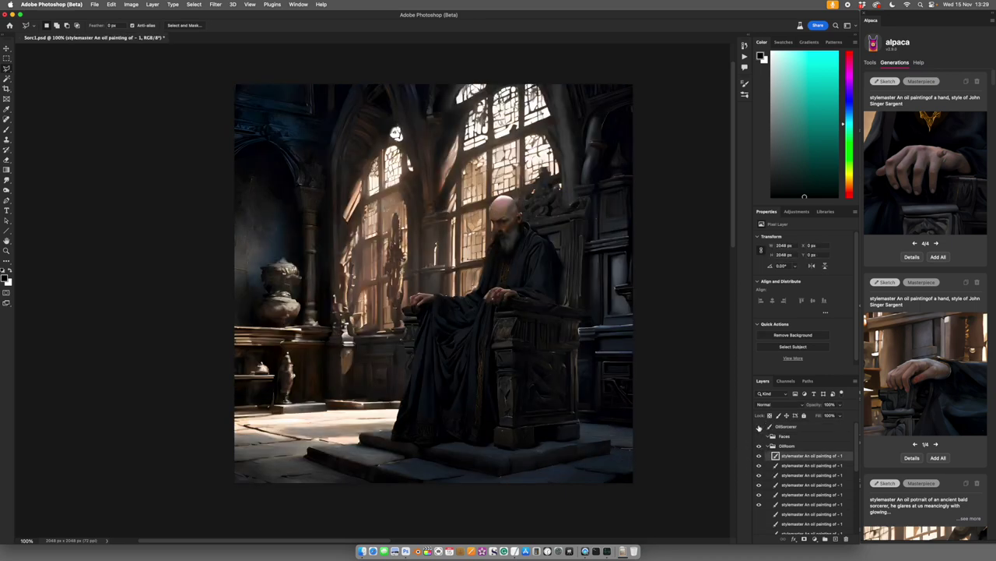
left_click(759, 427)
left_click(760, 456)
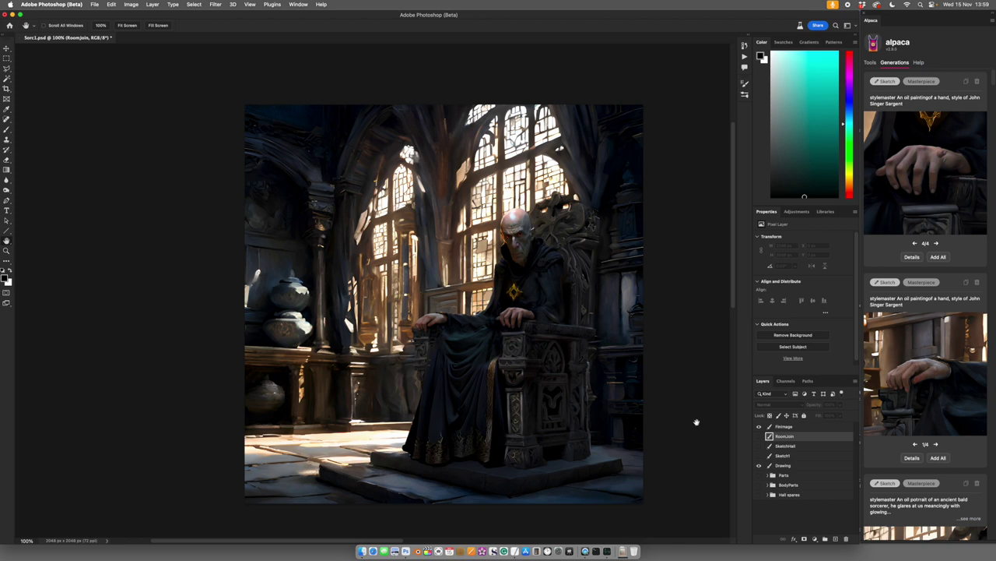
left_click(759, 427)
left_click(807, 467)
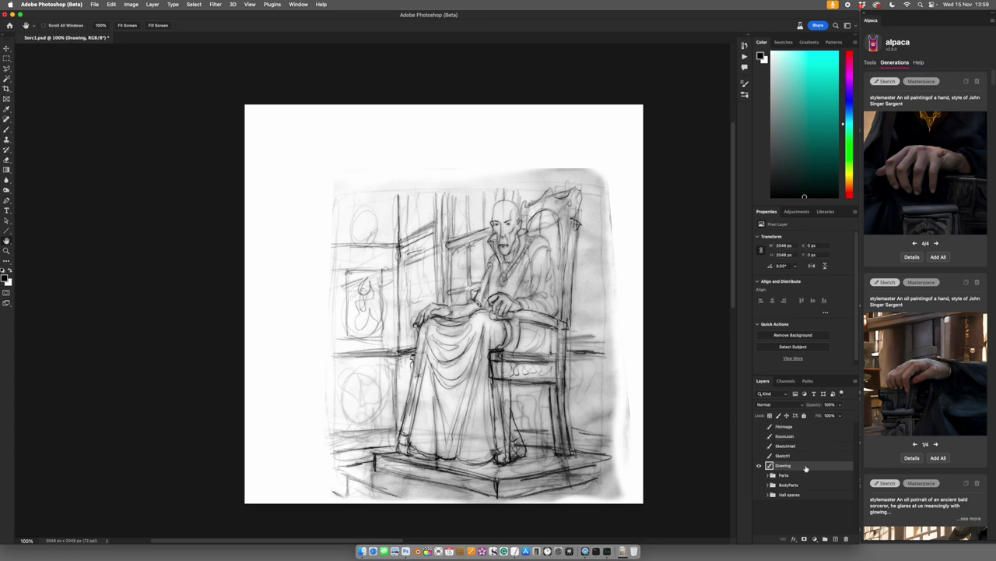
left_click(760, 455)
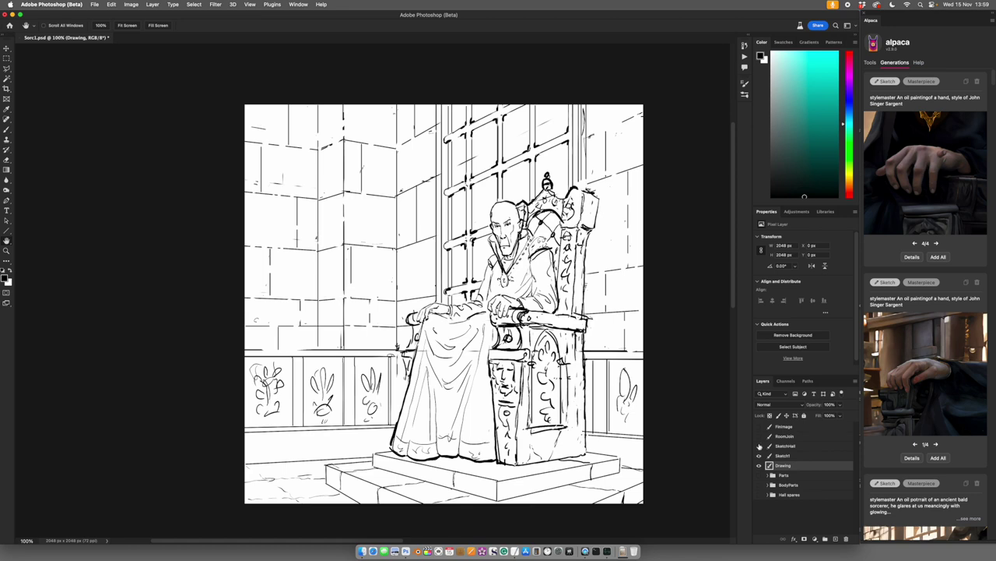
left_click(760, 445)
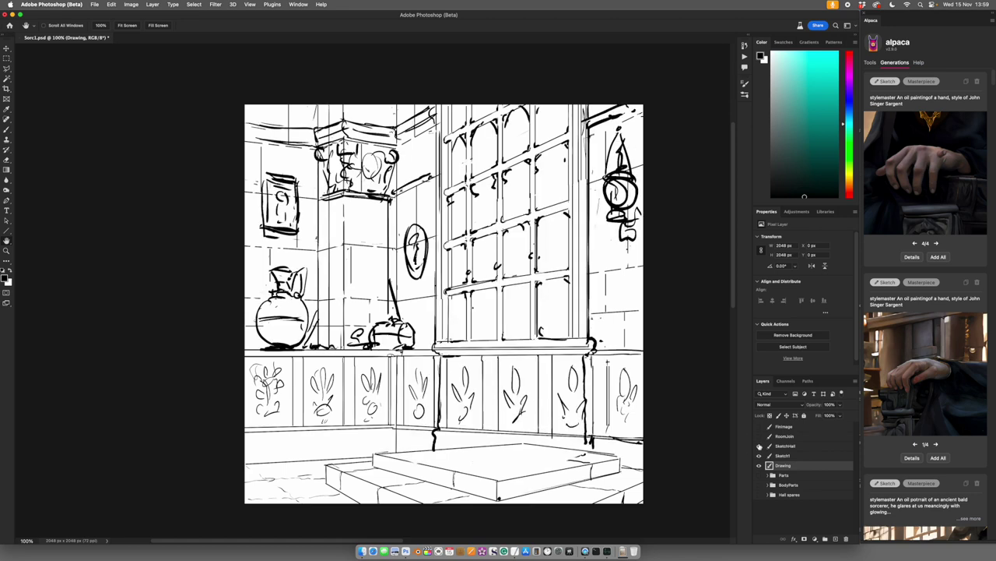
left_click(760, 436)
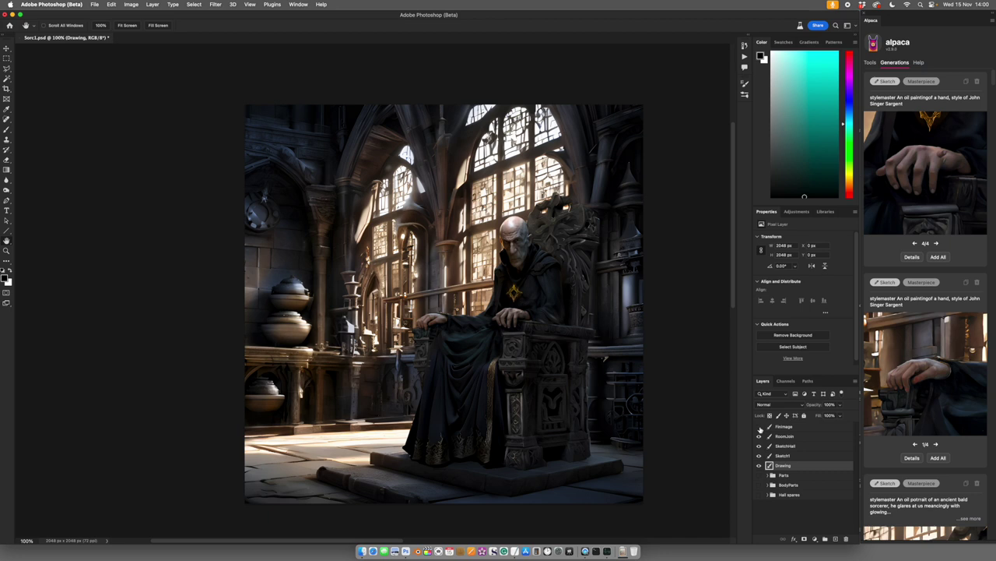
left_click(759, 426)
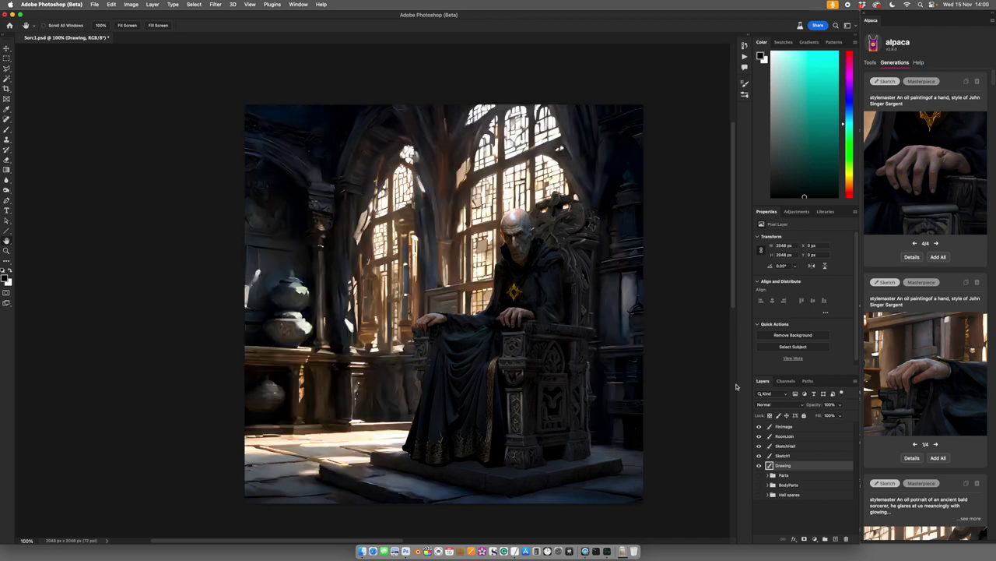